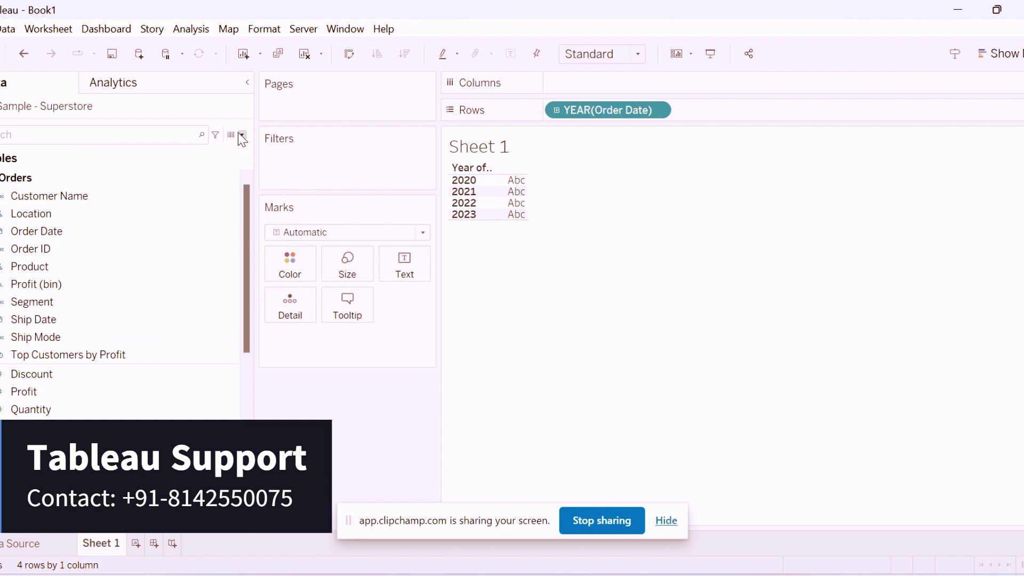
Open the Data pane menu that contains Create Parameter.
left_click(242, 135)
Create a parameter named Choose Year, Integer type, with a List of allowable values.
left_click(181, 167)
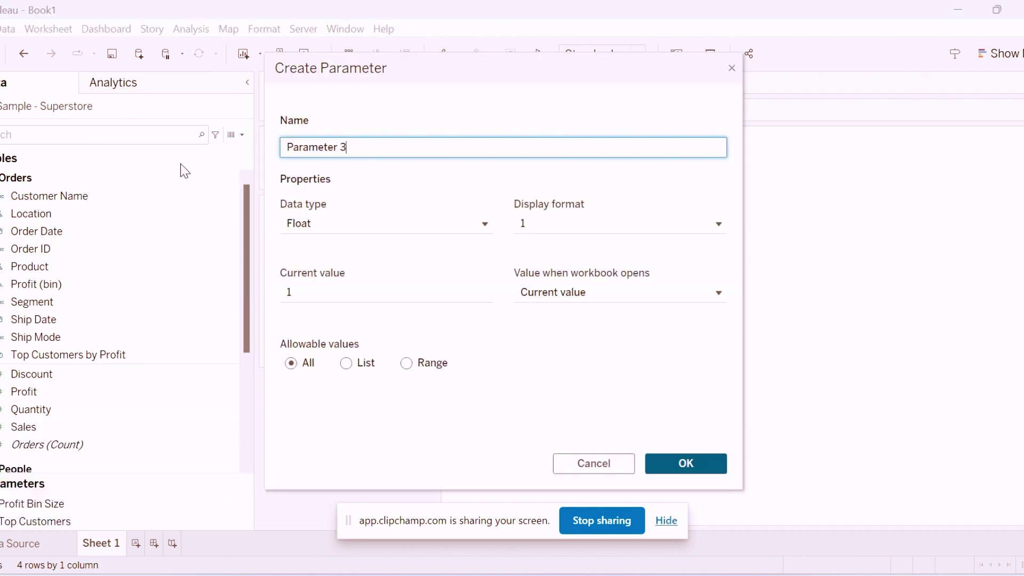
left_click(667, 520)
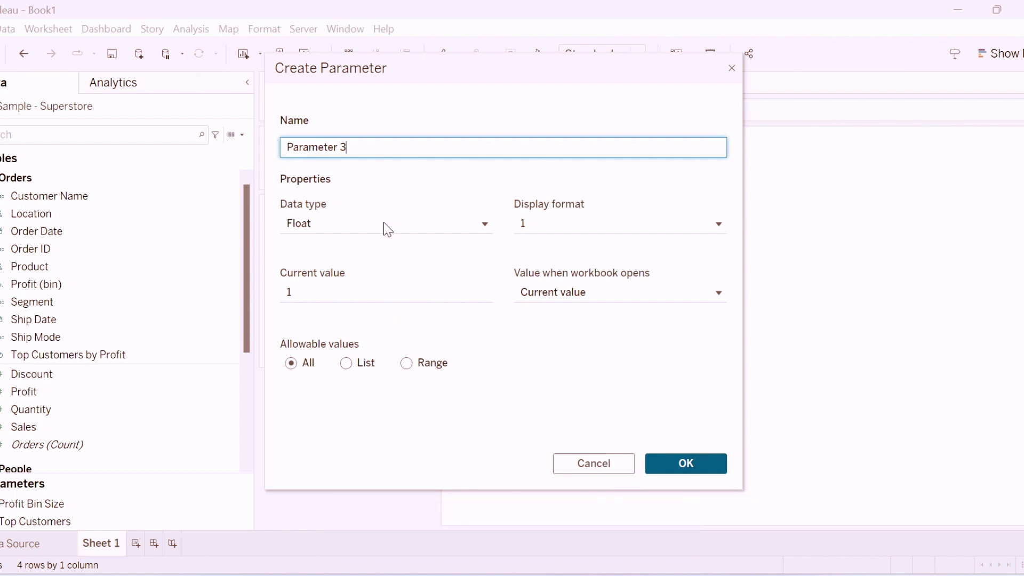
left_click_drag(347, 147, 270, 150)
type("Choose Year")
left_click(366, 364)
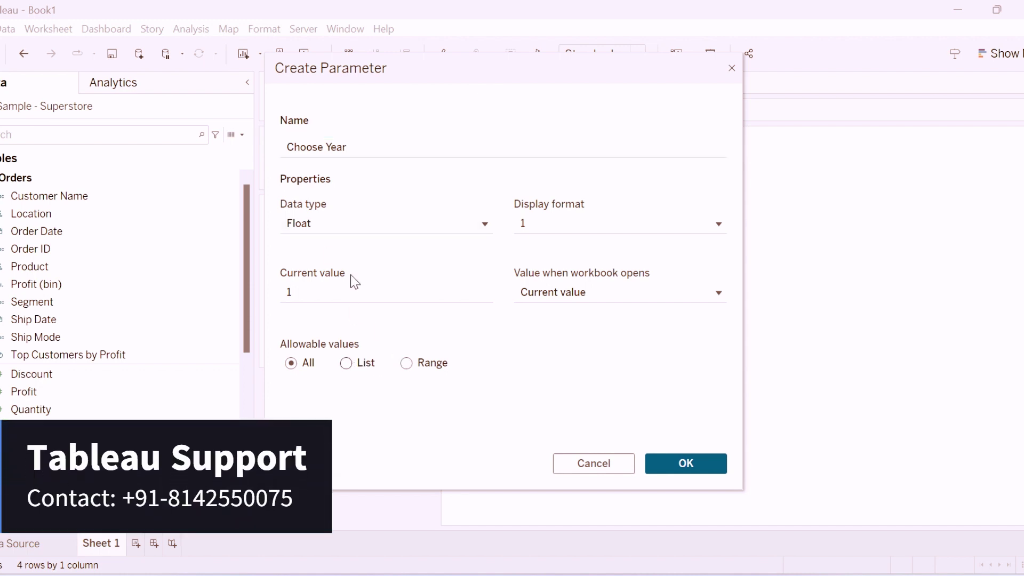
left_click(357, 228)
left_click(320, 265)
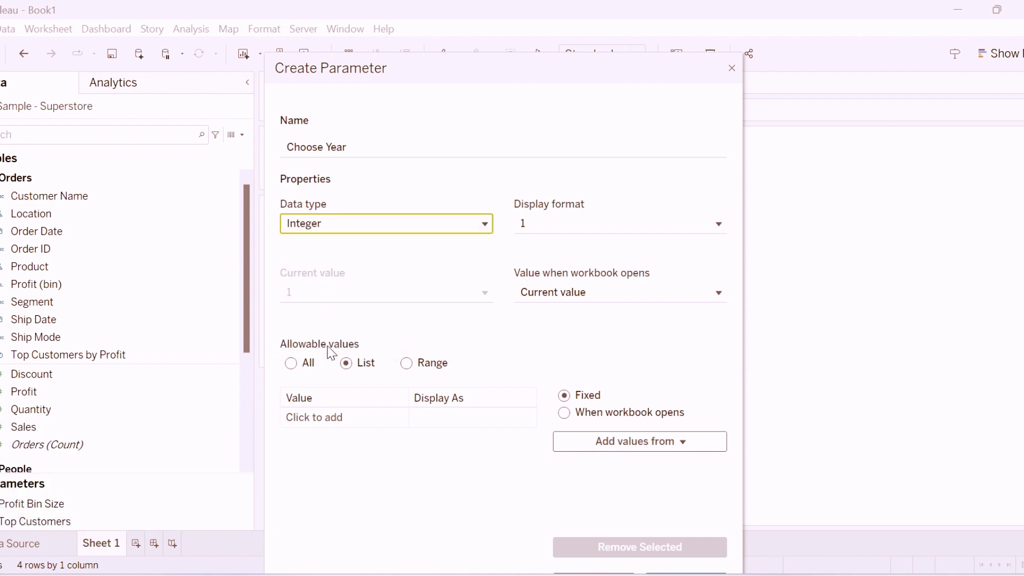
left_click(314, 417)
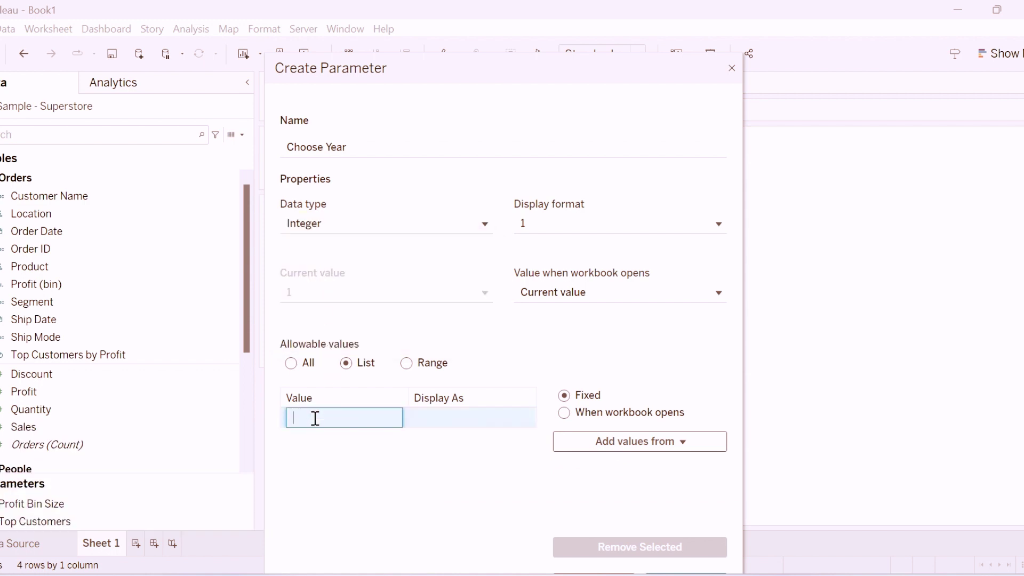
Enter 2020, 2021, 2022 and 2023 as the Choose Year list values.
type("2,020")
key("Return")
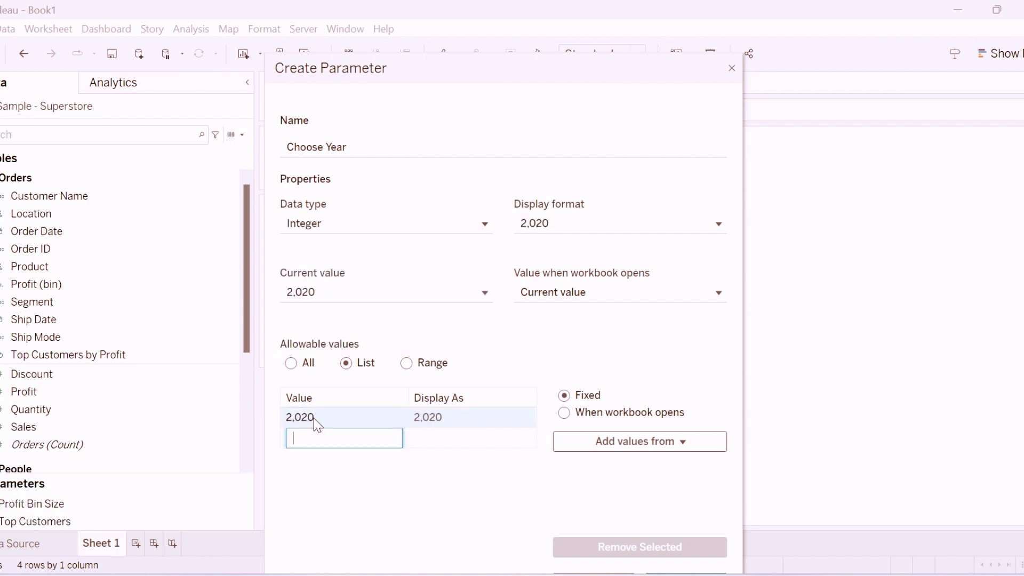
type("2021")
key("Return")
type("2022")
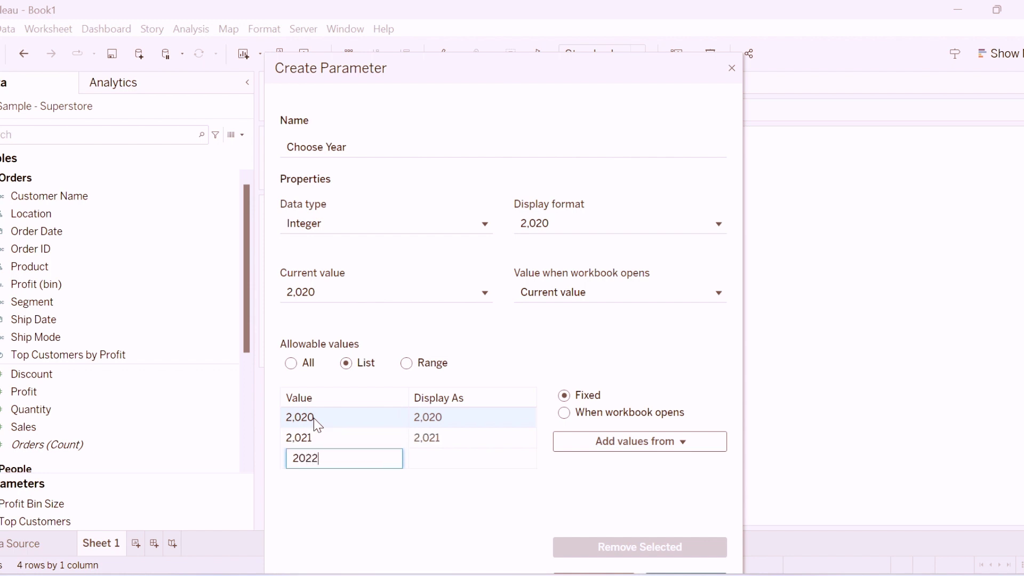
key("Return")
type("2023")
key("Return")
Remove the commas from all four year display labels and confirm the parameter.
left_click(440, 418)
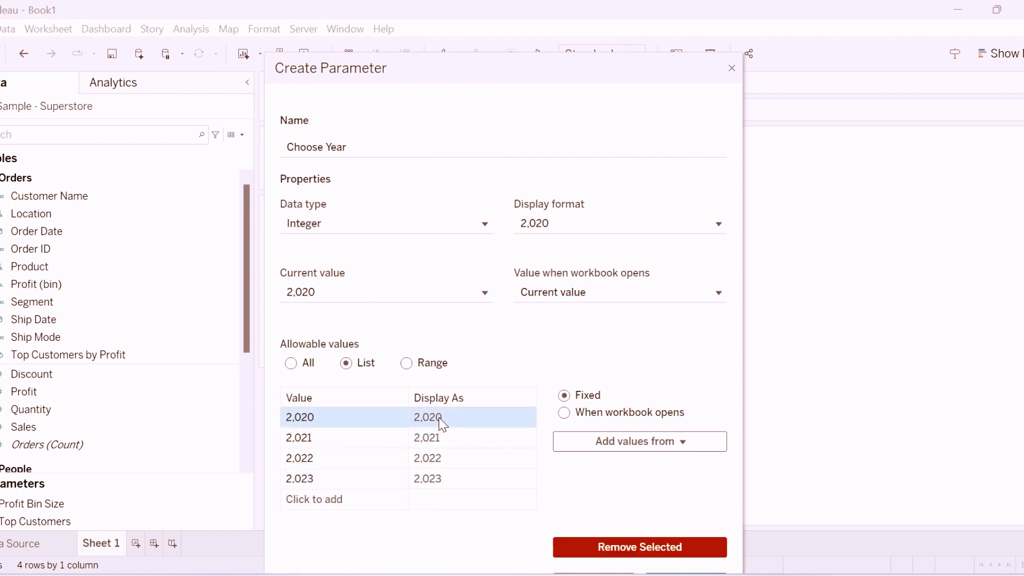
left_click(436, 417)
left_click(430, 417)
key("BackSpace")
key("Return")
left_click(426, 436)
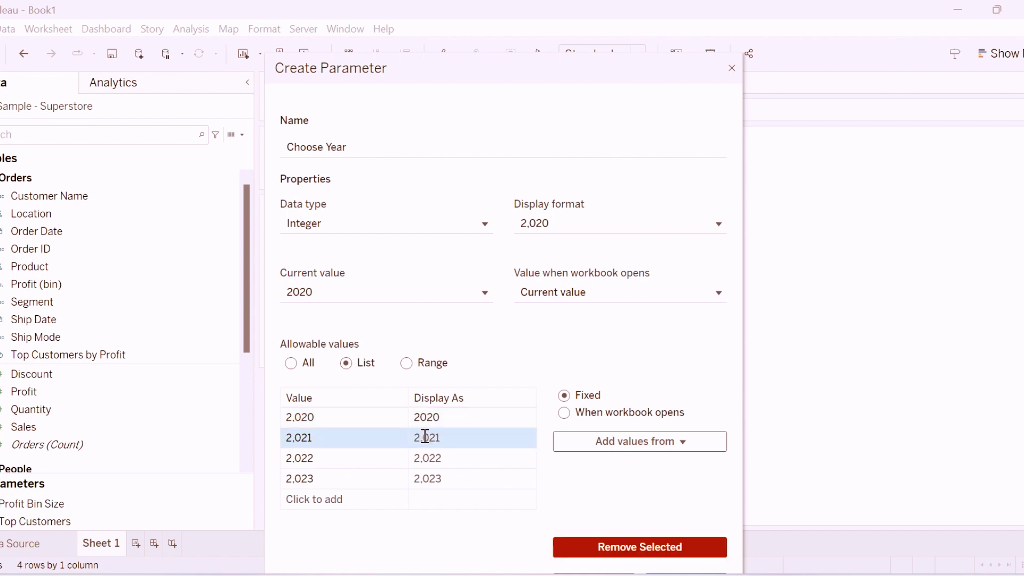
left_click(425, 436)
left_click(432, 439)
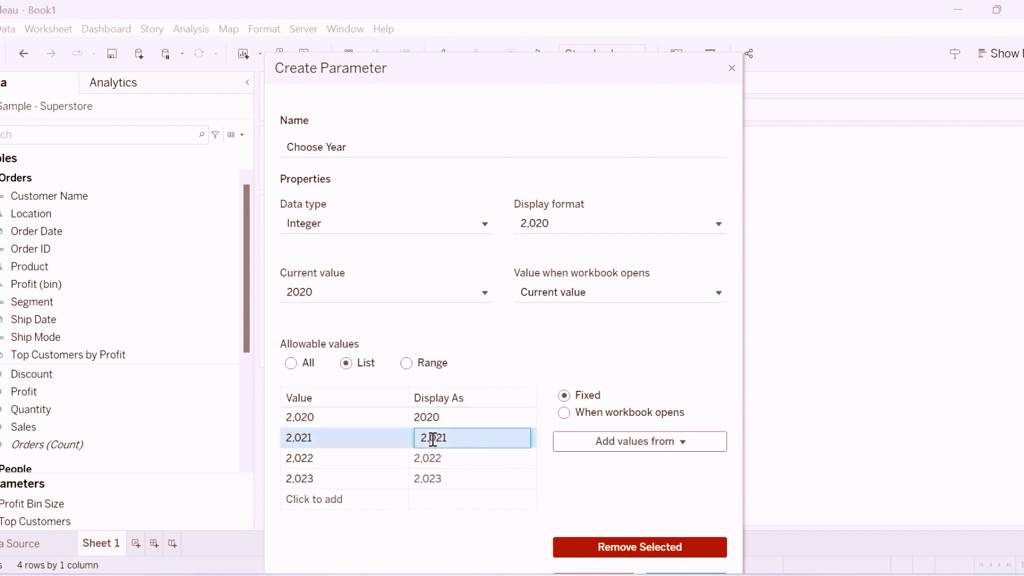
key("BackSpace")
key("Return")
left_click(426, 457)
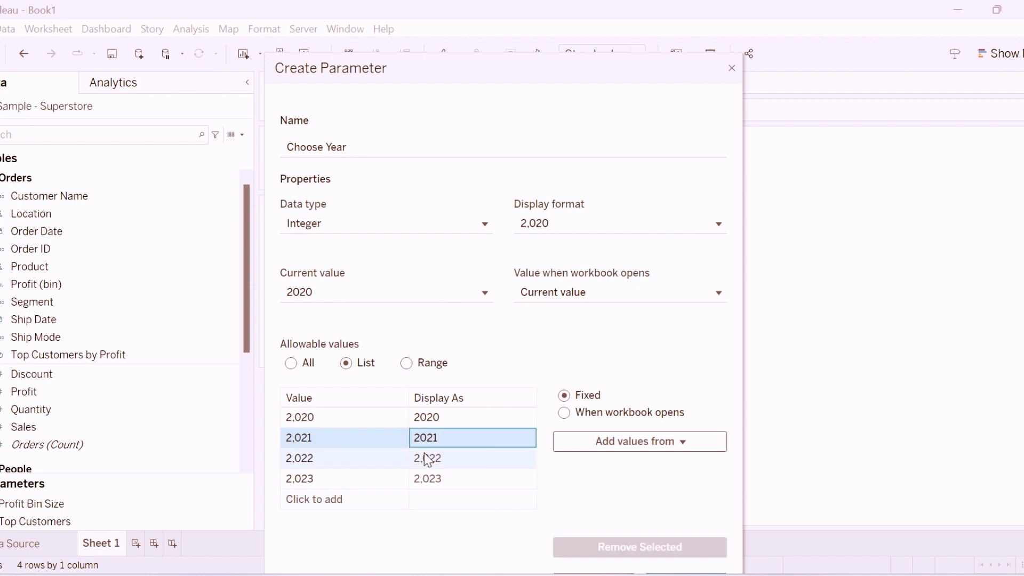
left_click(426, 456)
left_click(430, 458)
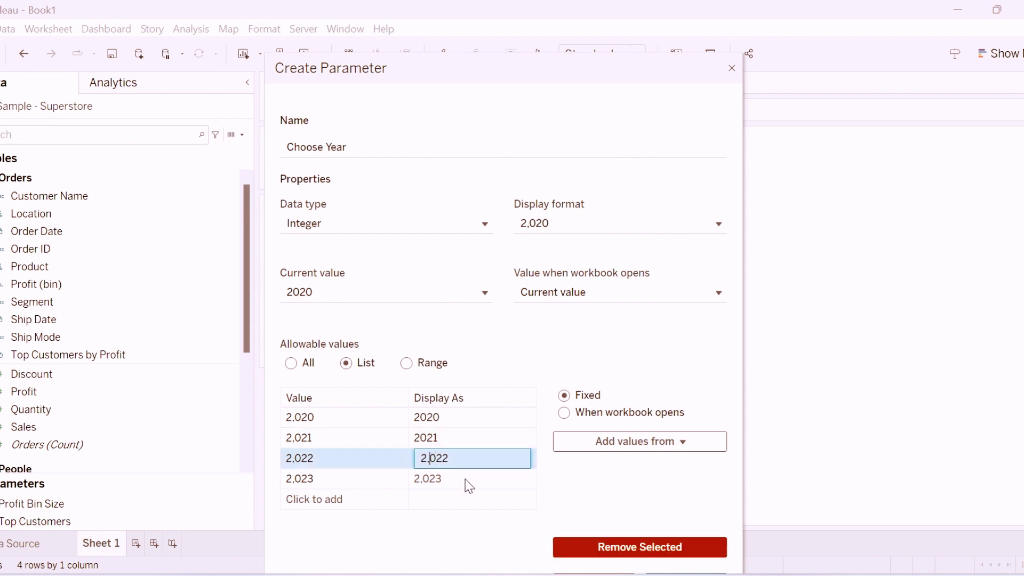
key("BackSpace")
key("Return")
left_click(441, 478)
left_click(441, 478)
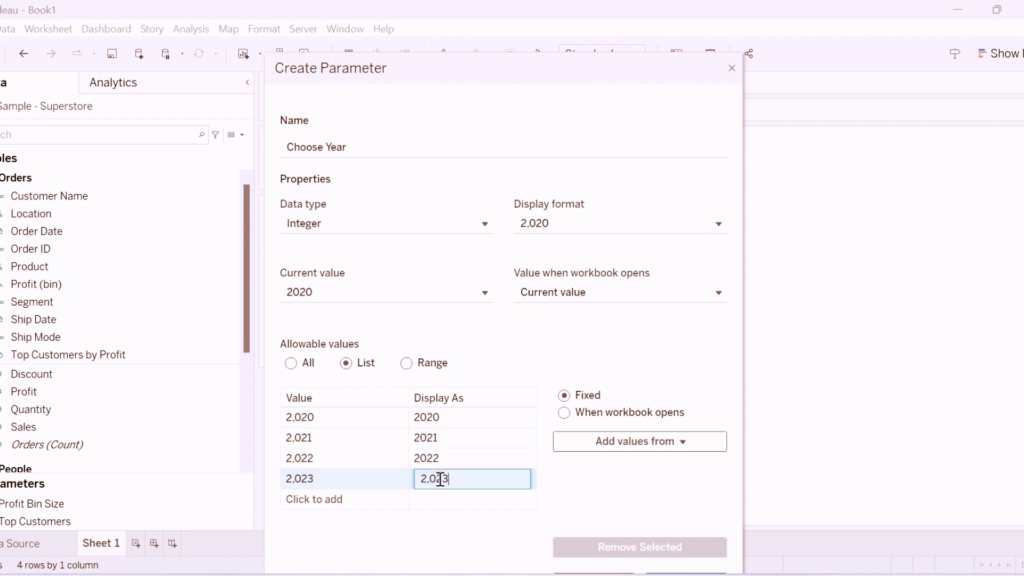
left_click(433, 478)
key("BackSpace")
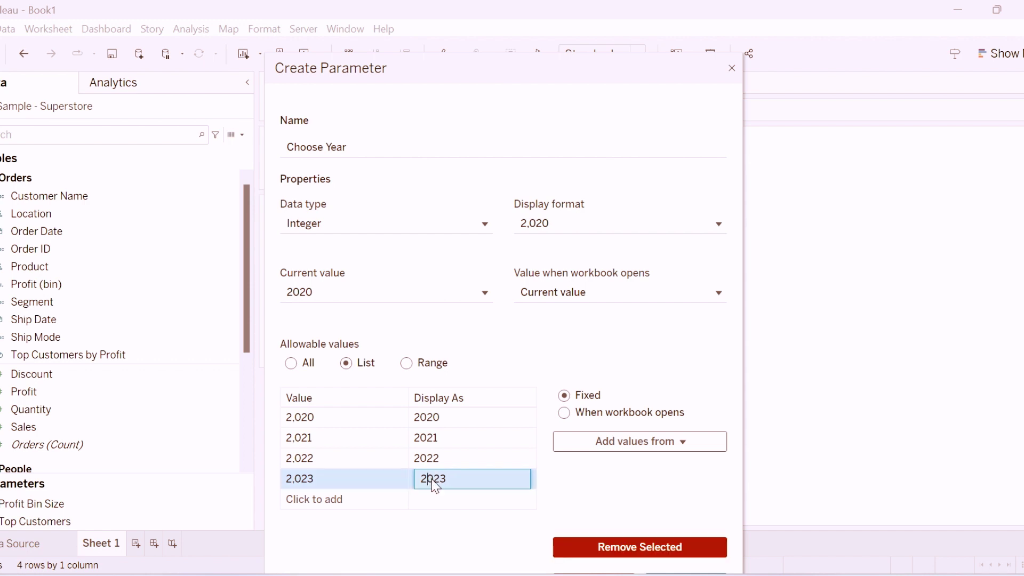
key("Return")
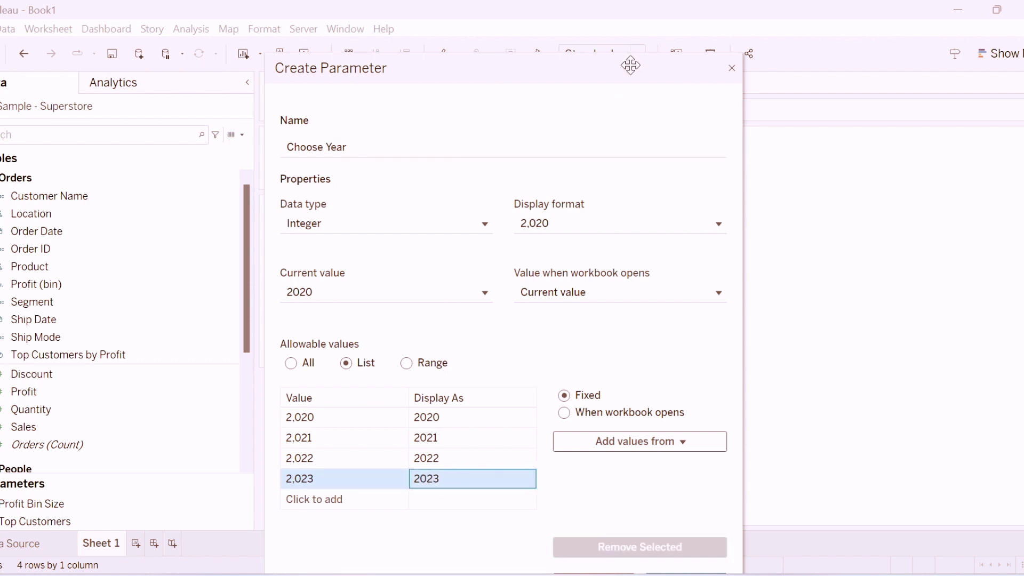
left_click_drag(631, 63, 647, 23)
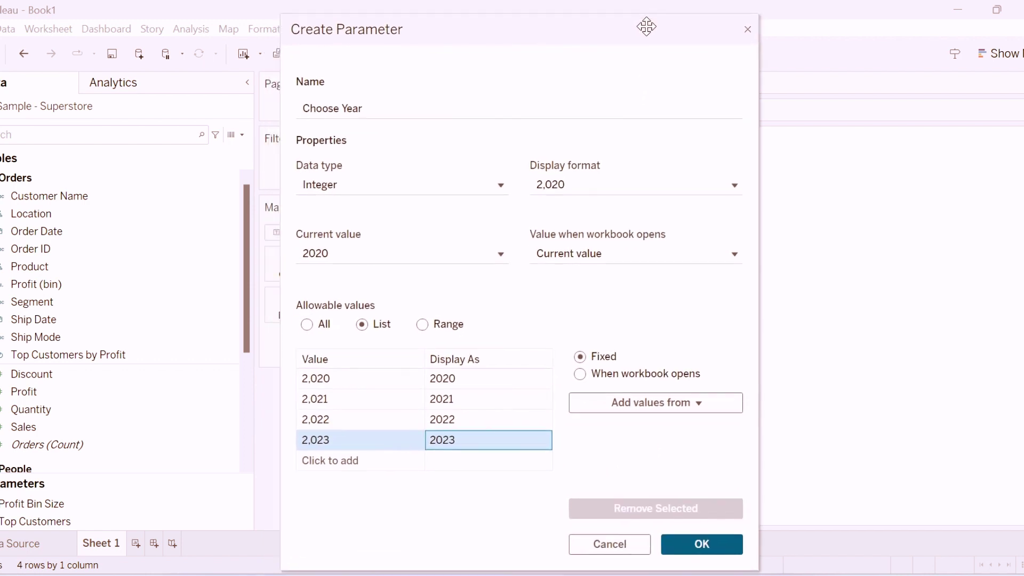
left_click(718, 550)
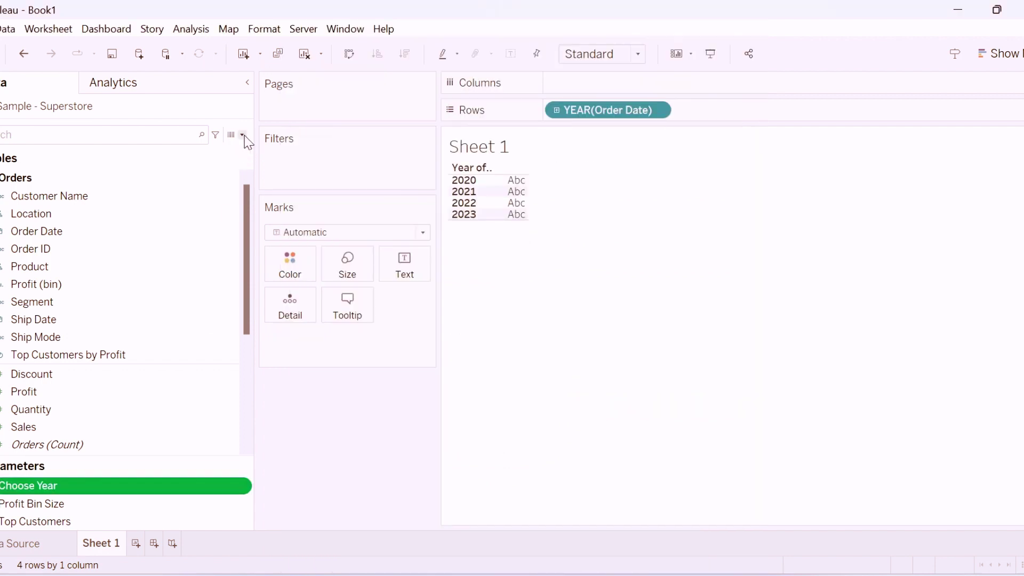
Create another new parameter and name it Date Range.
left_click(244, 136)
left_click(178, 166)
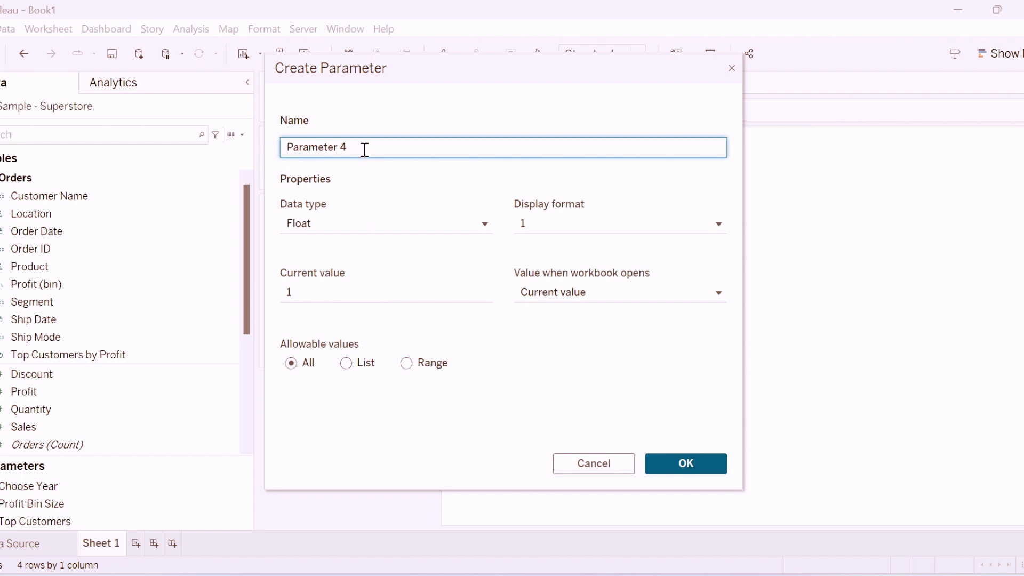
left_click_drag(366, 148, 245, 143)
type("Date Range")
Make Date Range a String list parameter with Year as its first value.
left_click(323, 225)
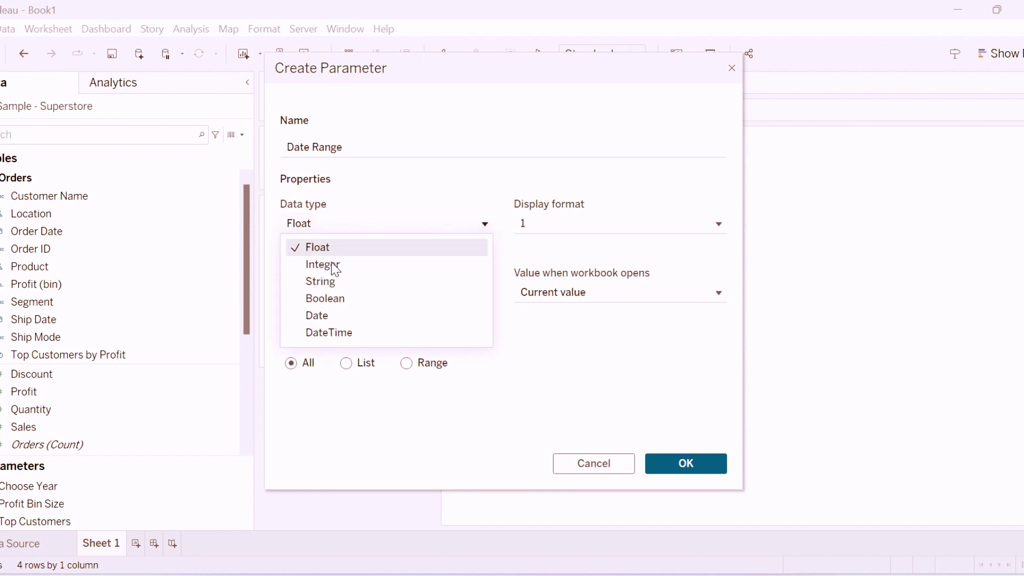
left_click(319, 282)
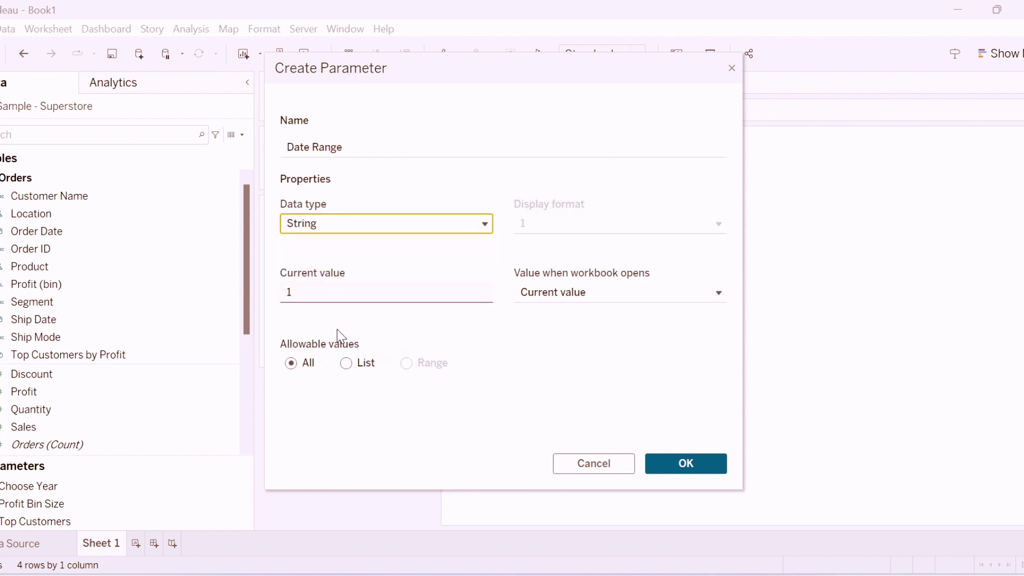
left_click(346, 364)
left_click(319, 421)
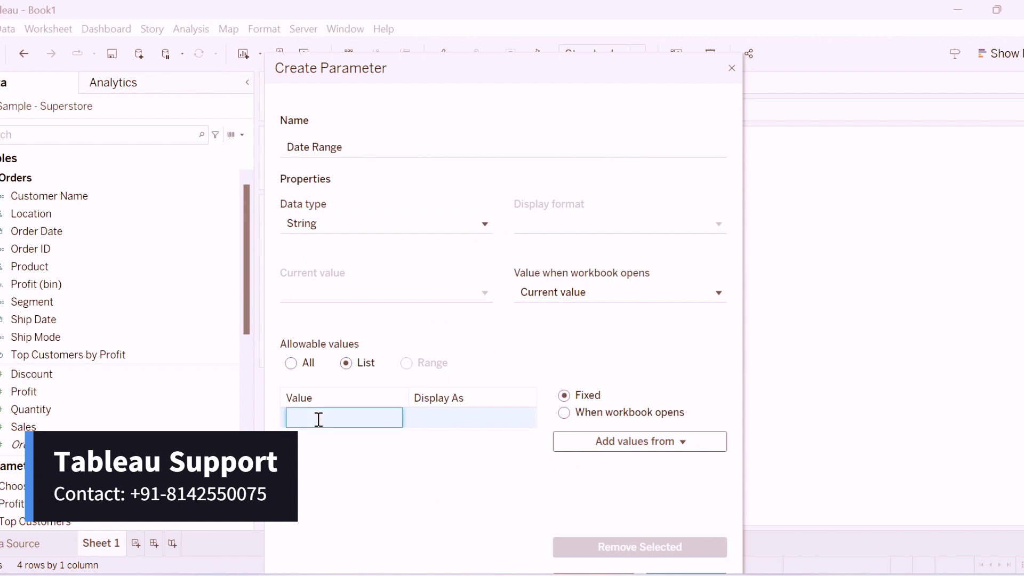
type("Year")
key("Return")
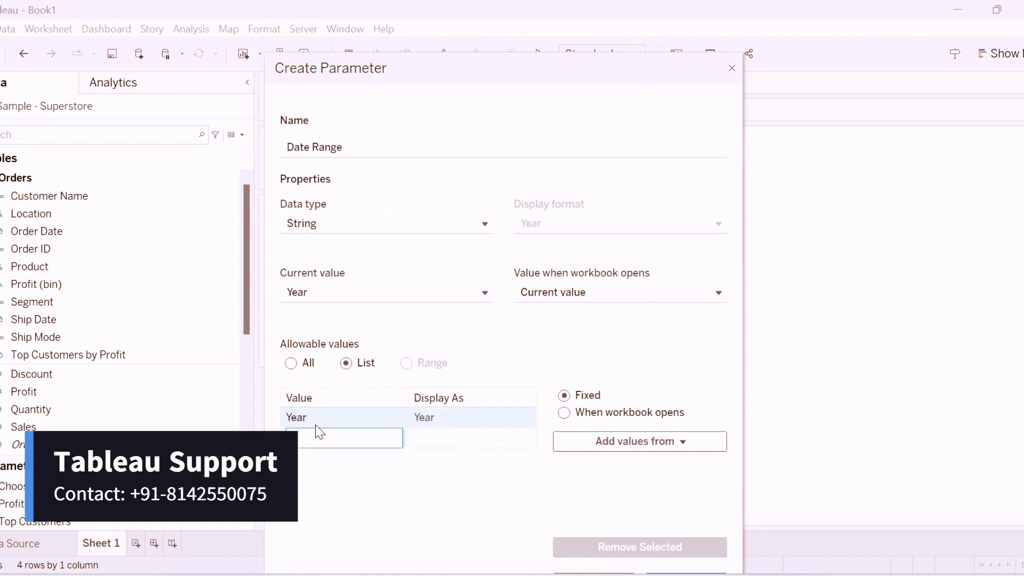
Add Q1 and Q2 to the Date Range value list.
left_click(309, 437)
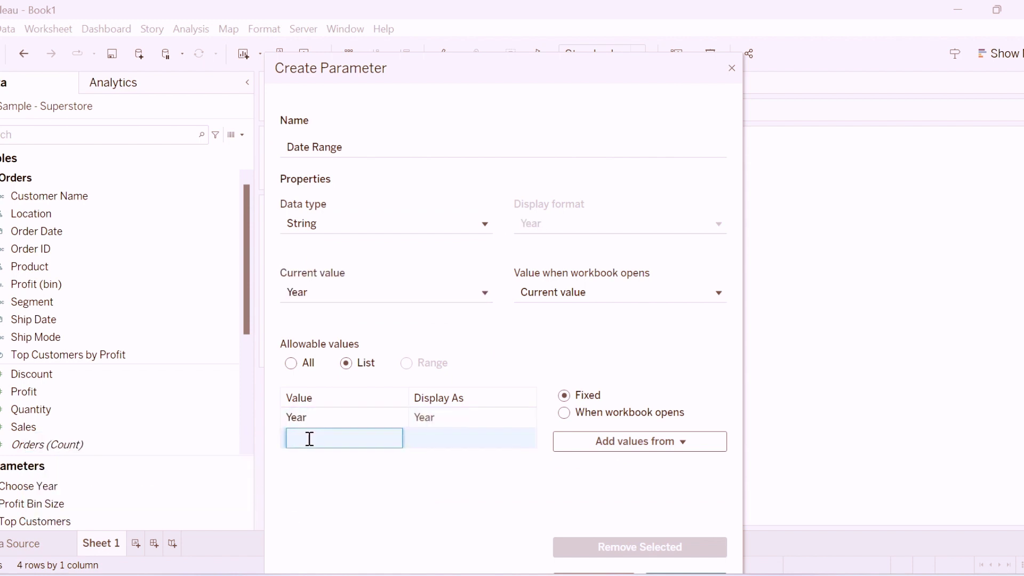
type("Q1")
key("Return")
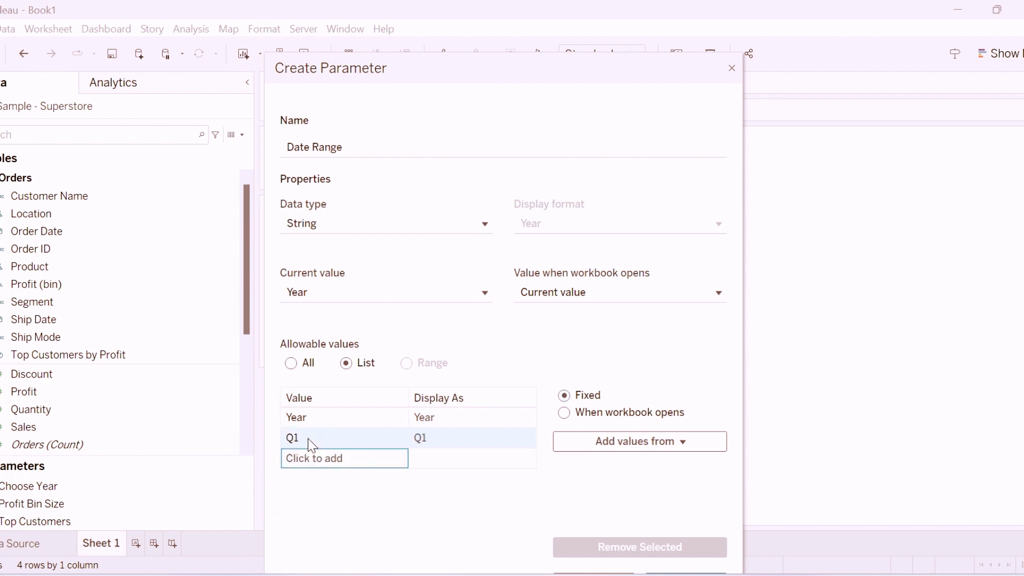
left_click(308, 460)
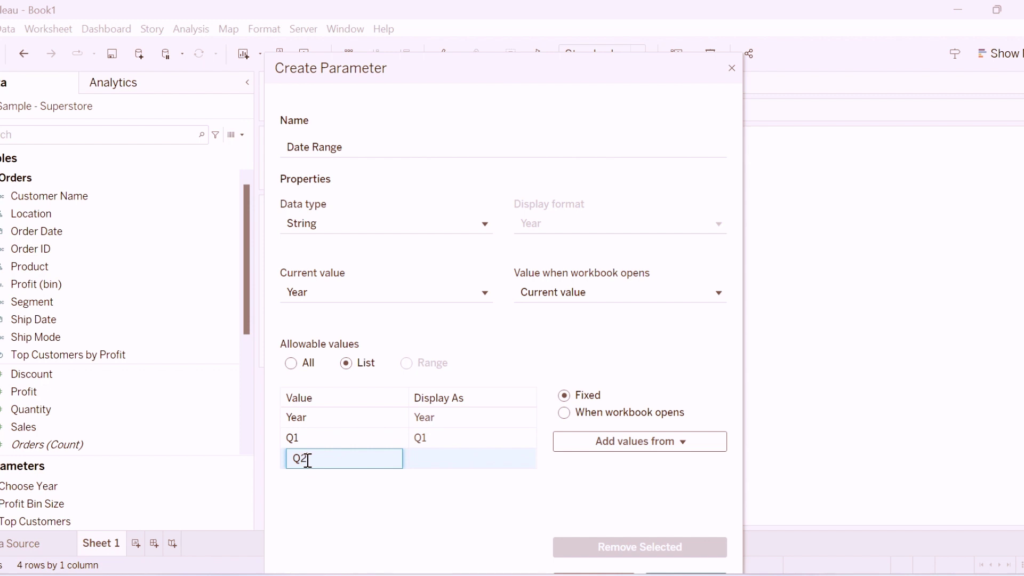
type("Q2")
key("Return")
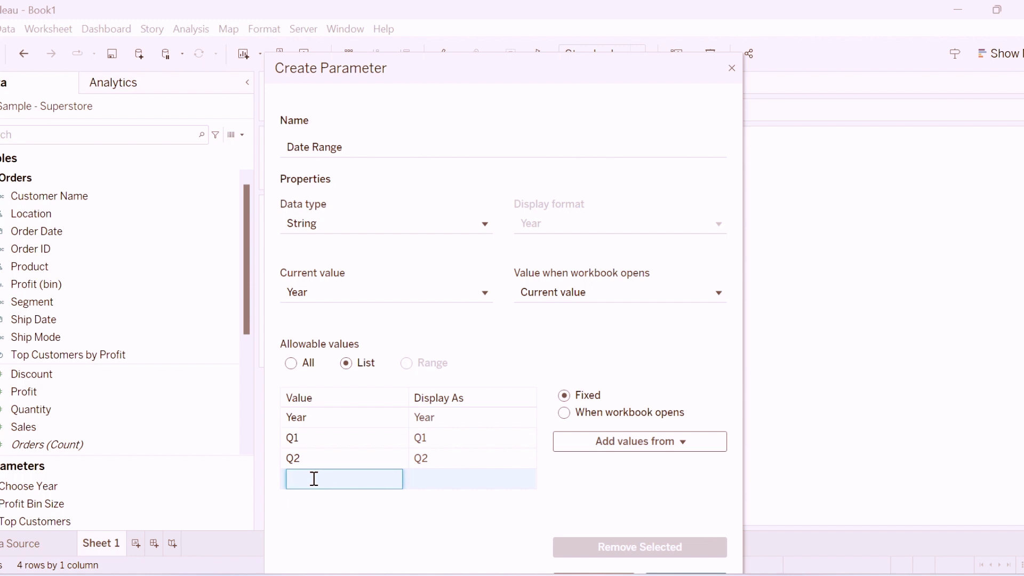
Add value M1 displayed as Jan.
type("M1")
left_click(439, 481)
left_click(439, 480)
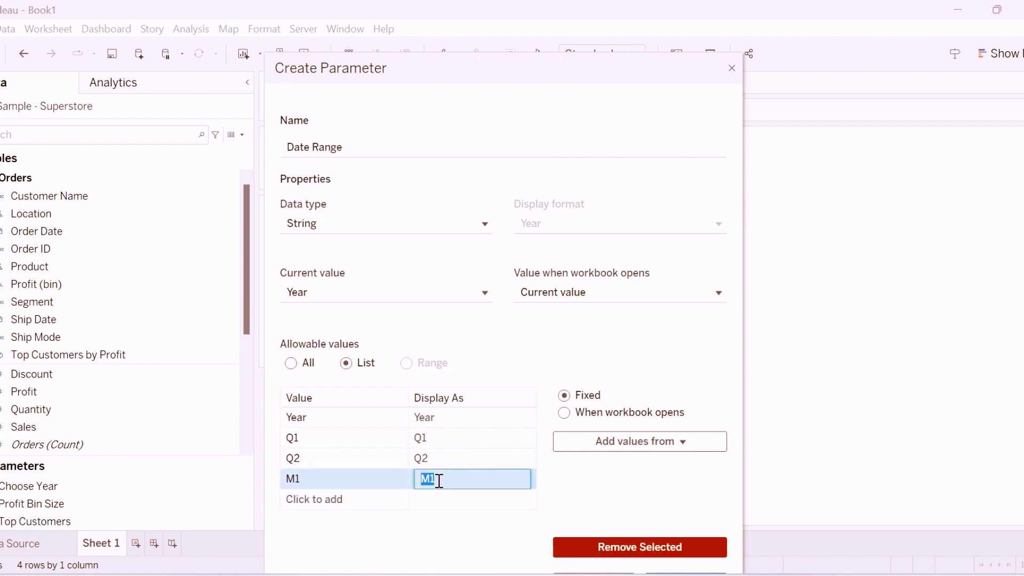
type("Jan")
key("Return")
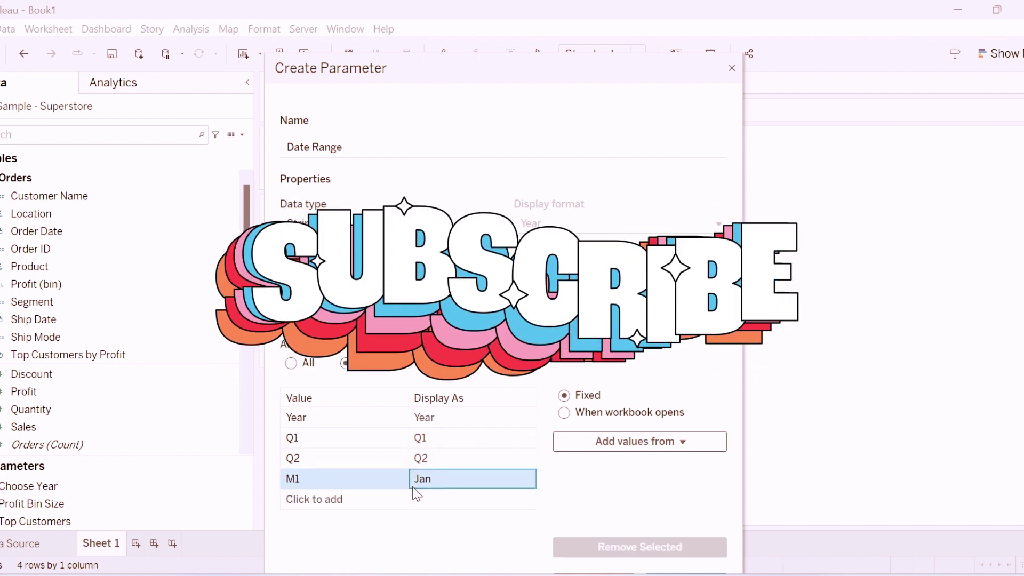
Add value M2 displayed as Feb and confirm the Date Range parameter.
left_click(374, 499)
type("M2")
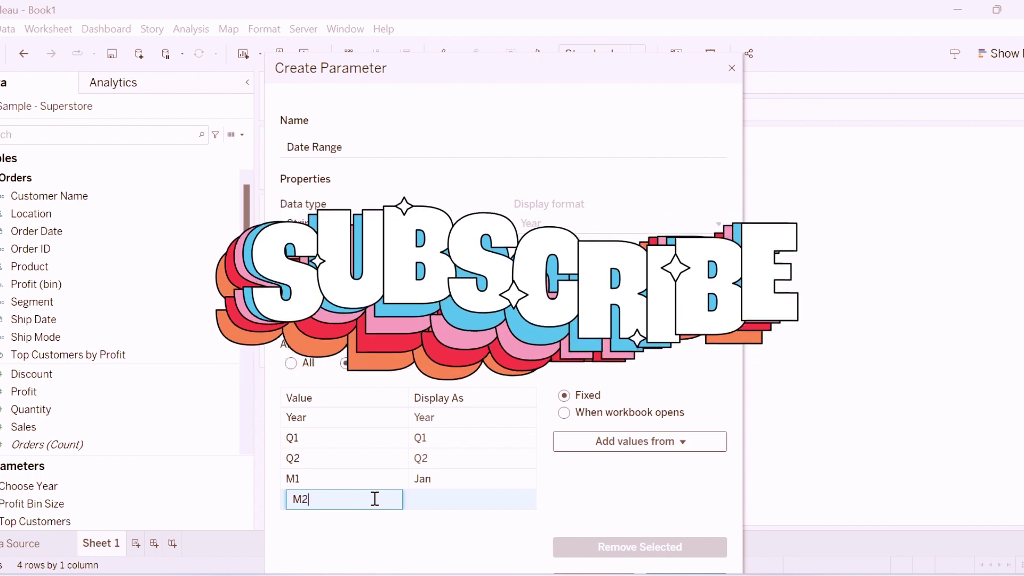
left_click(436, 499)
left_click(438, 498)
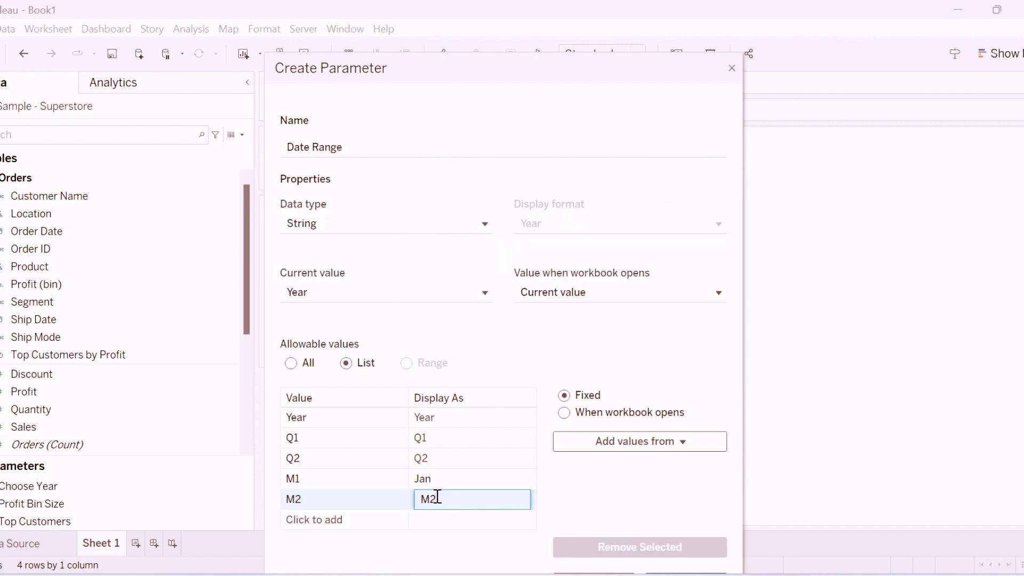
type("Fev")
left_click(595, 483)
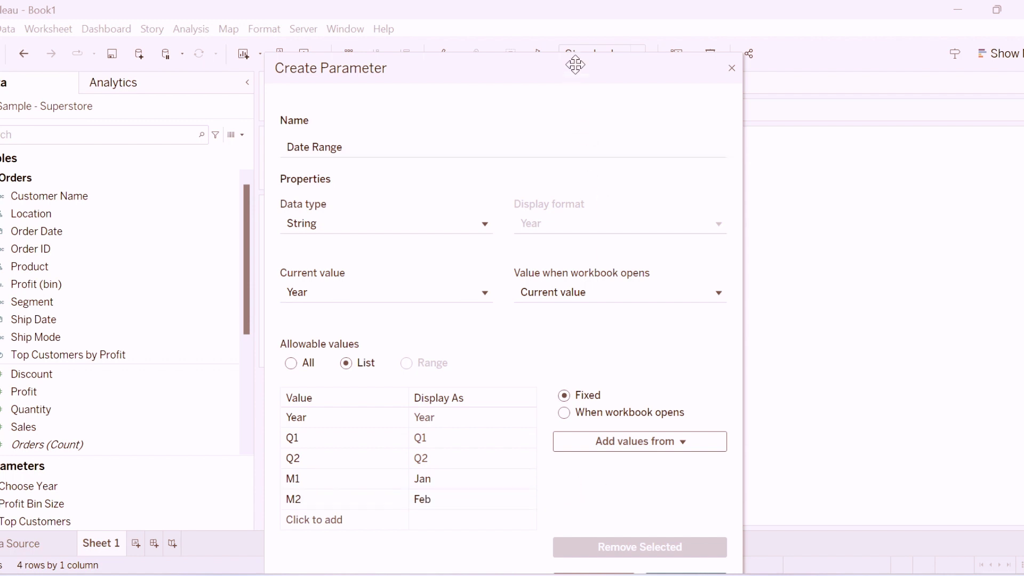
left_click_drag(576, 64, 585, 23)
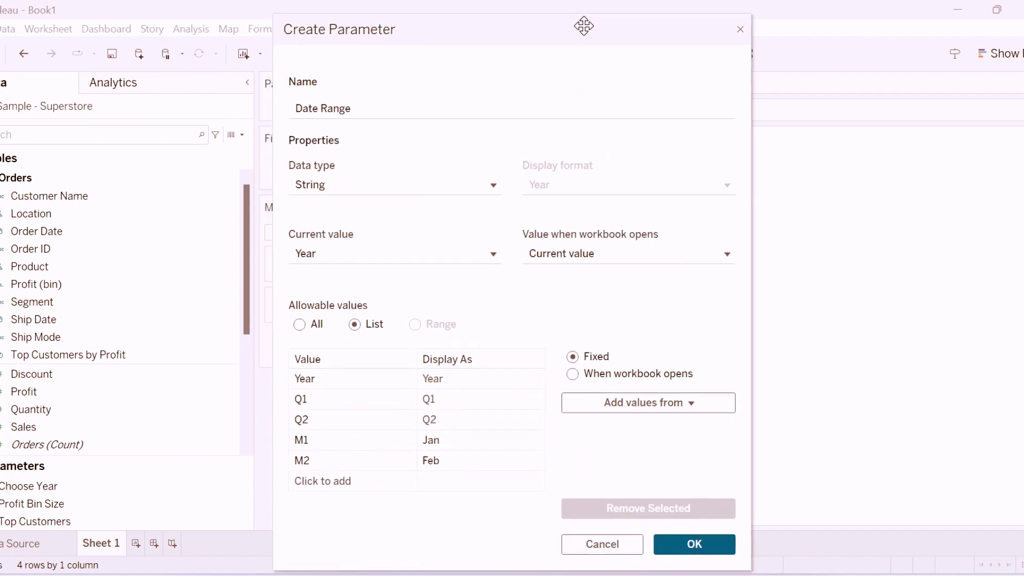
left_click(675, 549)
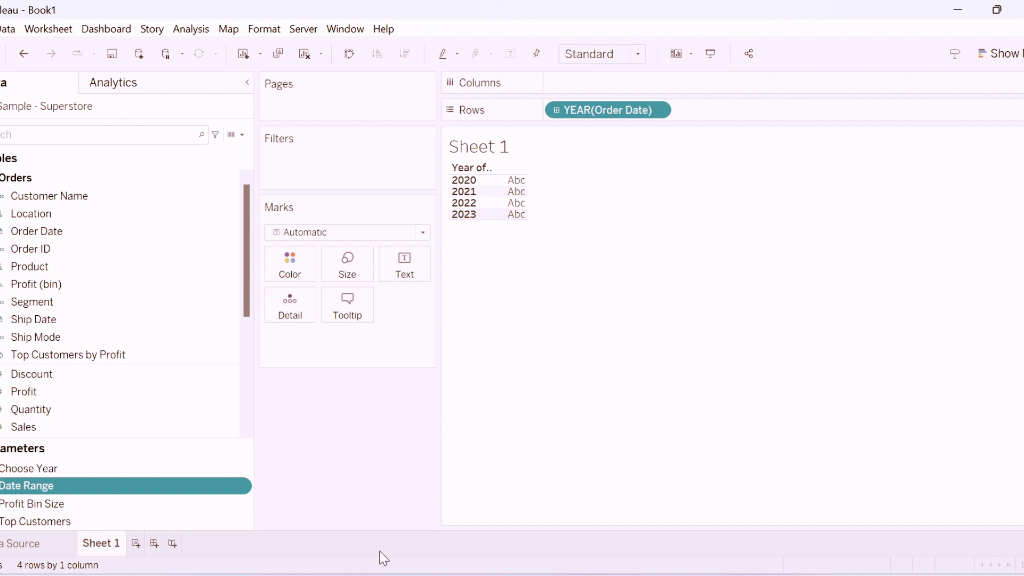
left_click(242, 135)
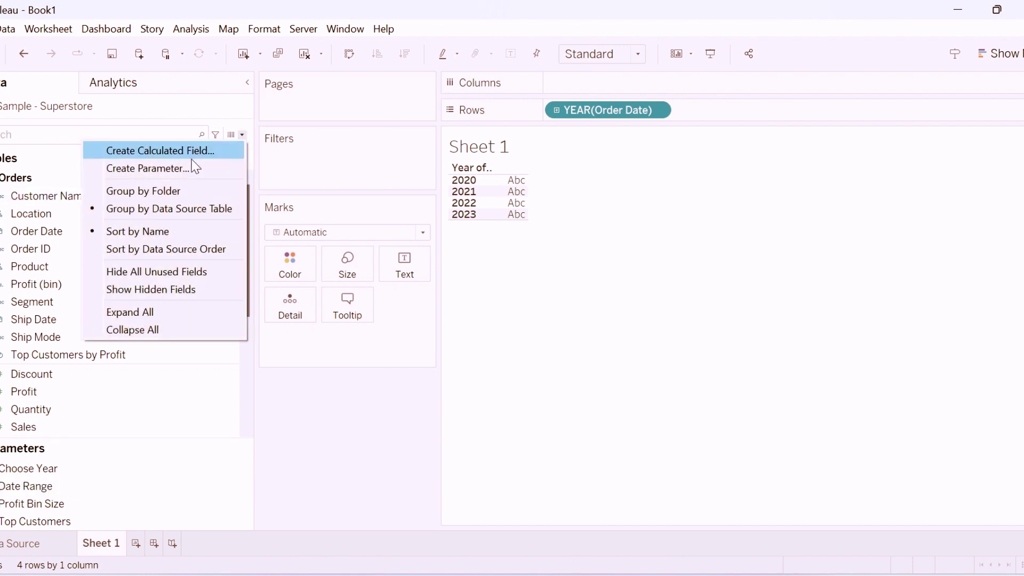
left_click(191, 155)
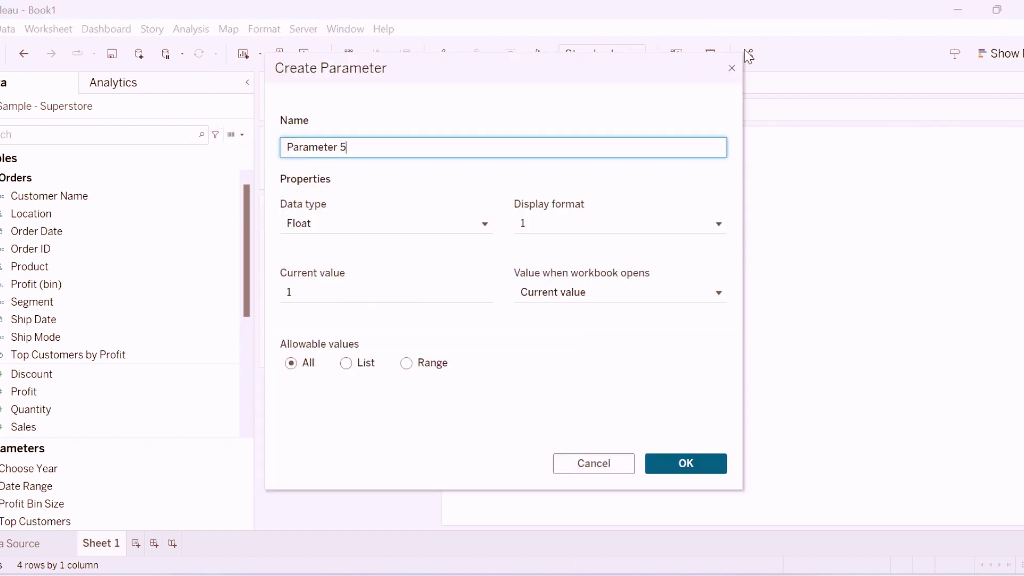
key("Escape")
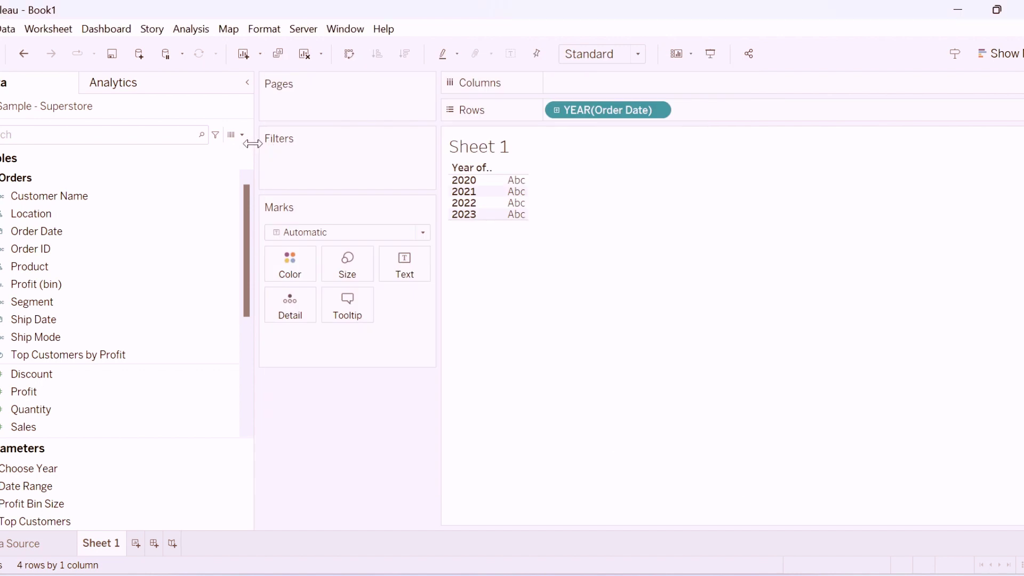
left_click(242, 135)
left_click(220, 147)
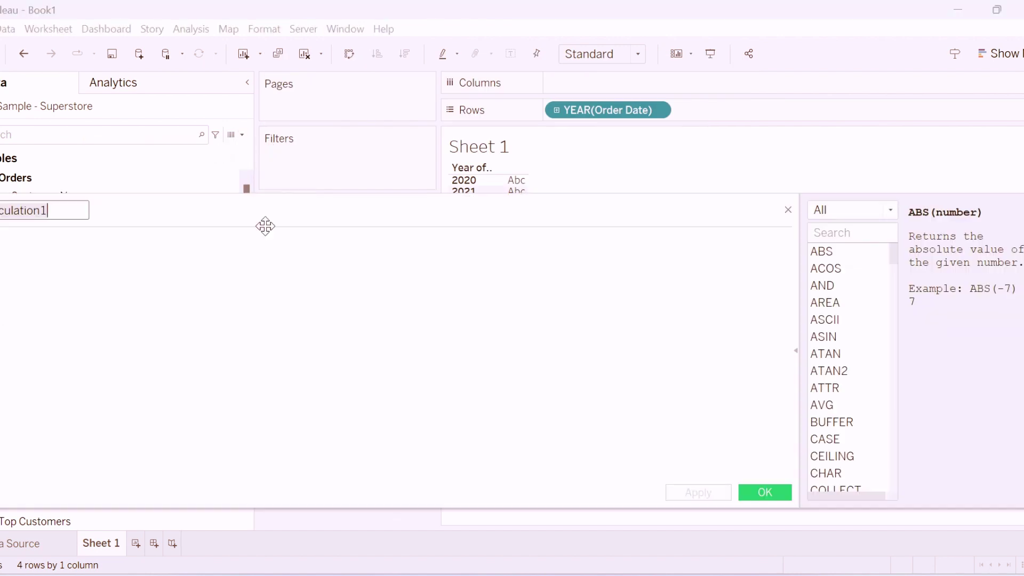
Name the new calculation Filter - Current Selection.
key("BackSpace")
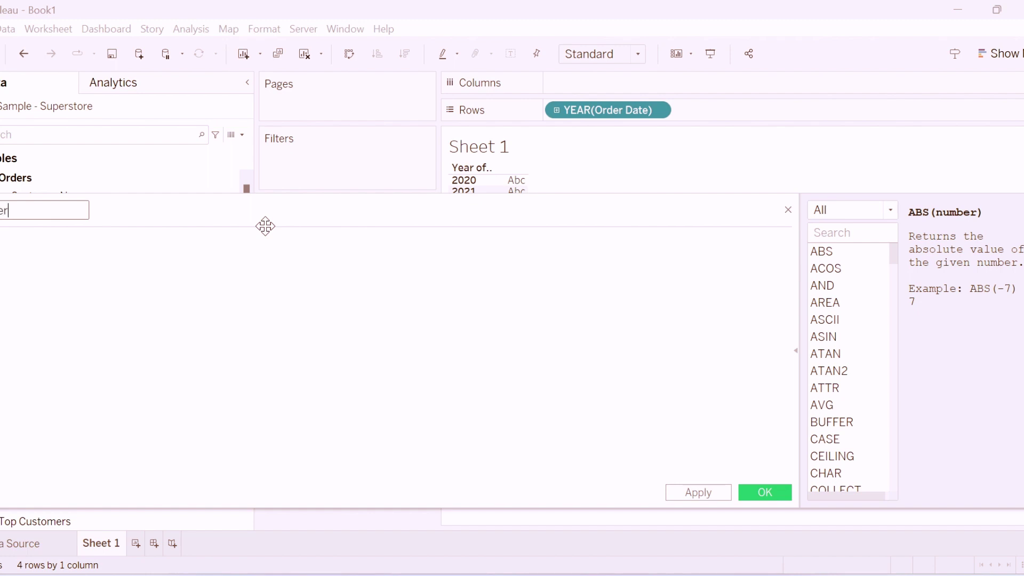
type("urrent S")
type("election")
Enter IF [Date Range]='Year' THEN [Choose Year]=YEAR([Order Date]) END and save the calculation.
left_click(223, 268)
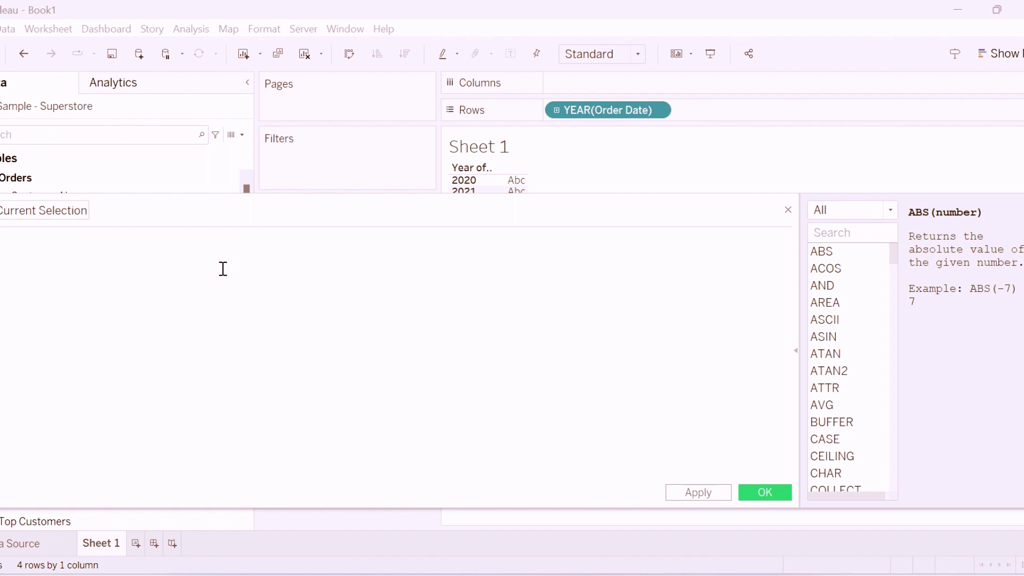
type("I")
key("BackSpace")
type("date")
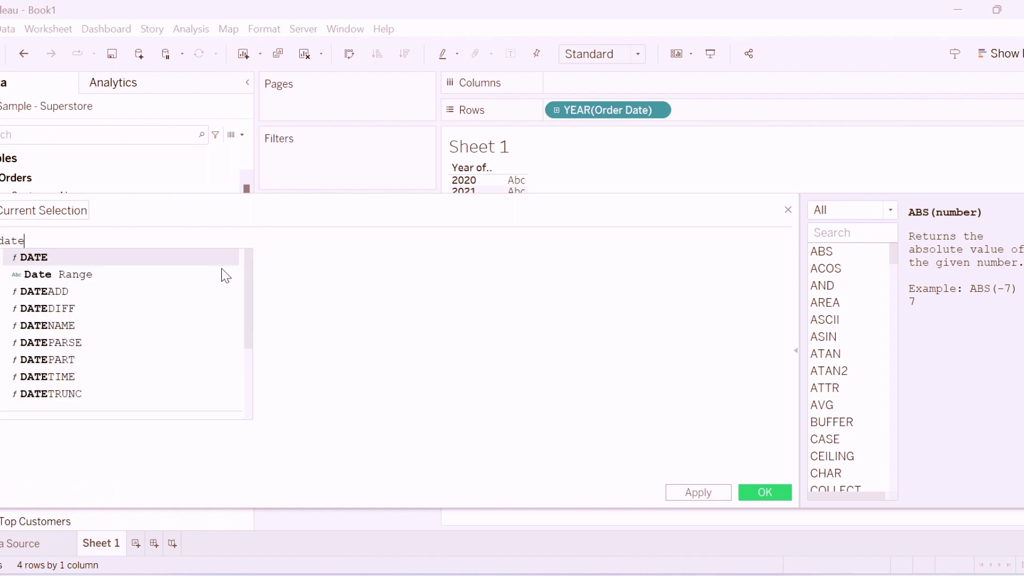
double_click(223, 273)
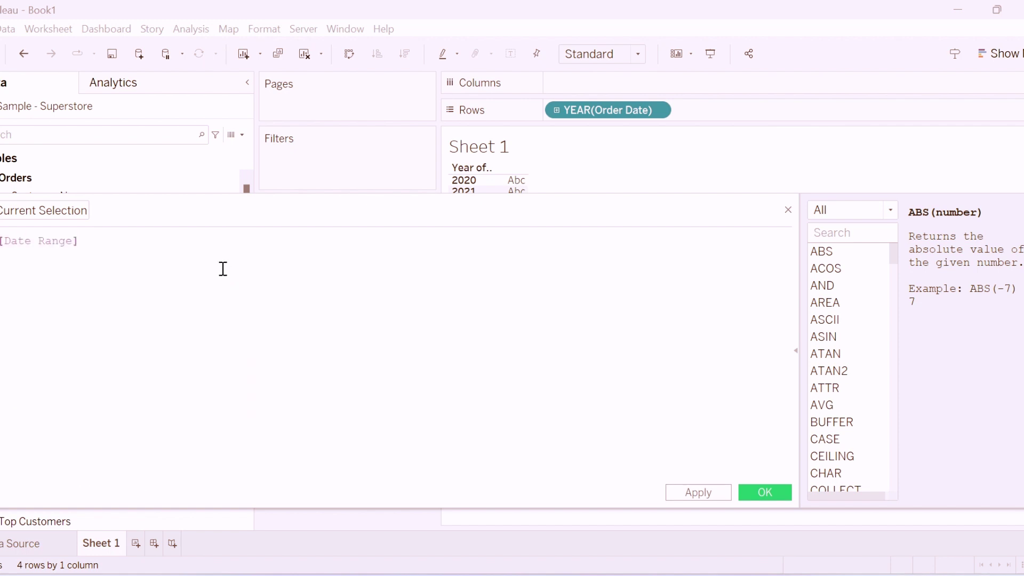
type("='Year' then [Choo")
key("Return")
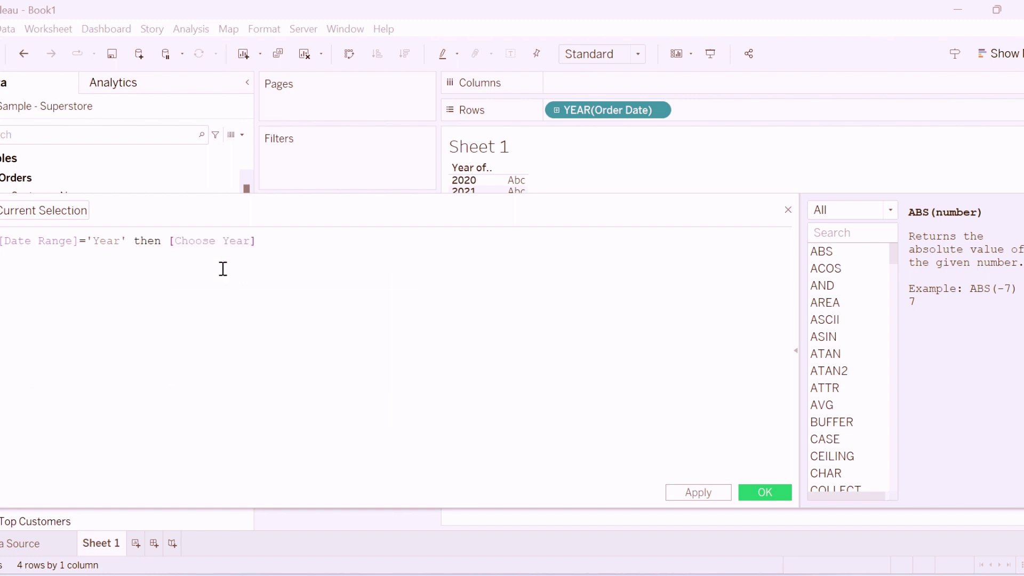
type("=year(")
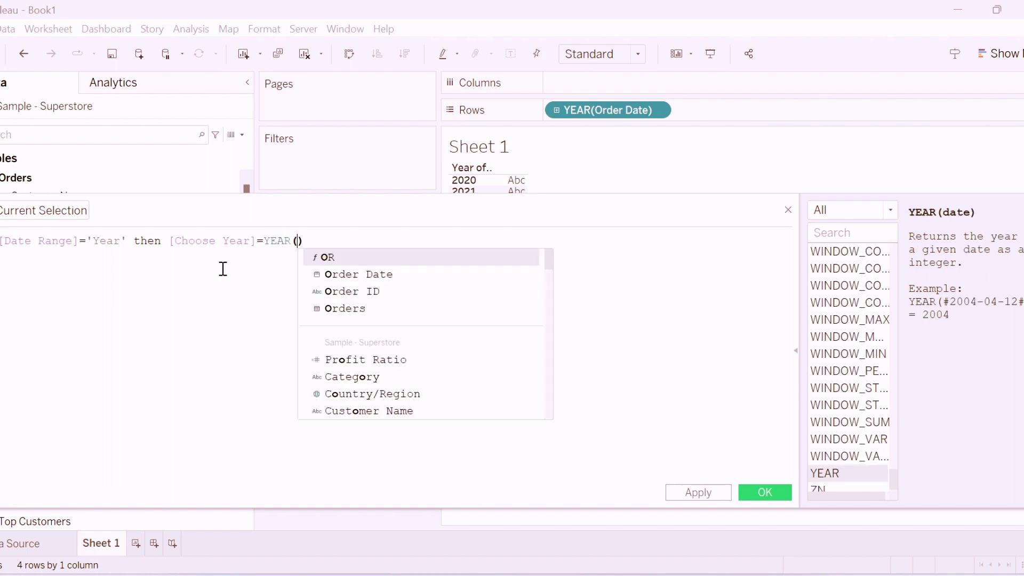
type("ord")
key("Return")
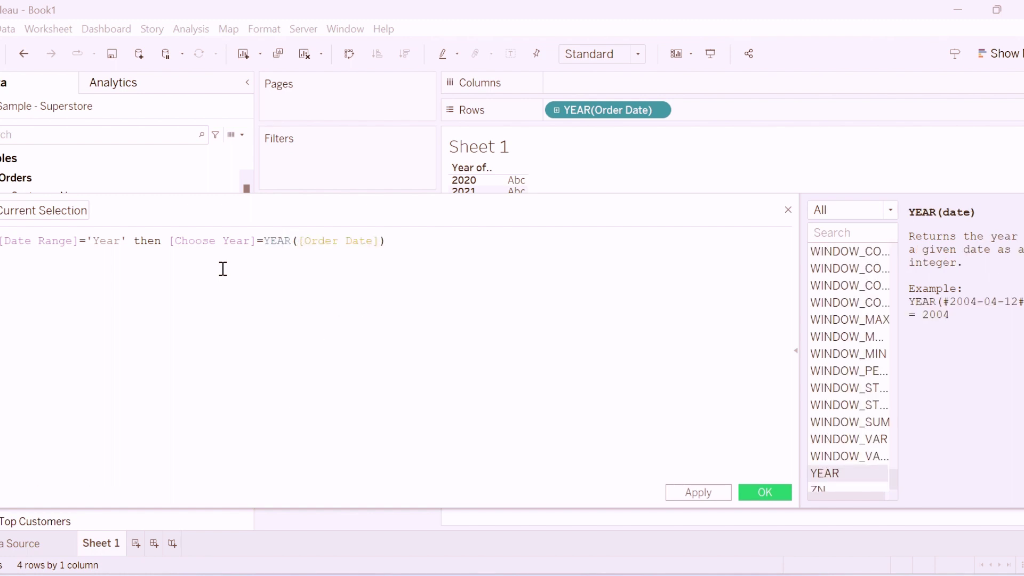
key("Return")
type("end")
key("Return")
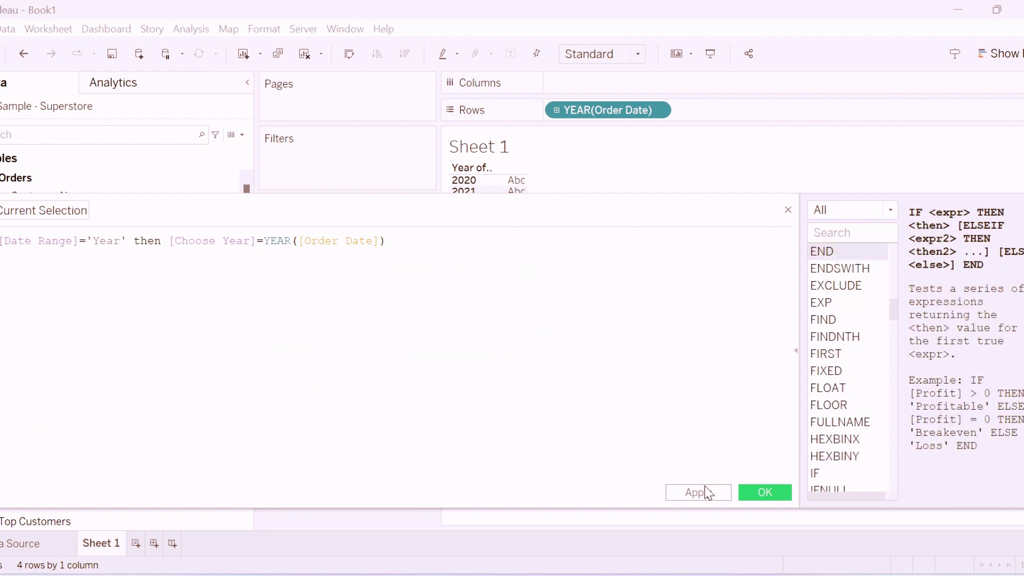
left_click(752, 490)
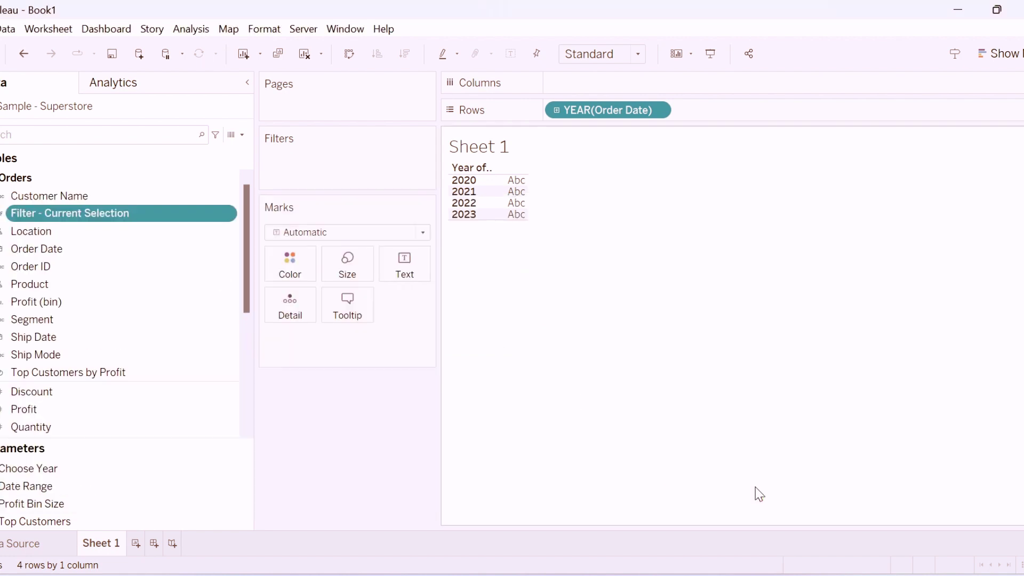
Filter the sheet to Filter - Current Selection True and show the Choose Year control.
left_click_drag(88, 214, 490, 274)
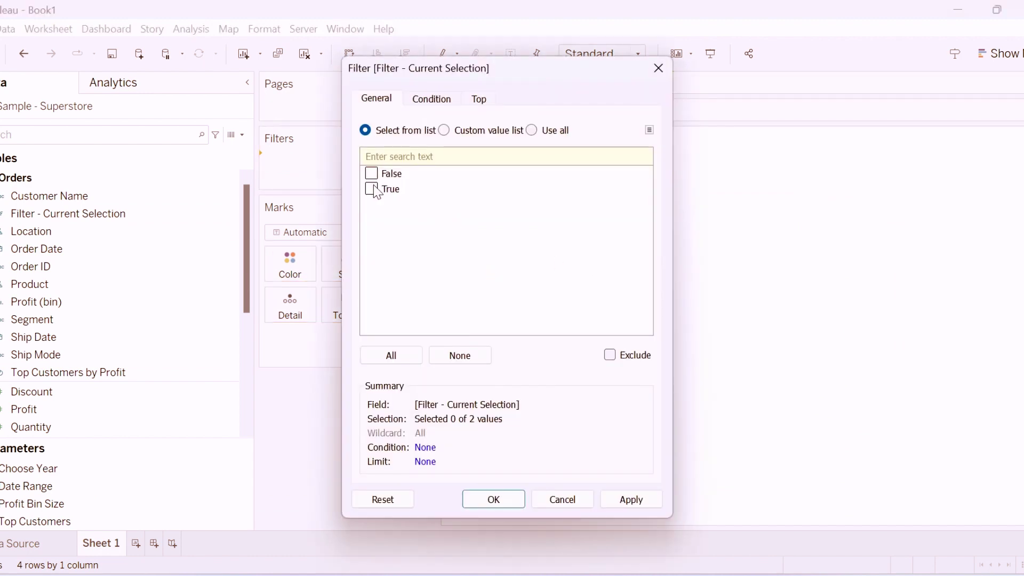
left_click(493, 499)
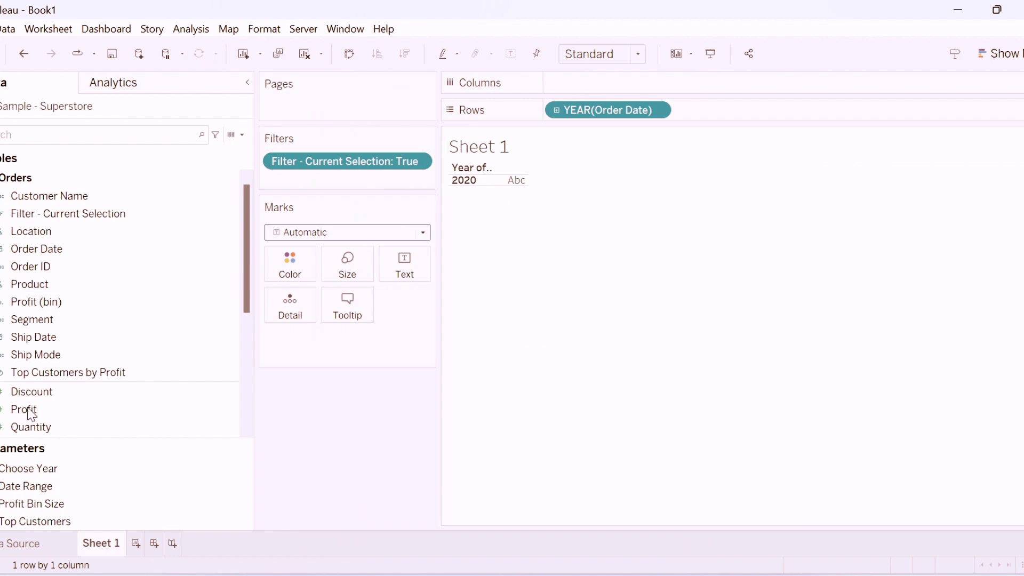
left_click(38, 469)
right_click(40, 469)
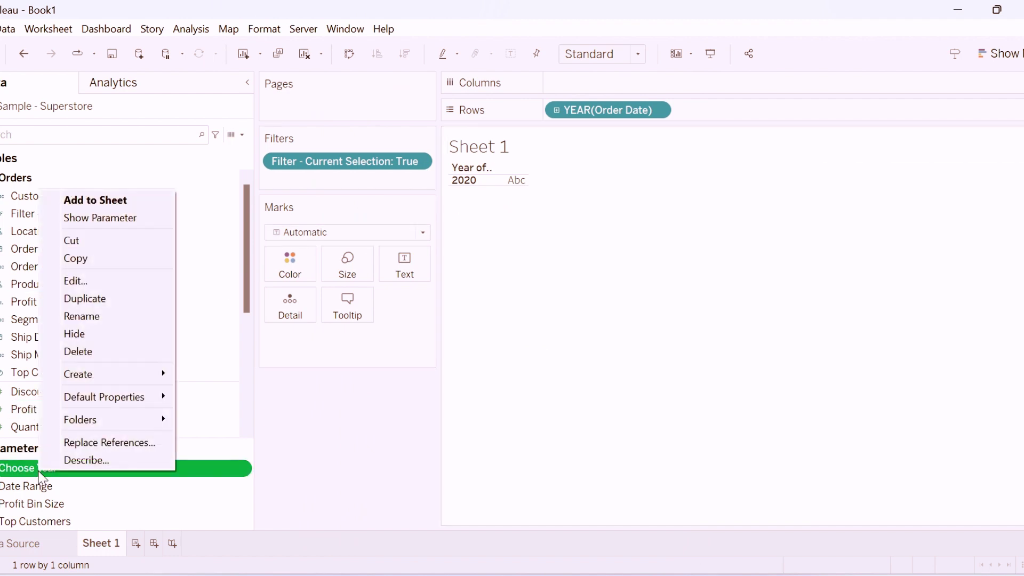
left_click(127, 219)
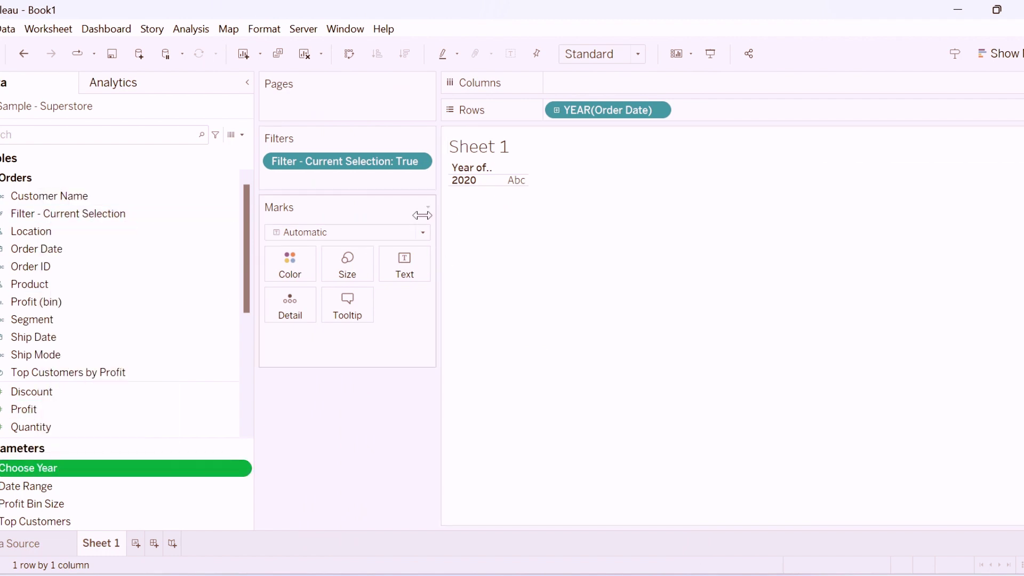
Set Choose Year to 2022 and show the Date Range control.
left_click(960, 158)
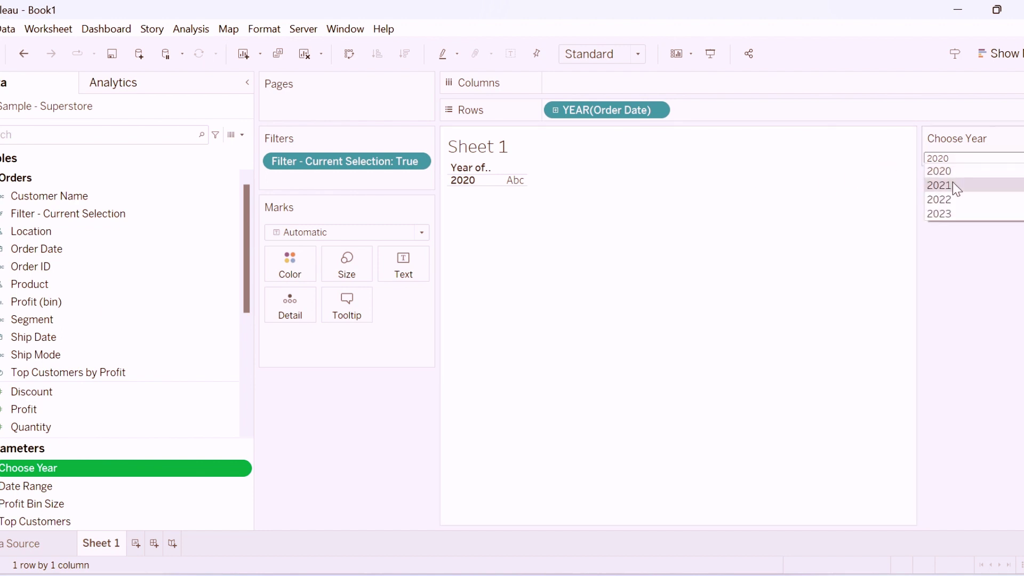
left_click(953, 201)
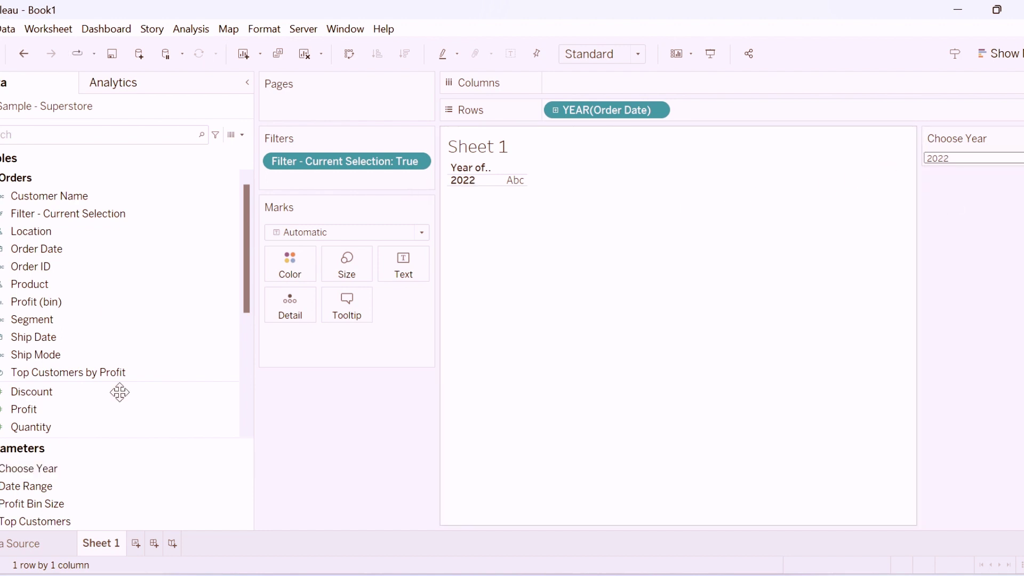
right_click(20, 486)
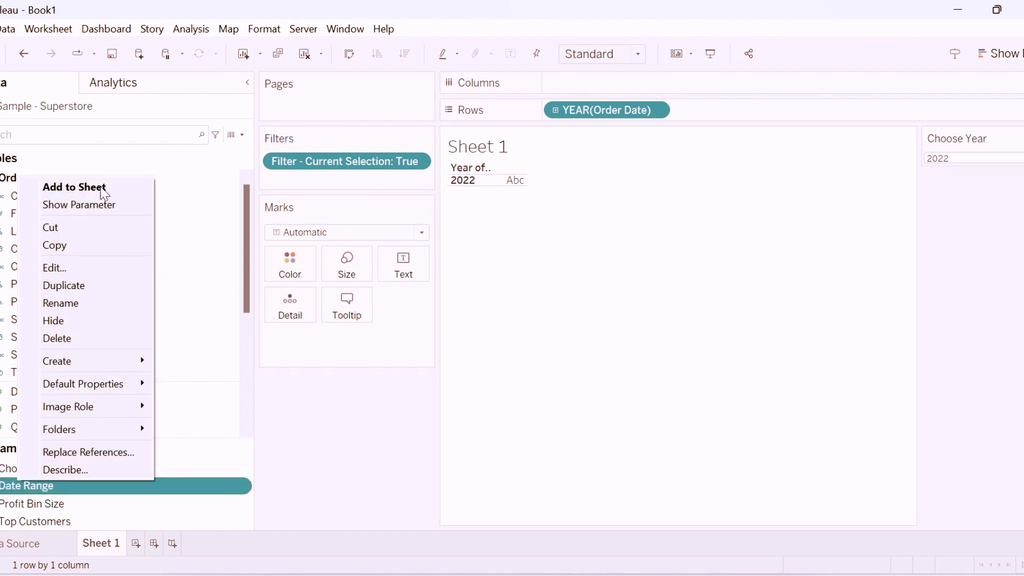
left_click(92, 203)
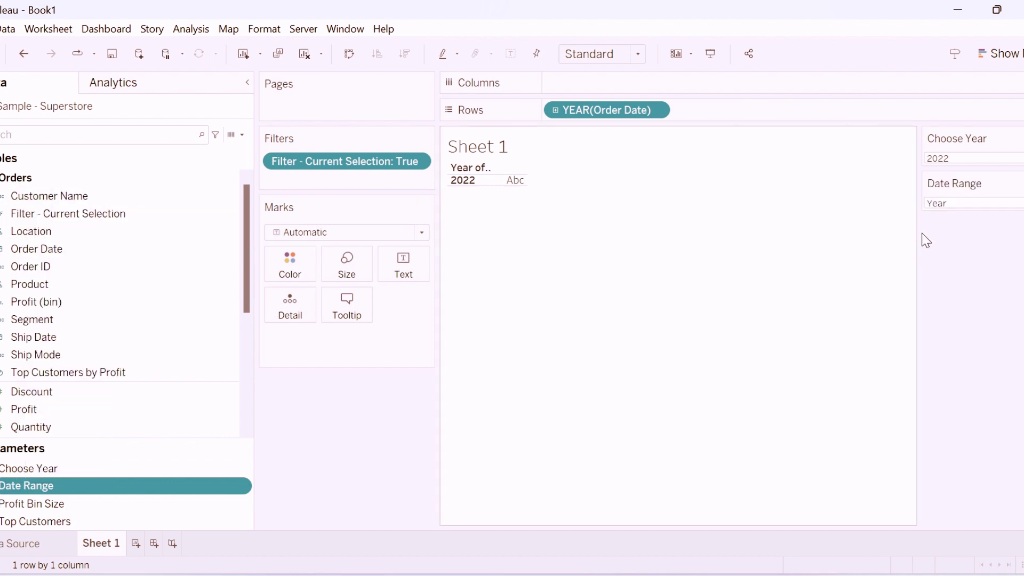
left_click(960, 205)
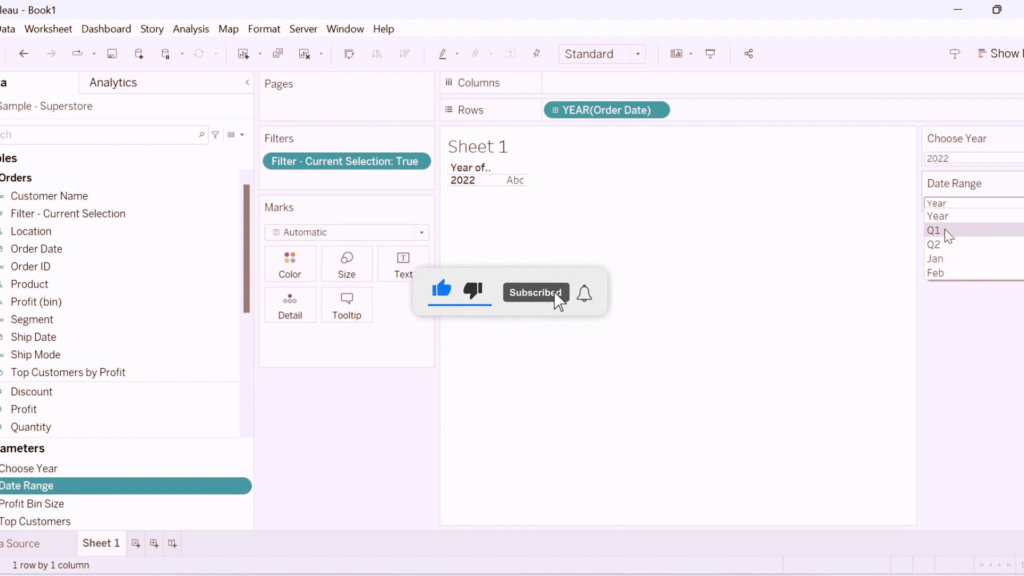
Drill YEAR(Order Date) down to QUARTER, splitting 2022 into Q1–Q4, leaving Date Range at Year.
left_click(563, 115)
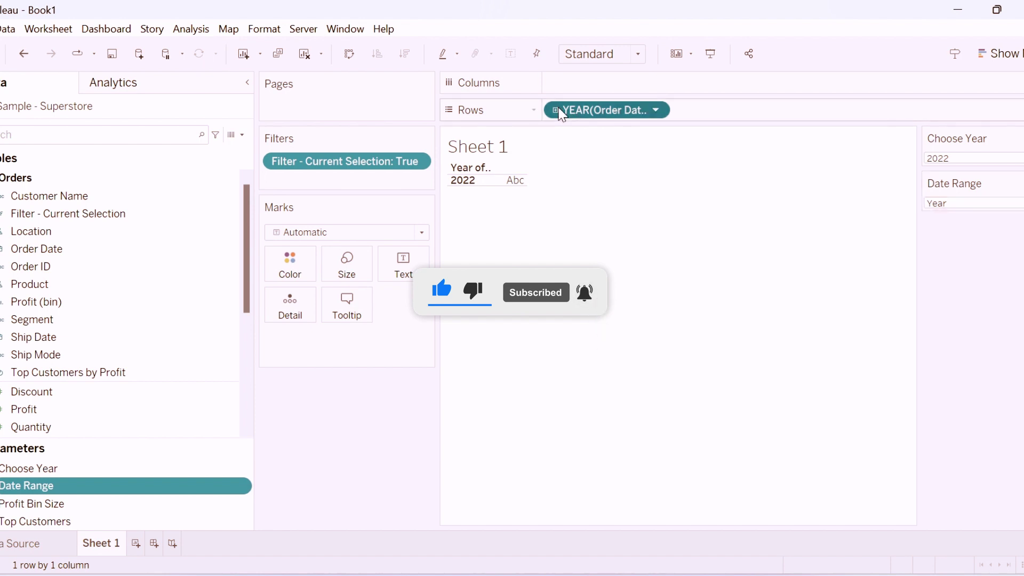
left_click(555, 110)
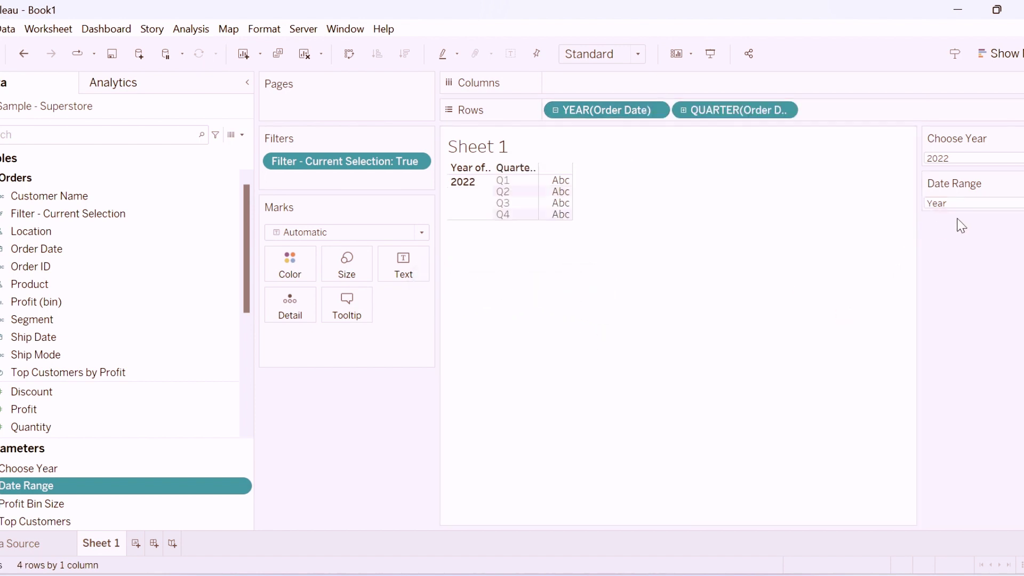
left_click(979, 206)
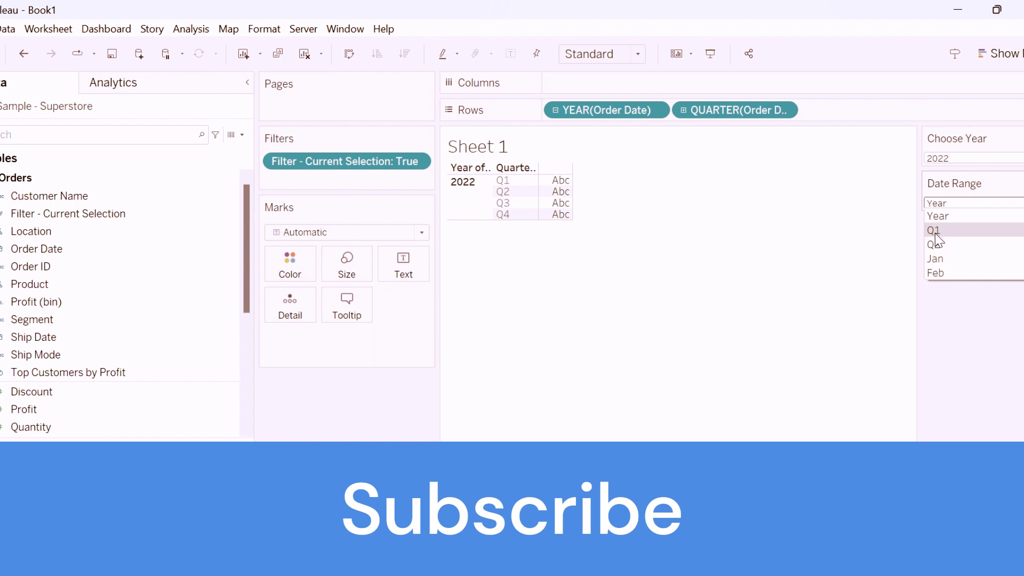
left_click(72, 213)
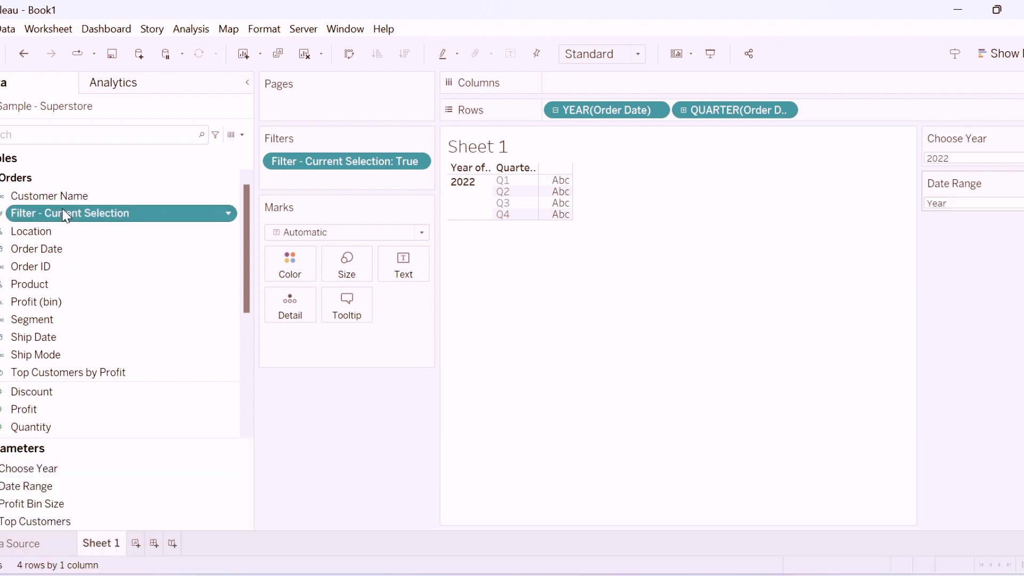
Edit Filter - Current Selection, adding a line ELSEIF LEFT([Date Range],1)='Q'.
right_click(90, 220)
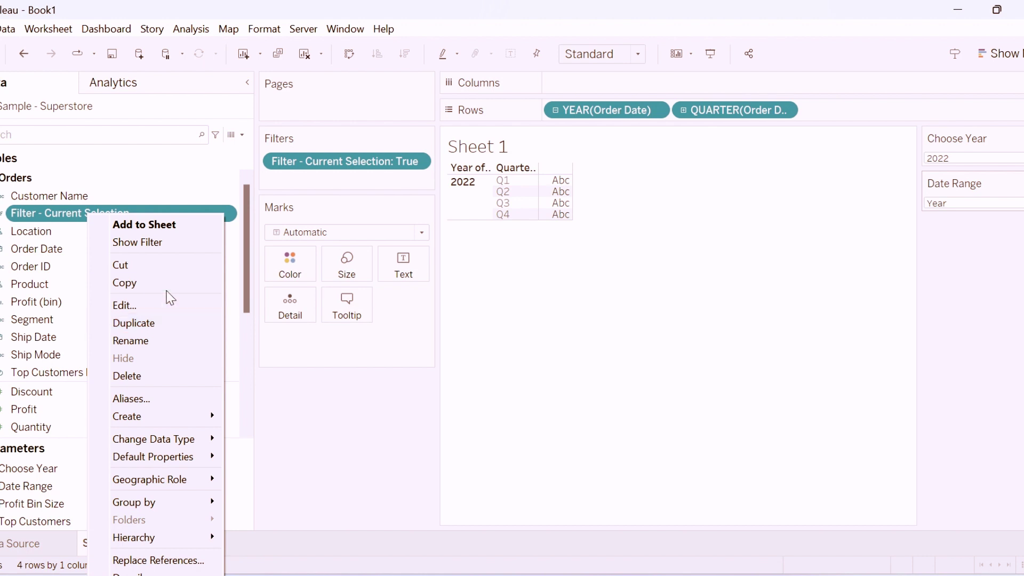
left_click(155, 302)
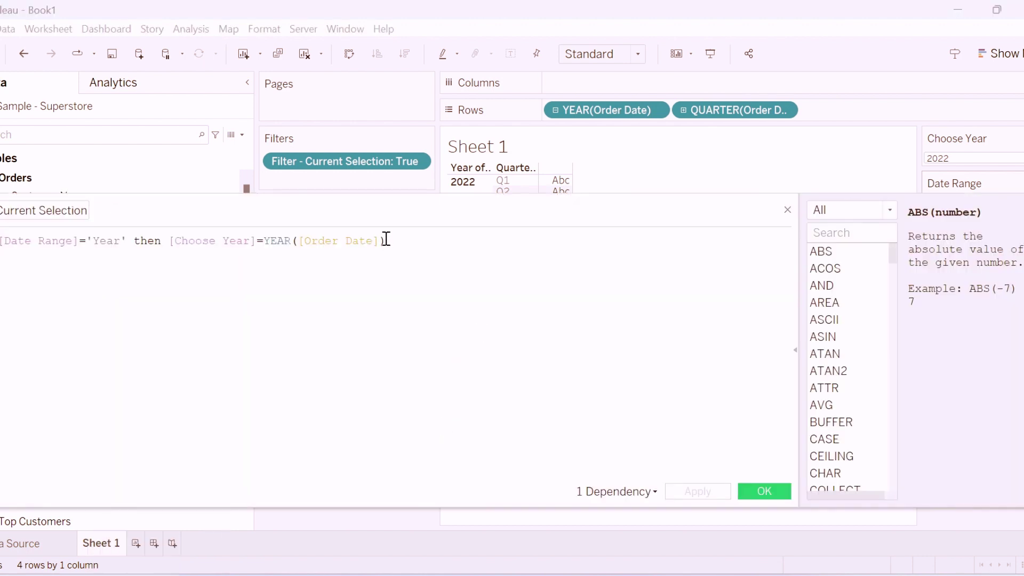
key("Return")
type("elseif ")
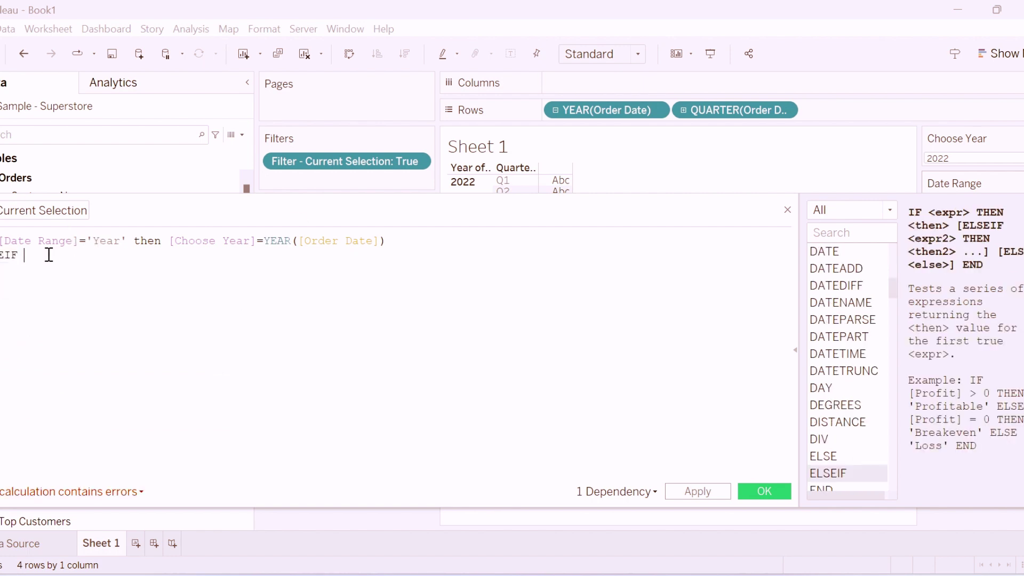
type("lef")
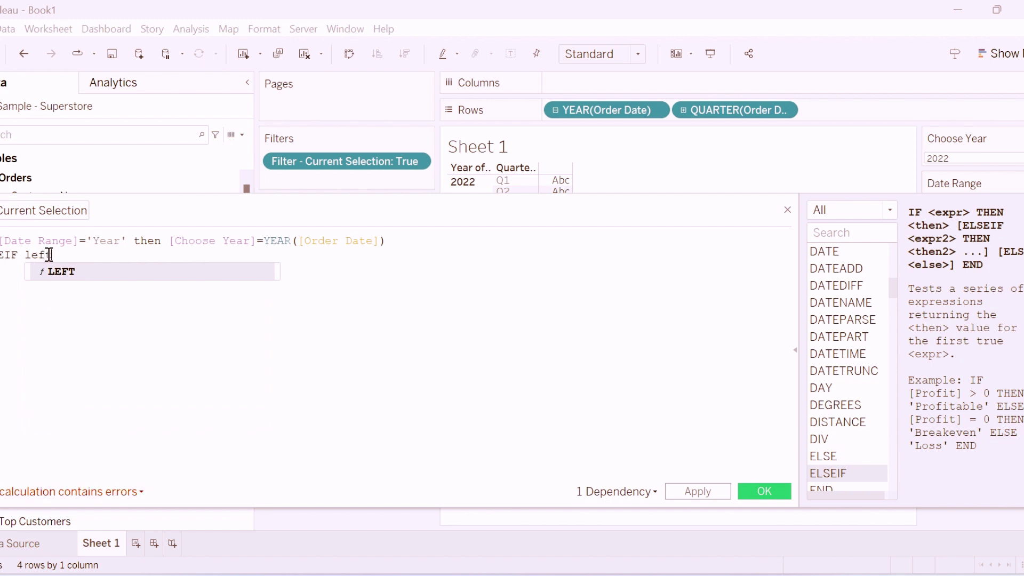
type("t(")
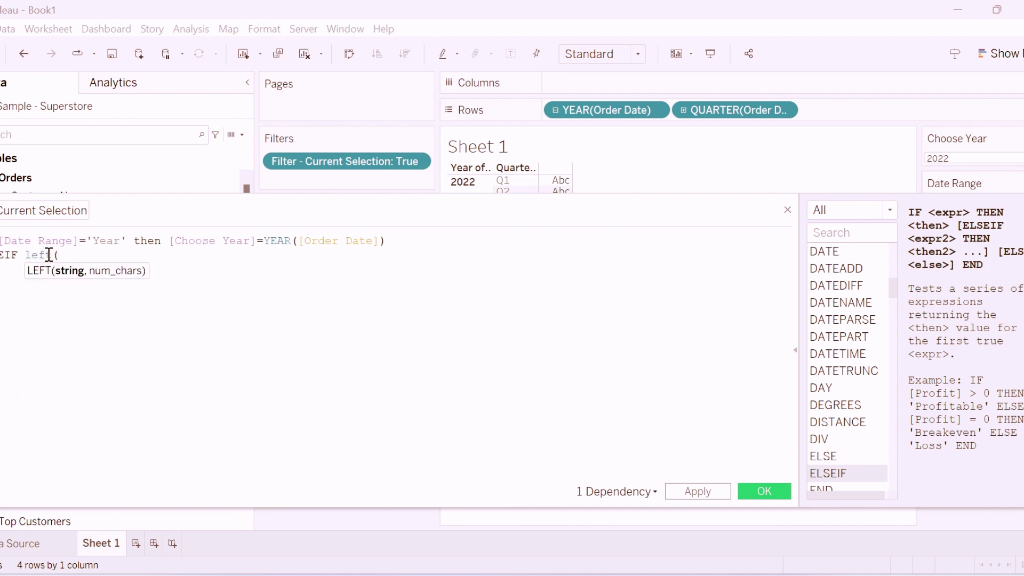
type("date")
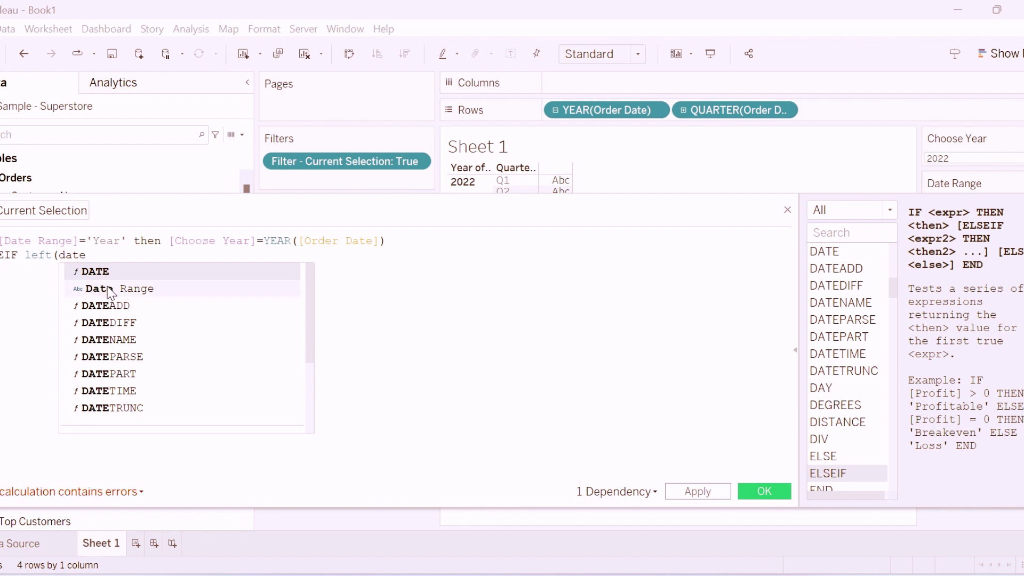
left_click(107, 288)
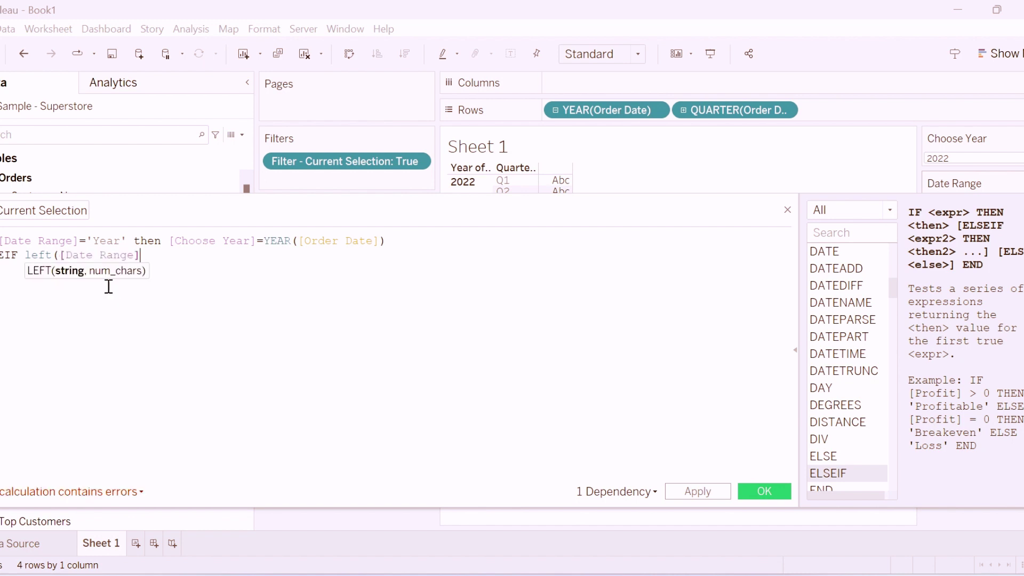
type(",1)")
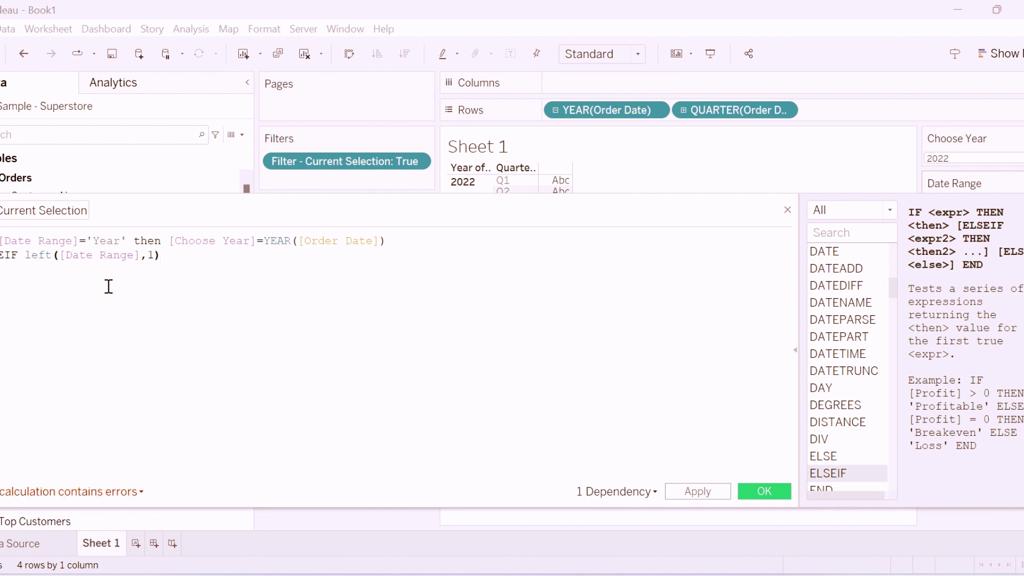
type("='")
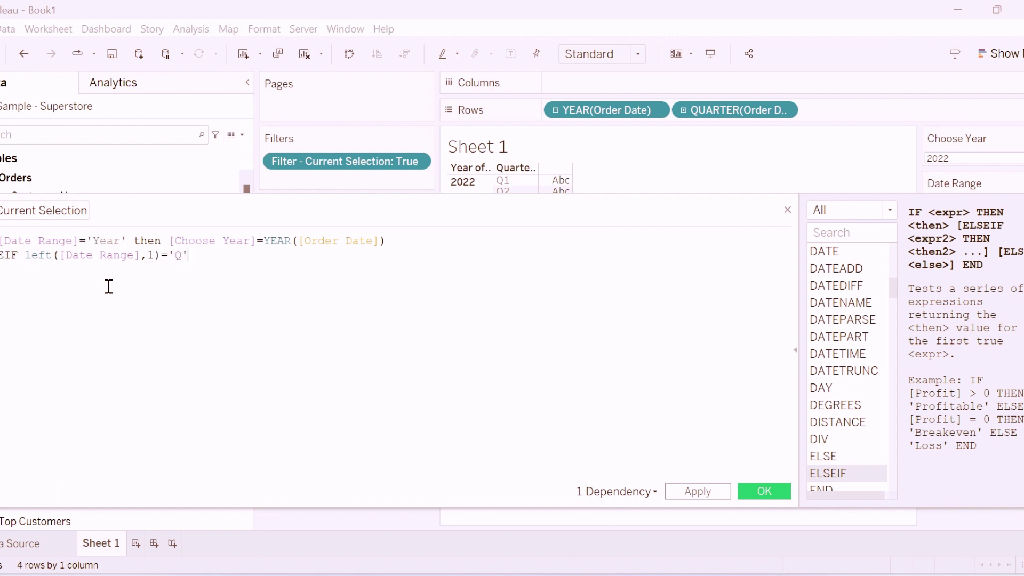
type("Q' then ")
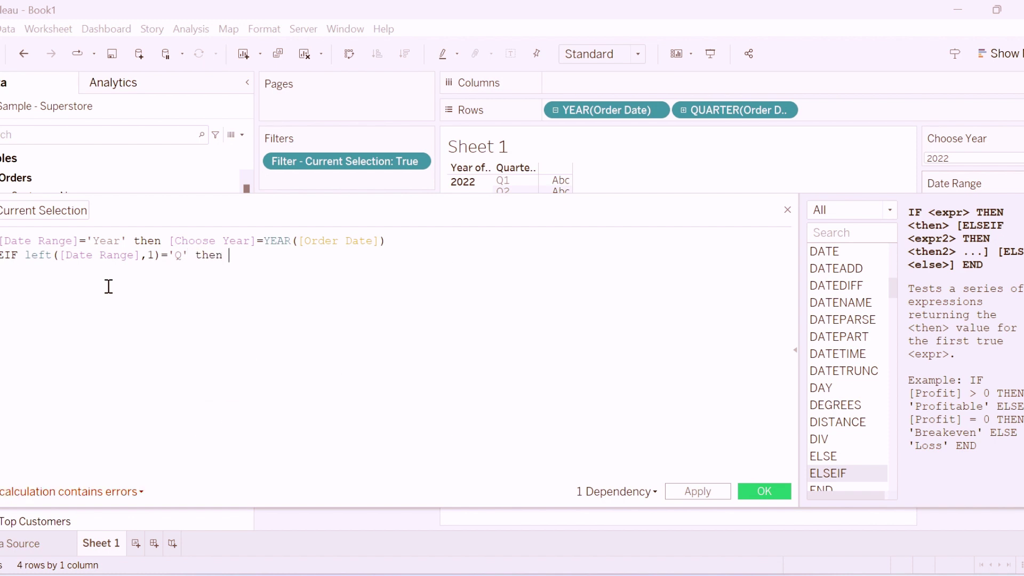
type("choo")
Complete the branch with THEN [Choose Year]=YEAR([Order Date]) AND.
key("Return")
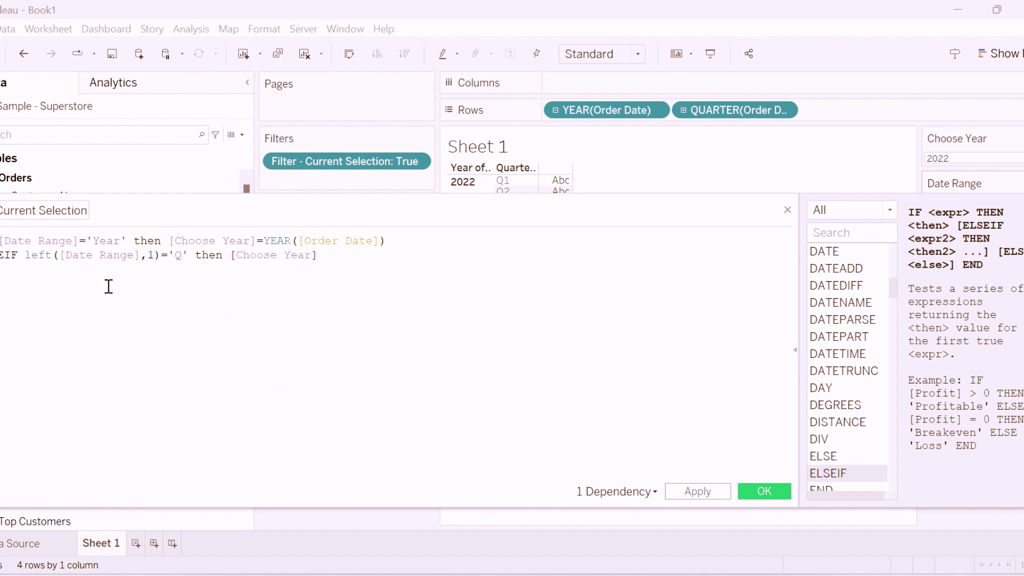
type("=ye")
key("Return")
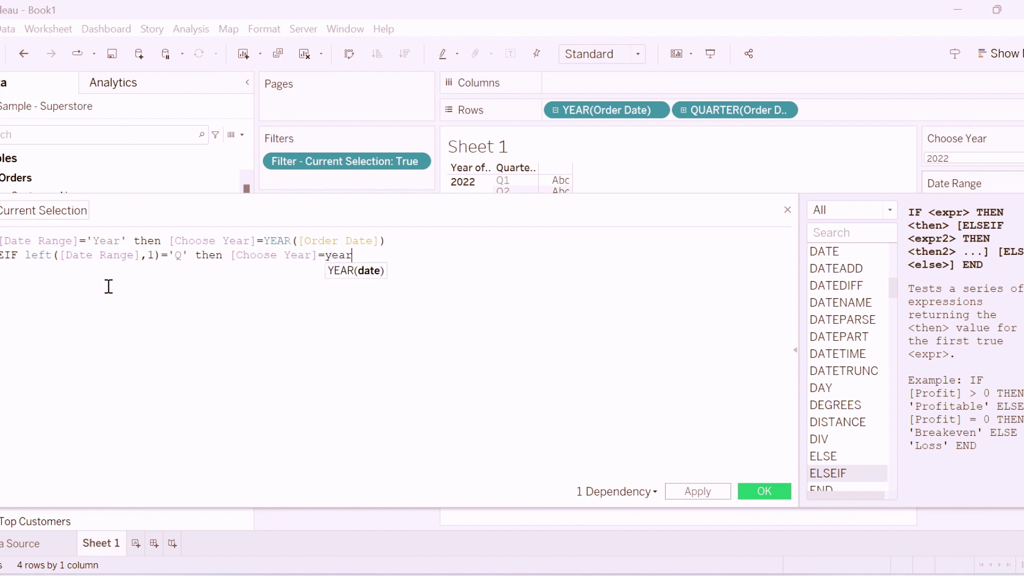
type("ordere")
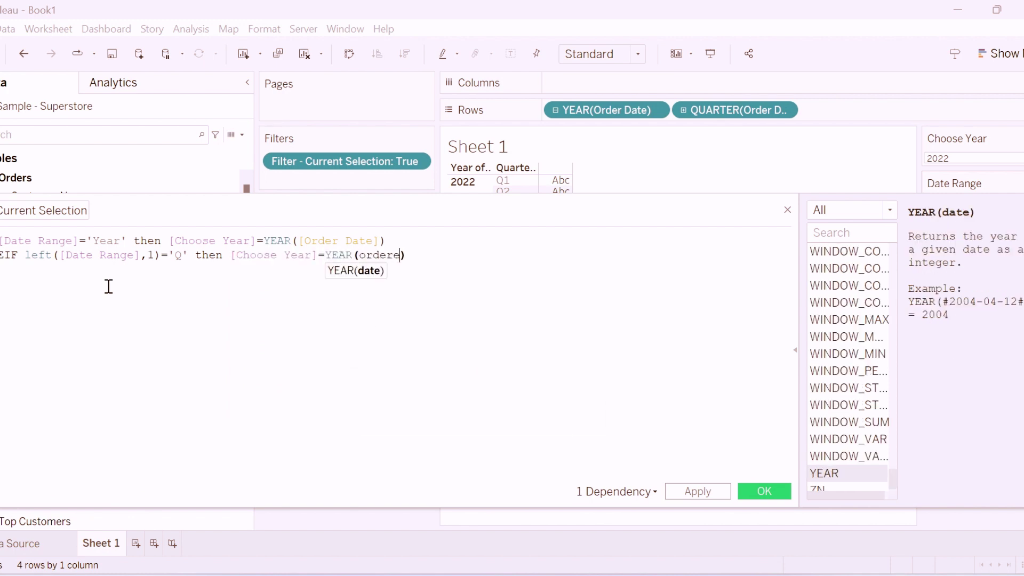
key("BackSpace")
key("Return")
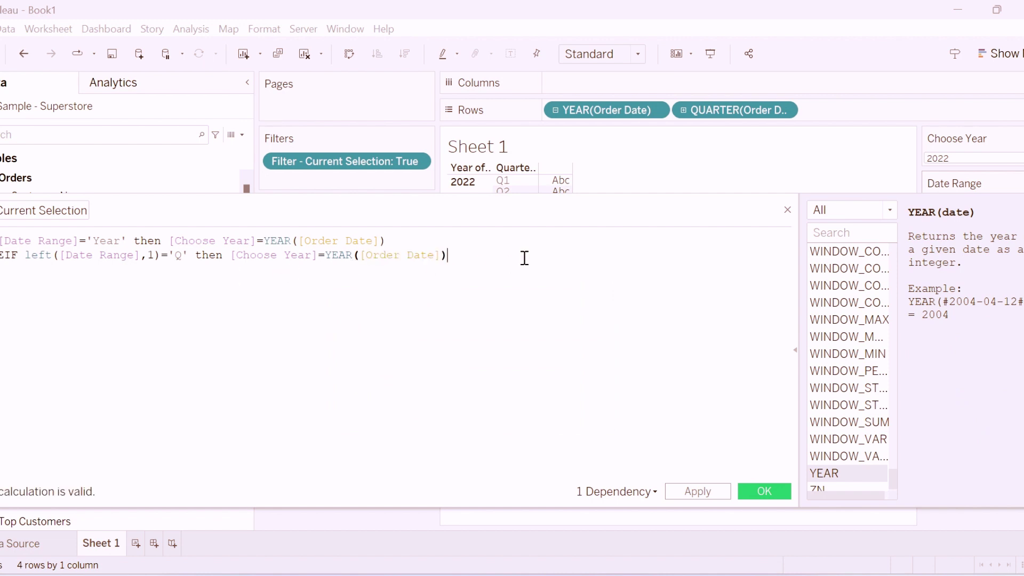
type("and")
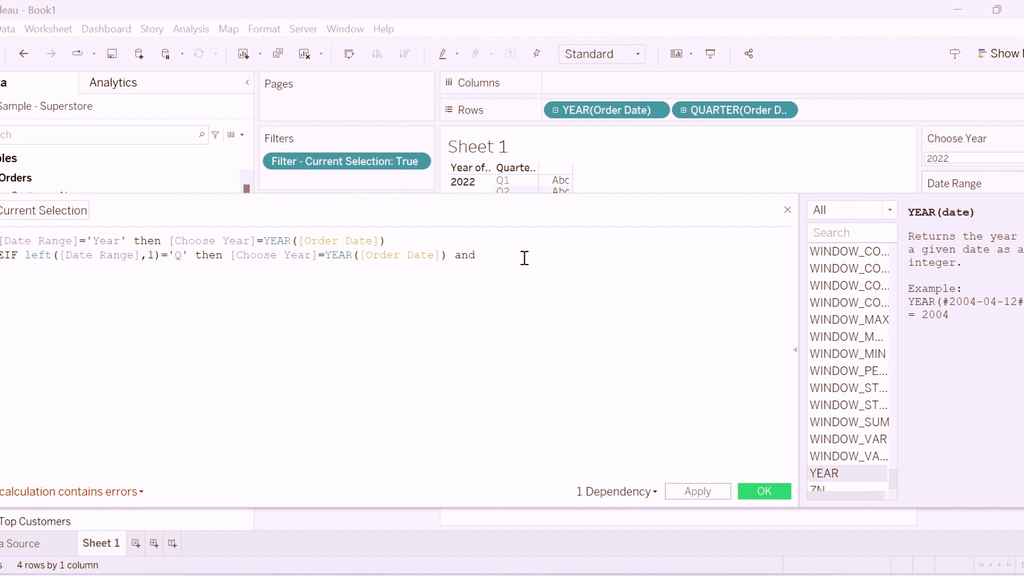
Append the condition QUARTER([Order Date])=INT(RIGHT([Date Range],1) to the Q branch.
type("q")
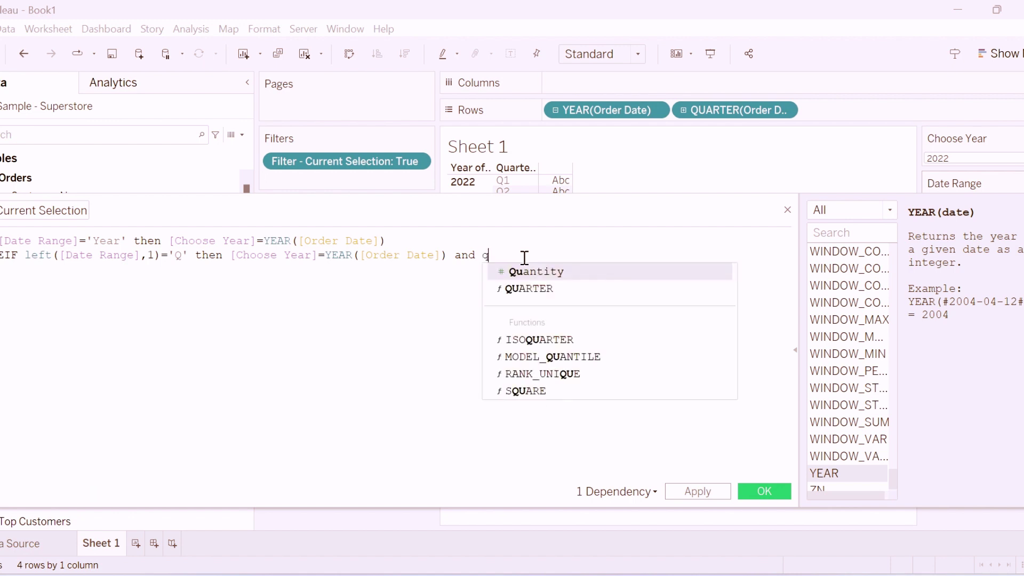
type("uarter([ord")
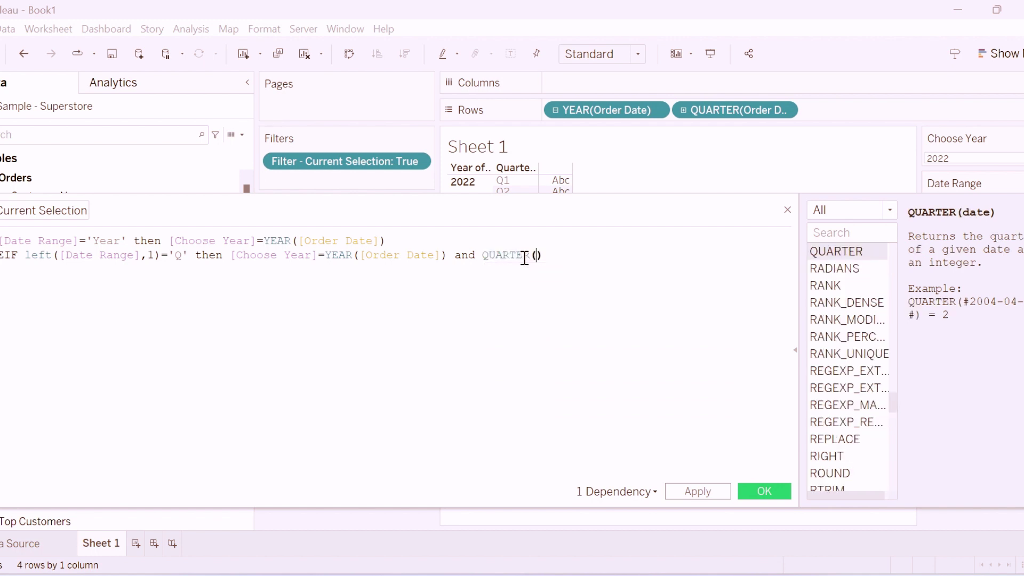
key("Return")
type(")")
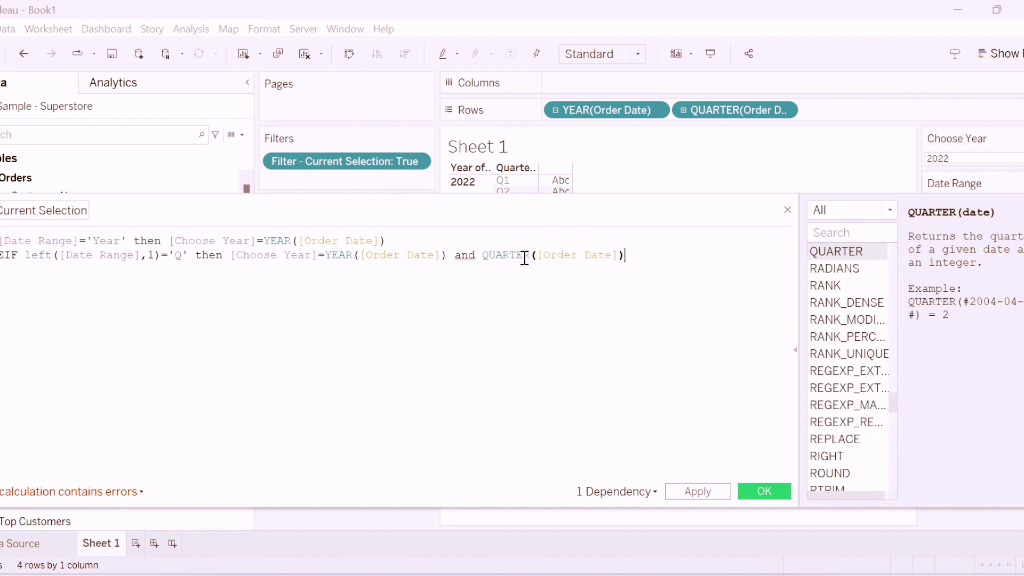
type("=")
type("right")
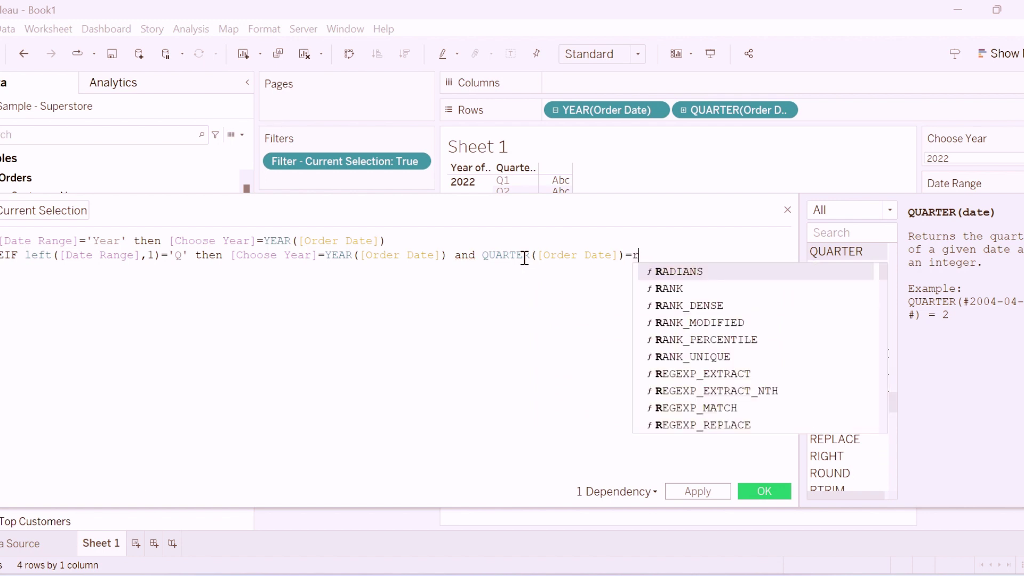
key("BackSpace")
key("BackSpace")
key("BackSpace")
key("BackSpace")
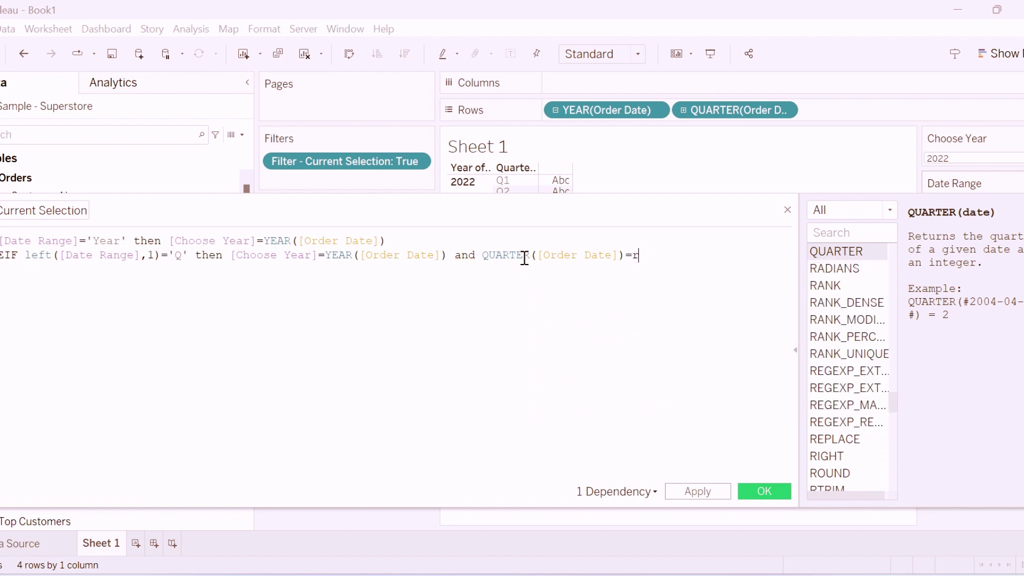
type("righ")
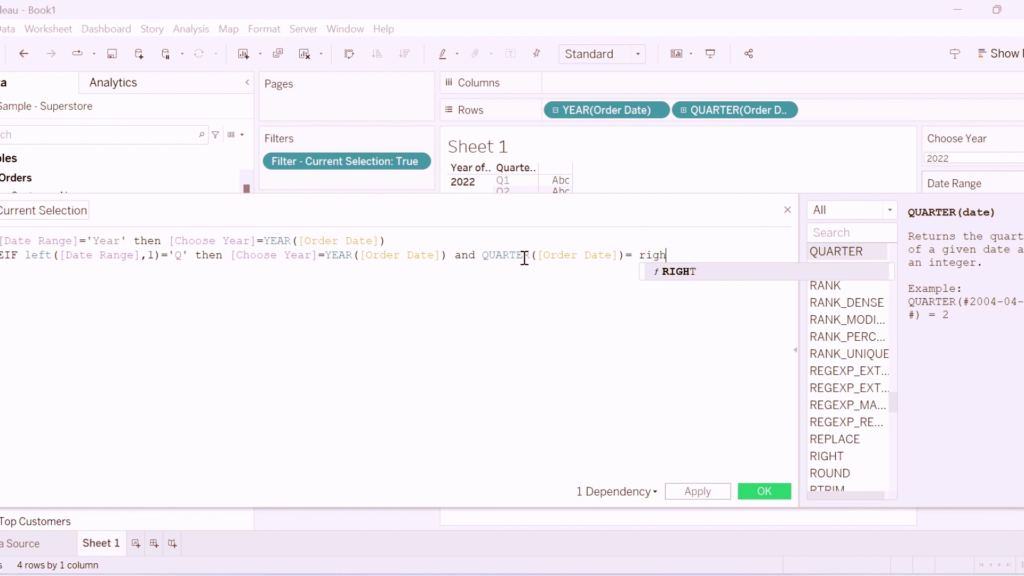
key("Return")
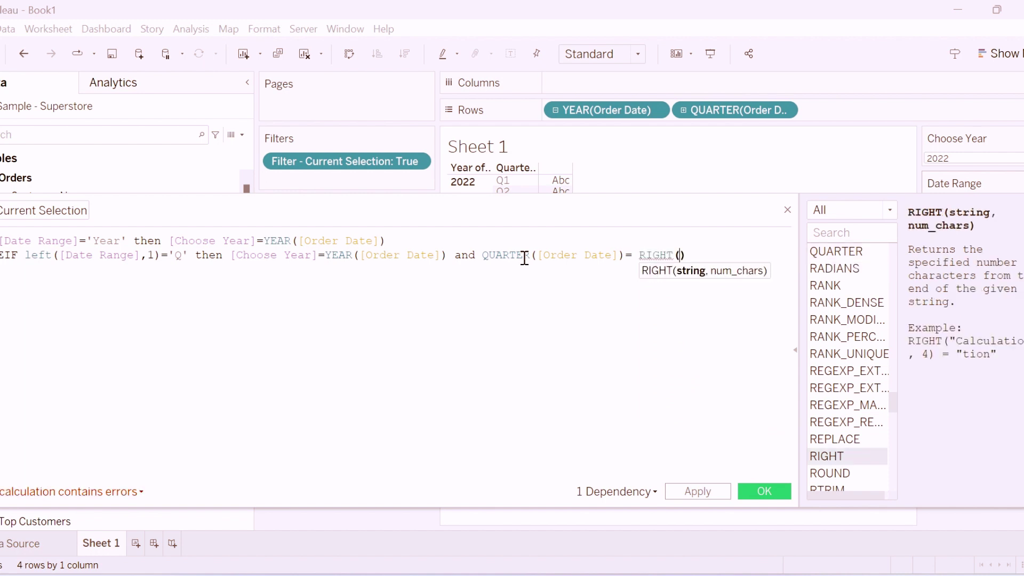
type("c")
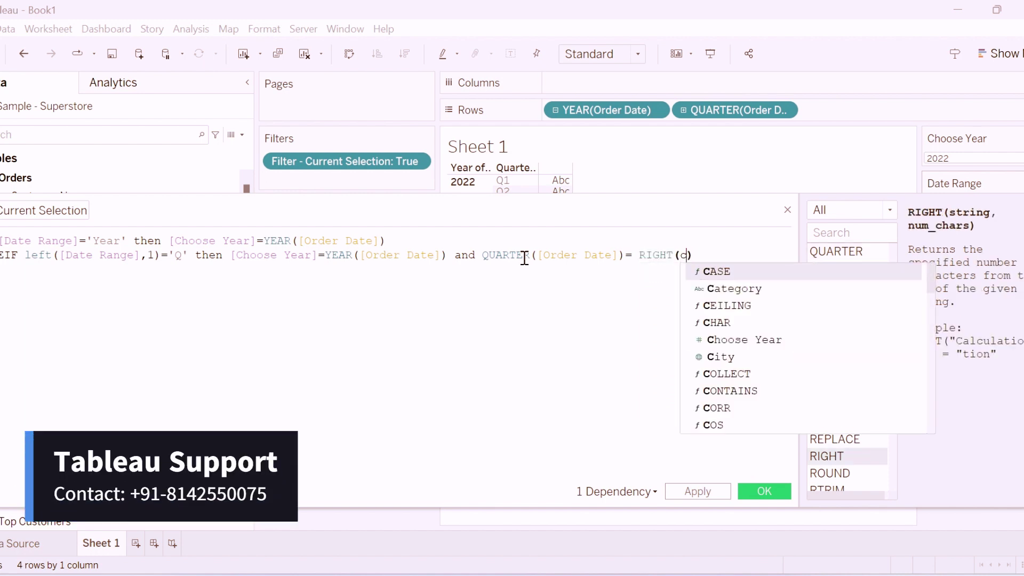
key("BackSpace")
type("date")
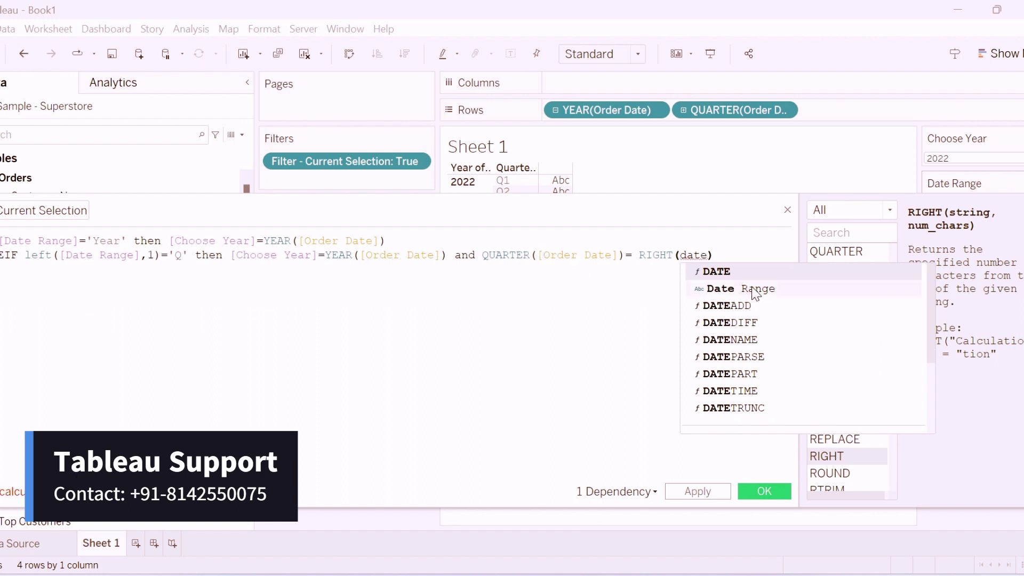
left_click(755, 292)
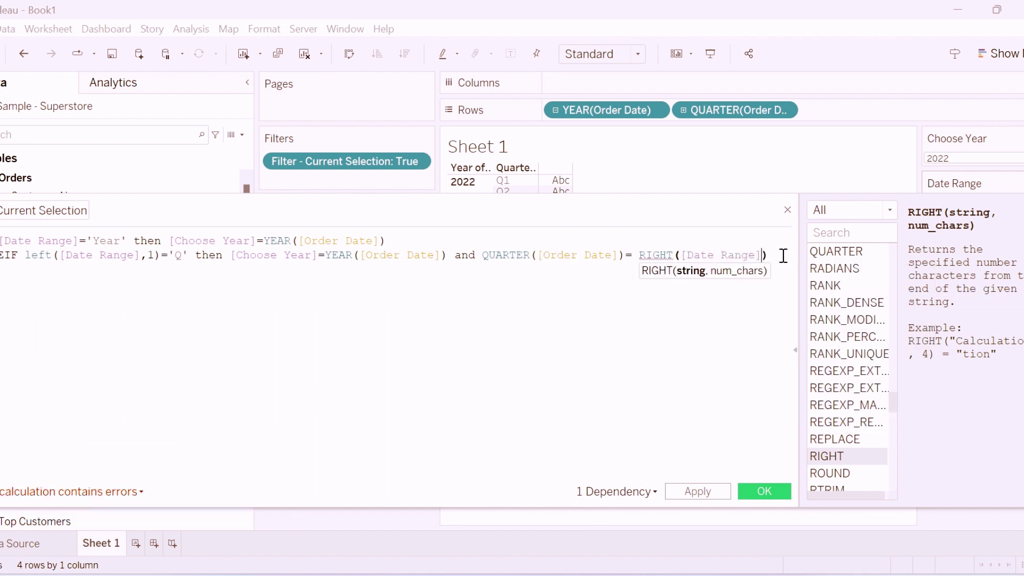
type(",1")
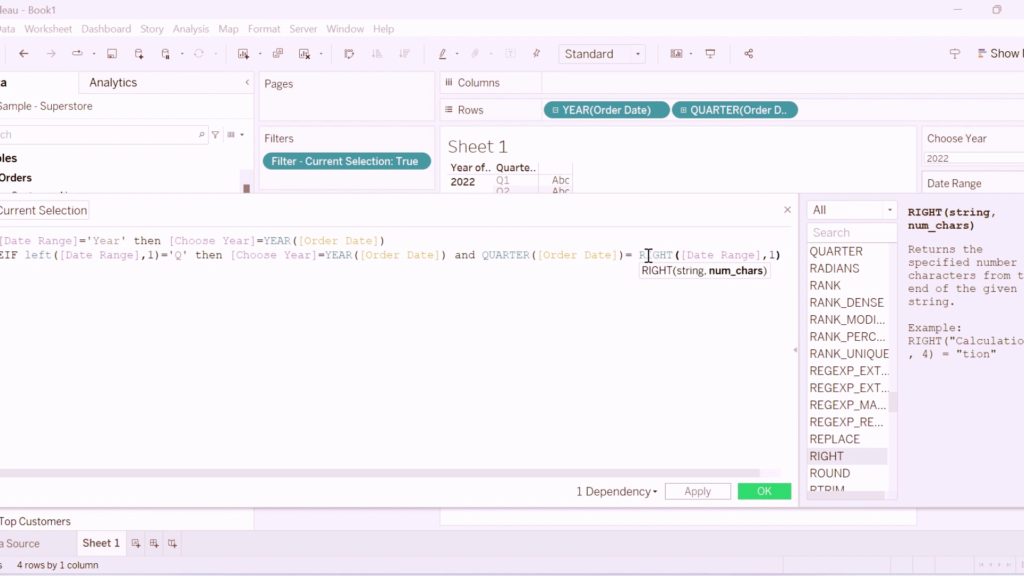
left_click(640, 257)
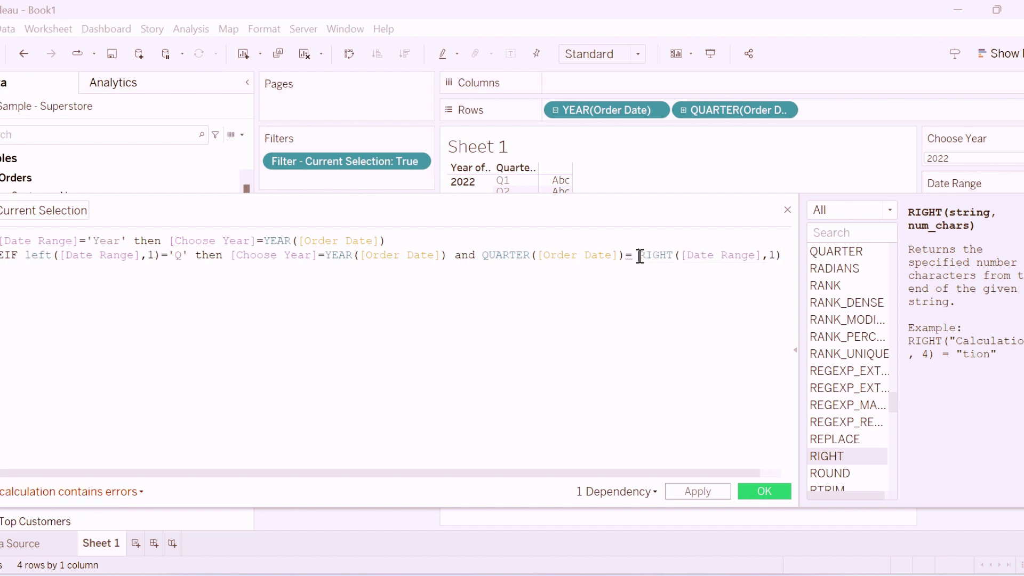
type("int(")
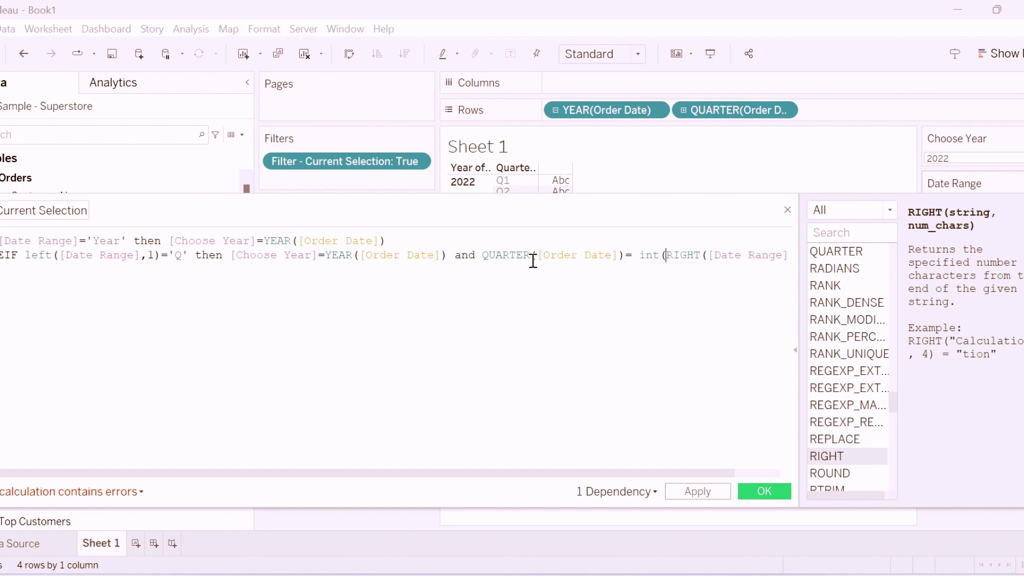
Move the QUARTER condition to its own line and add the missing closing parenthesis so it validates.
left_click(452, 256)
key("Return")
left_click(370, 270)
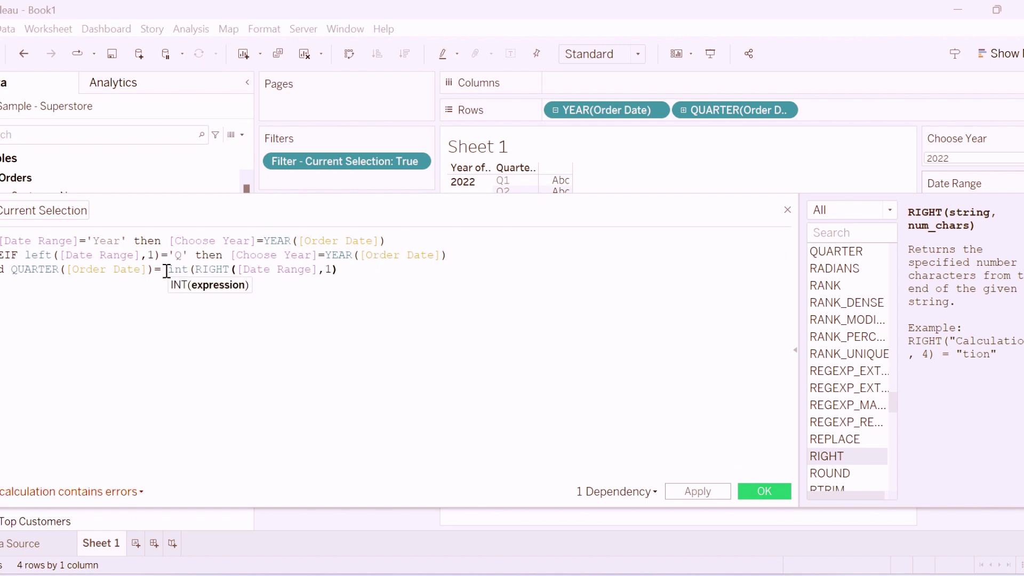
left_click(1, 270)
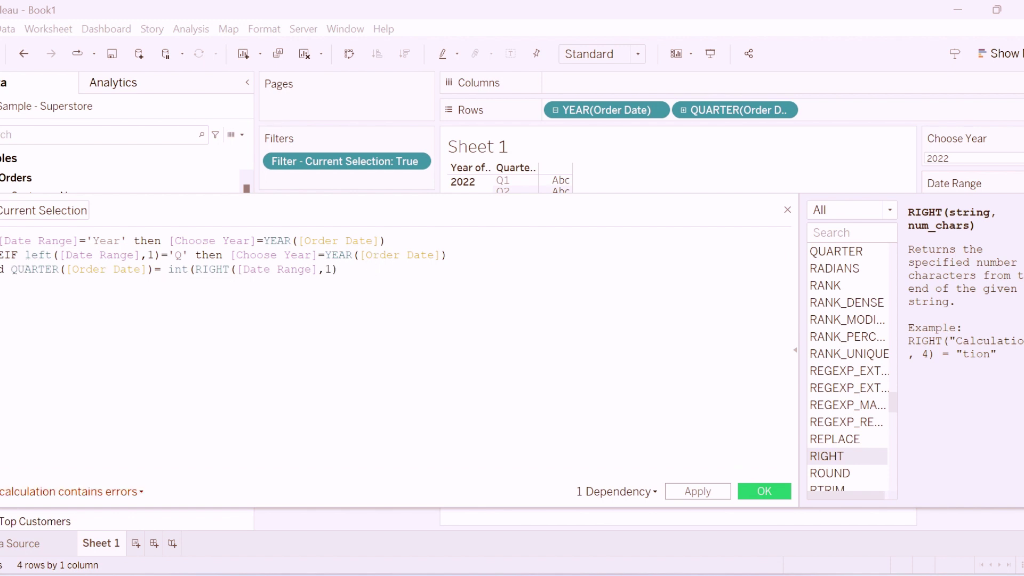
key("Delete")
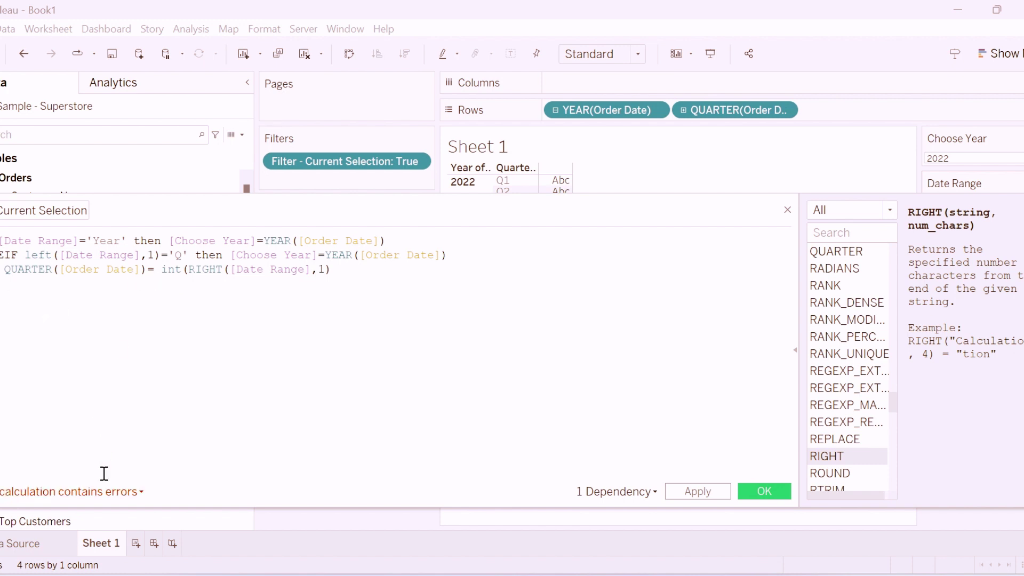
left_click(101, 490)
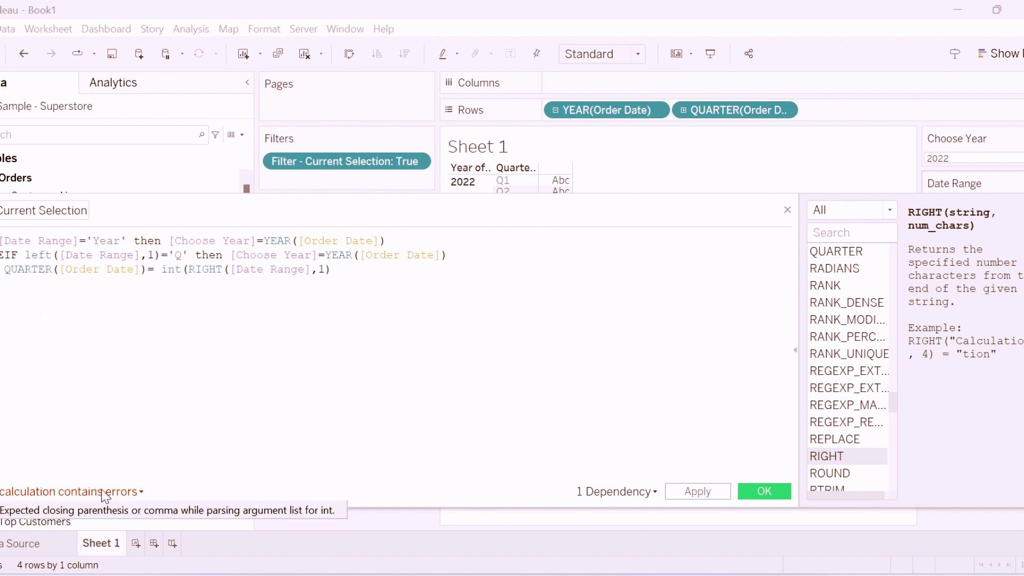
left_click(346, 272)
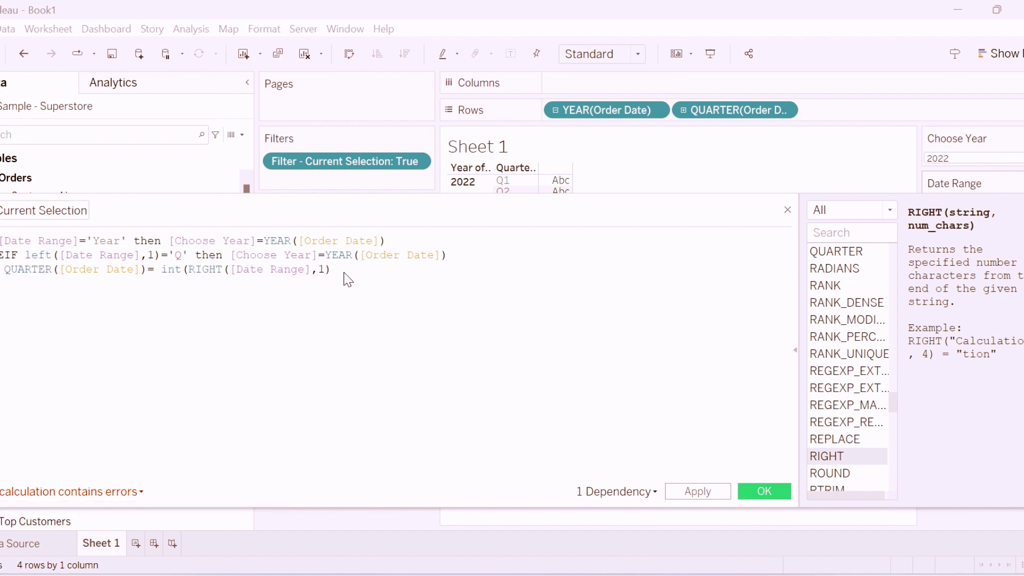
type(")")
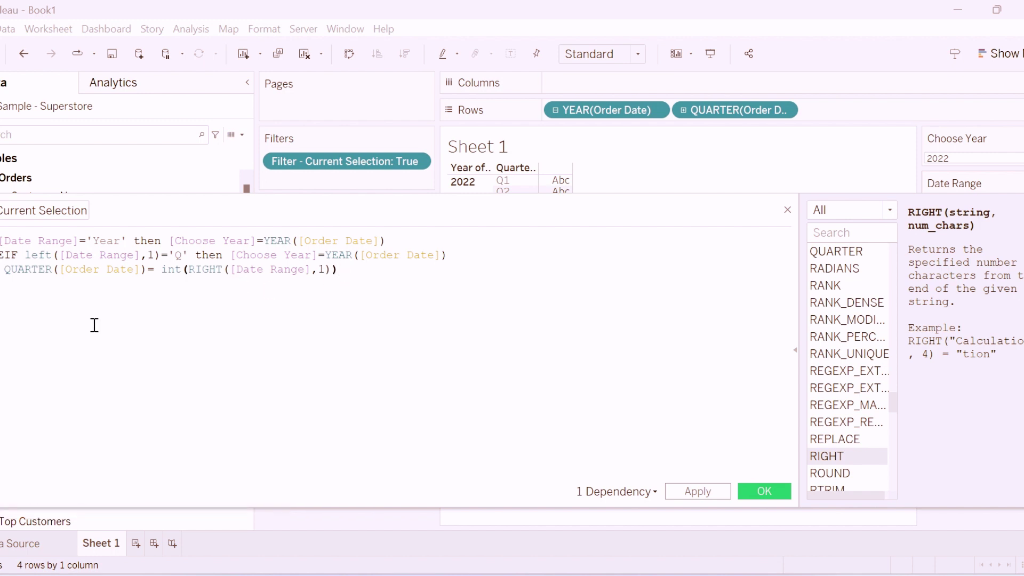
left_click_drag(229, 205, 289, 212)
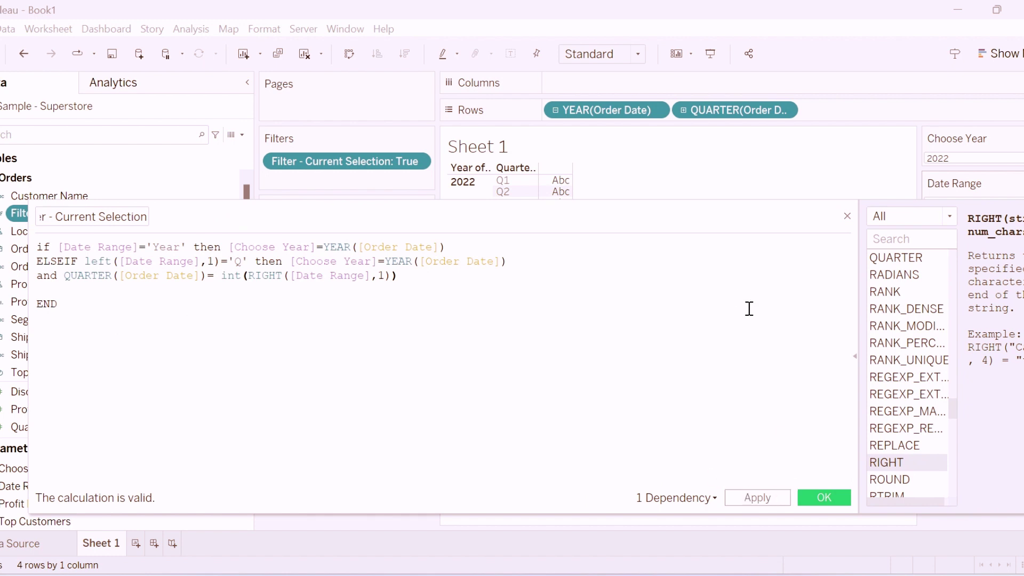
Save the filter calculation and set the Date Range parameter to Q1.
left_click(825, 498)
left_click(970, 205)
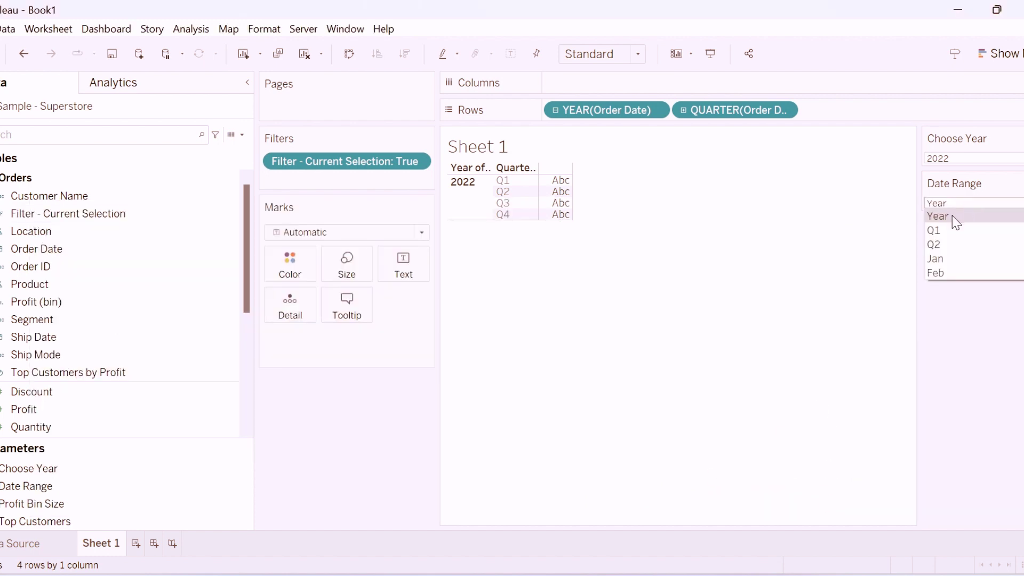
left_click(949, 231)
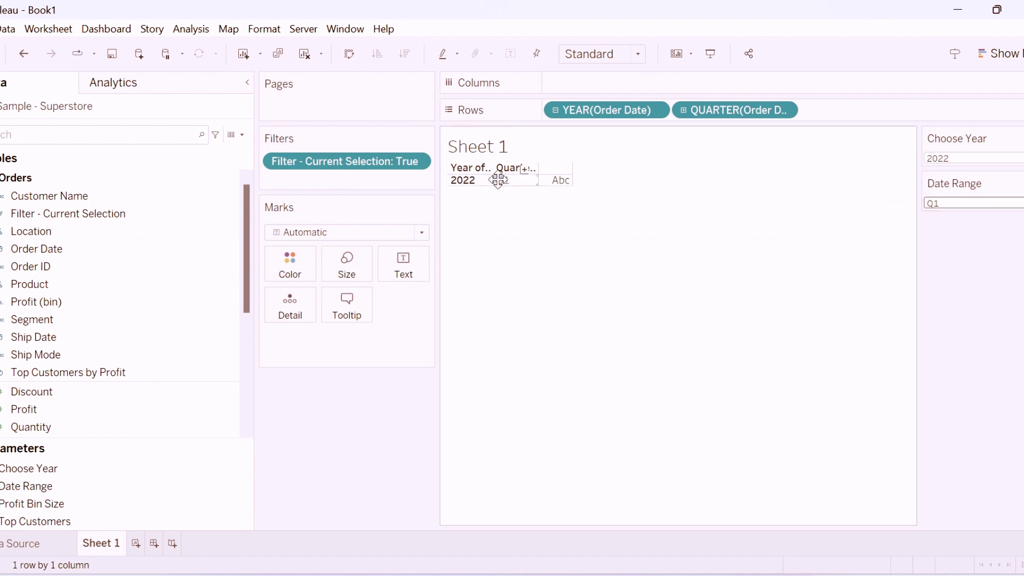
Choose year 2023 and Date Range Q2 so only the 2023 Q2 row shows.
left_click(944, 157)
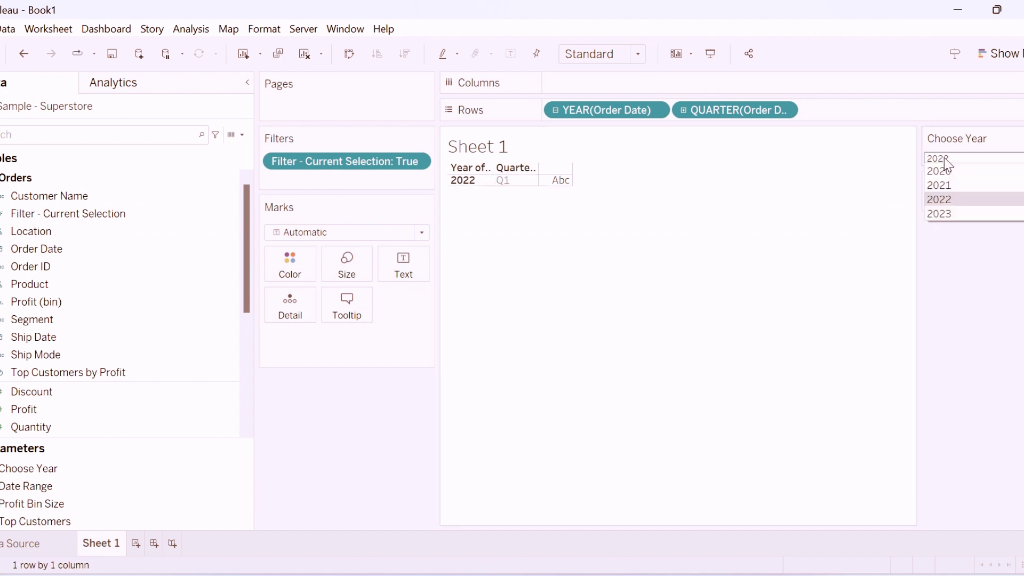
left_click(940, 199)
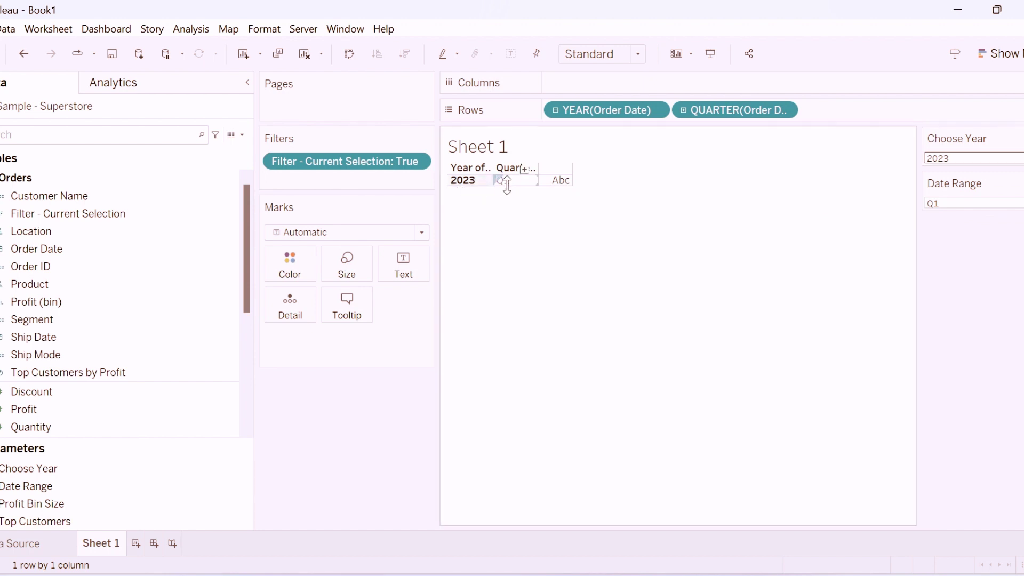
left_click(960, 206)
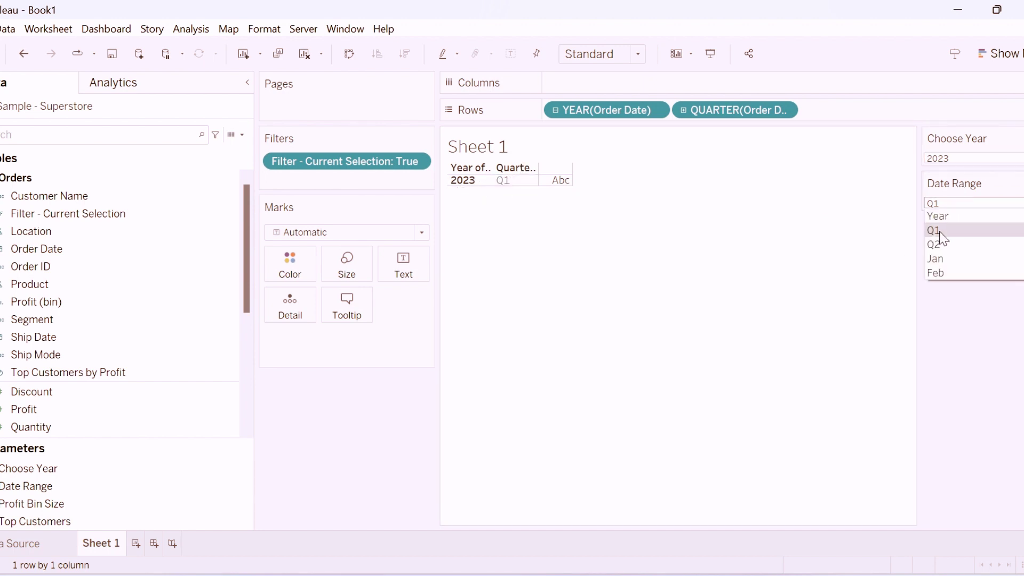
left_click(941, 234)
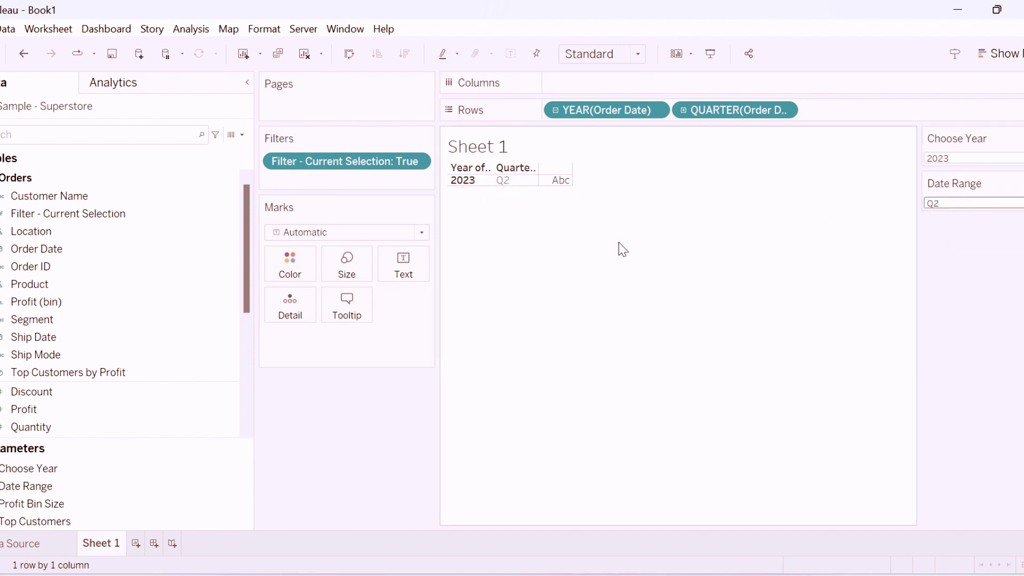
left_click(105, 219)
Reopen Filter - Current Selection in the editor and select its QUARTER([Order Date]) branch.
right_click(106, 222)
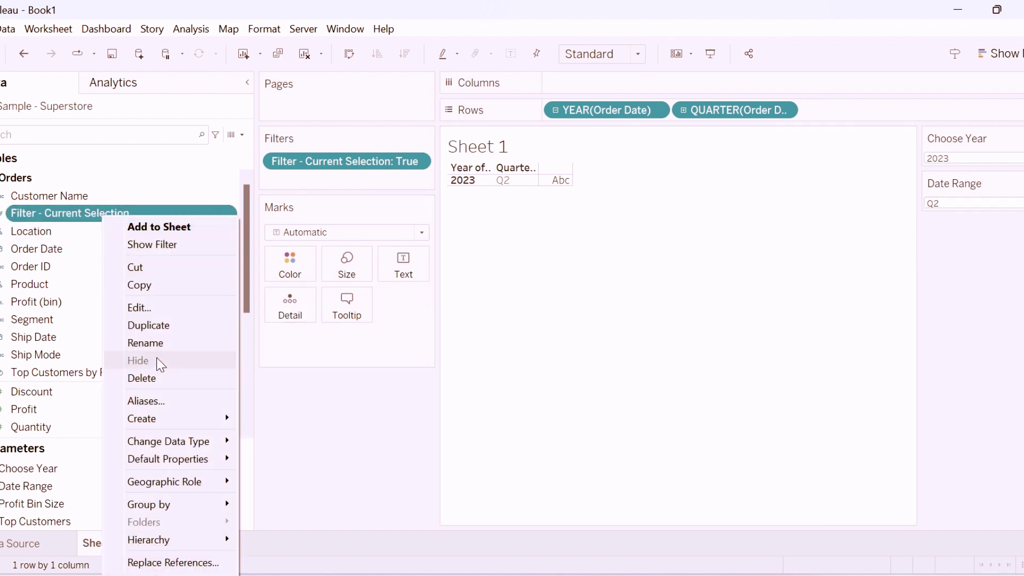
left_click(137, 304)
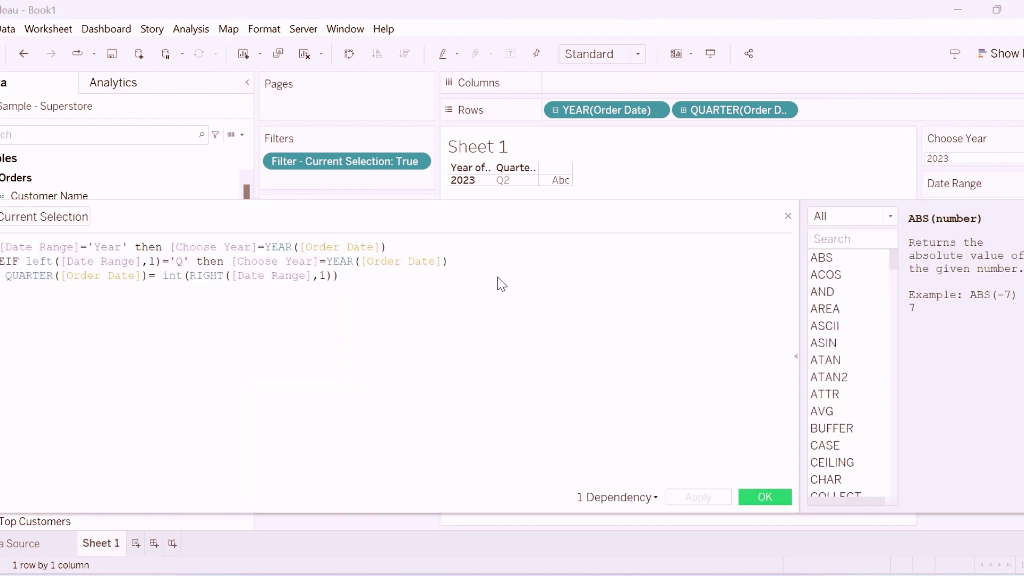
left_click_drag(519, 217, 689, 246)
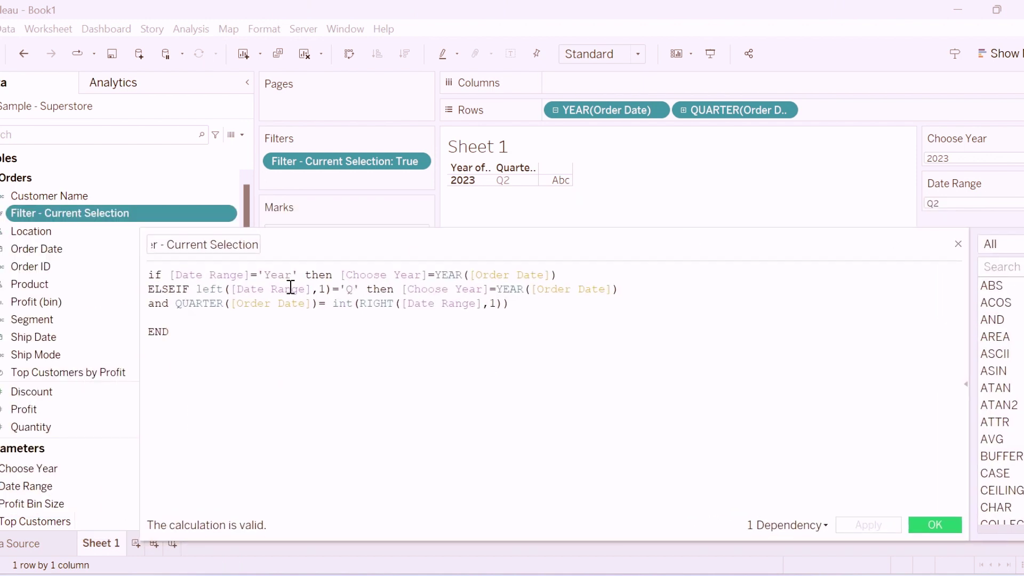
double_click(342, 289)
left_click(175, 304)
left_click_drag(243, 297, 514, 303)
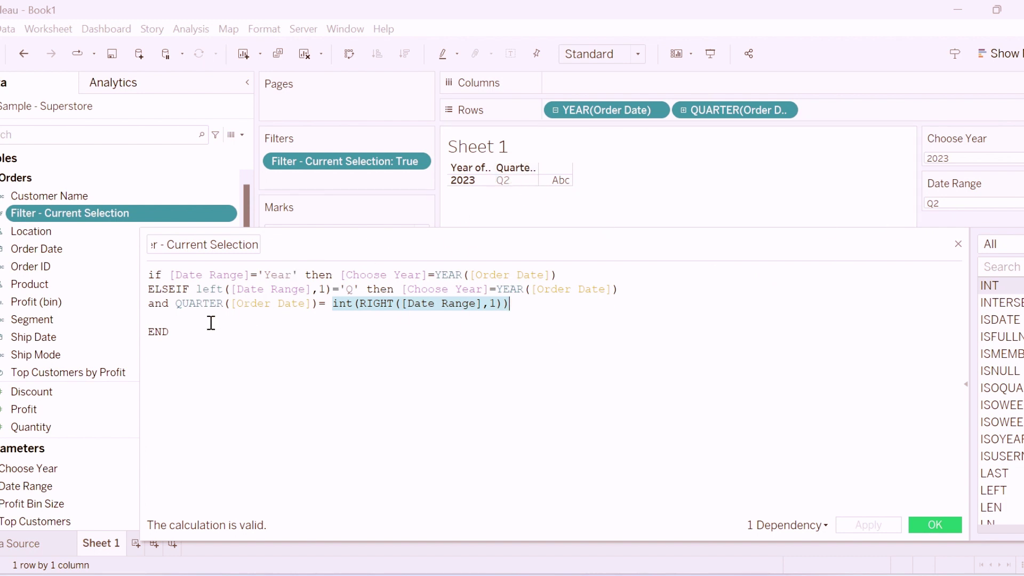
left_click(525, 302)
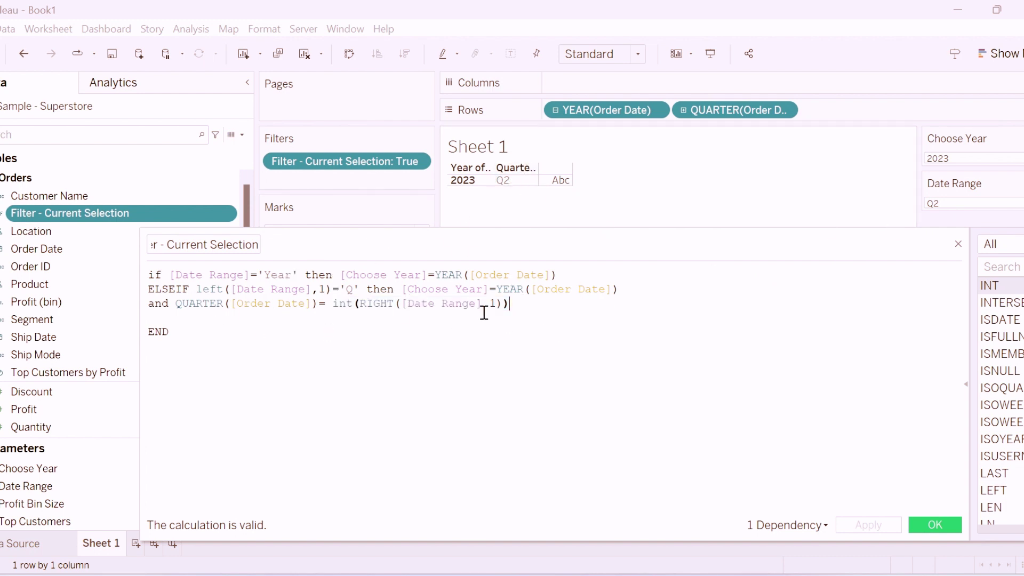
Copy the ELSEIF quarter branch and paste a duplicate above END.
left_click(149, 295, "shift")
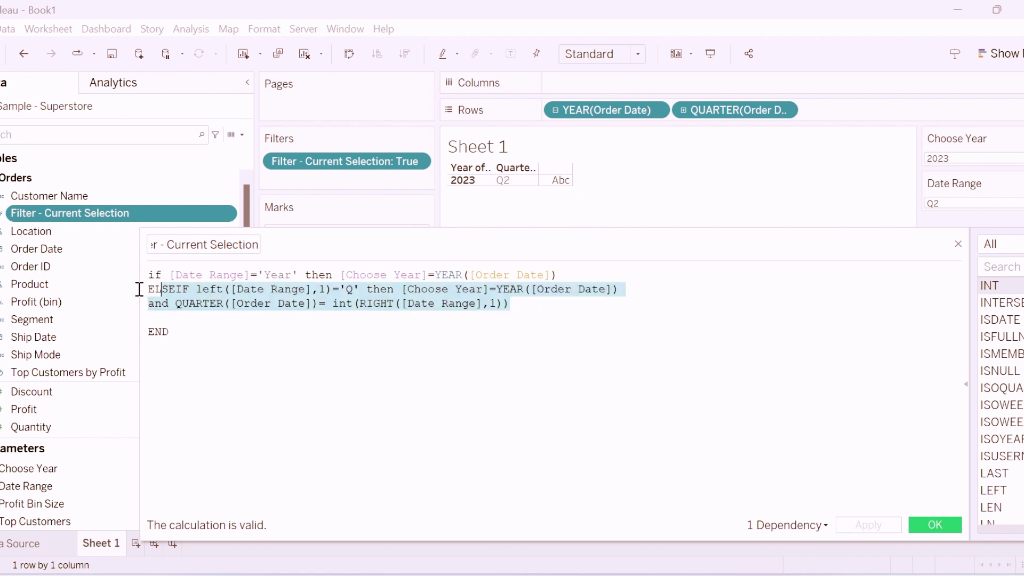
type("c")
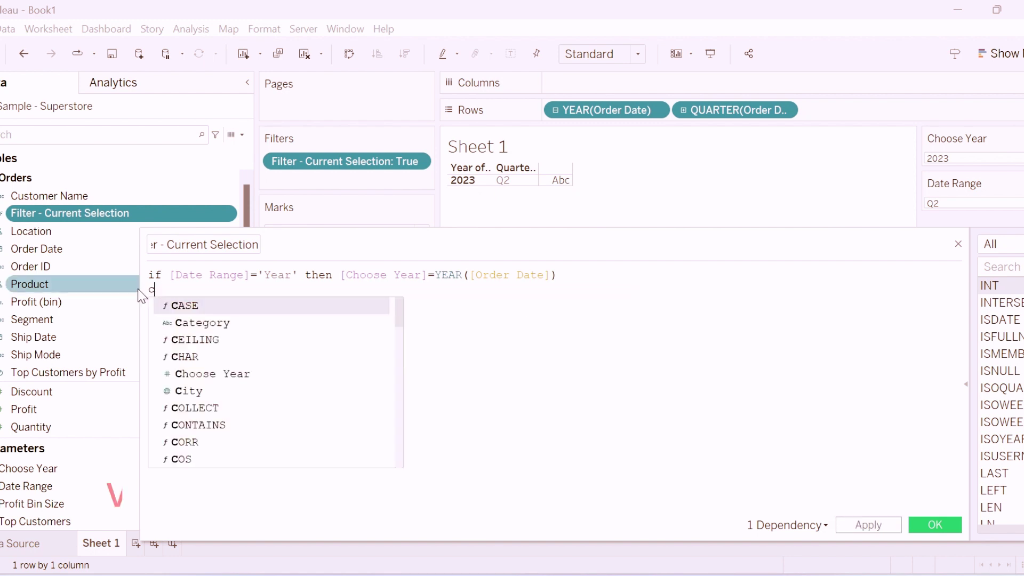
key("Escape")
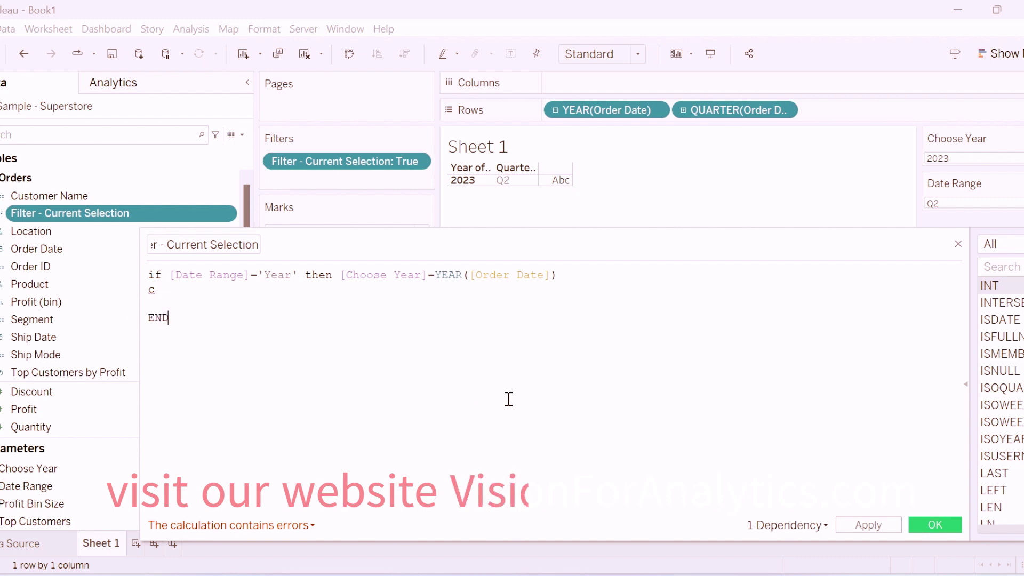
key("ctrl+z")
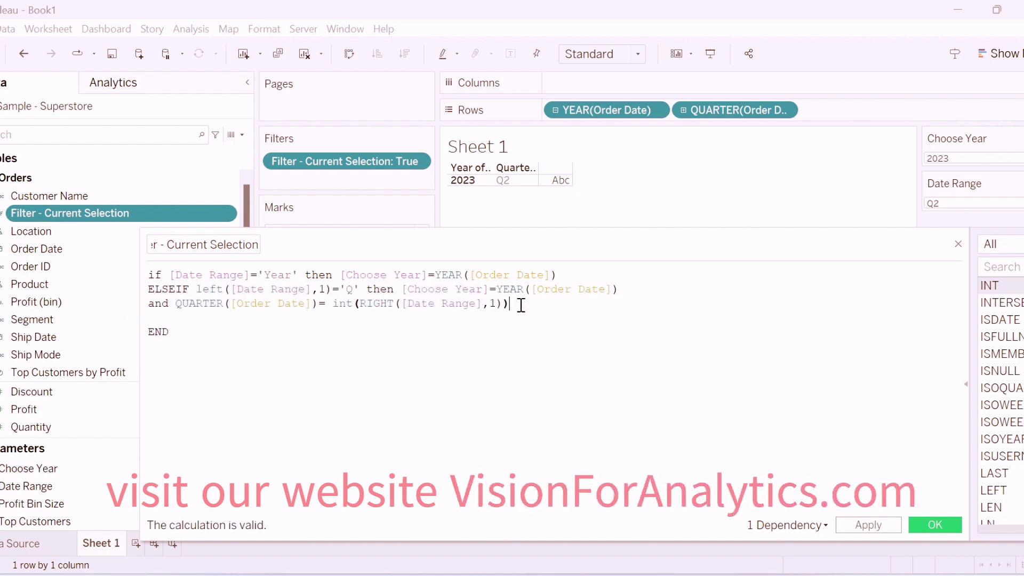
left_click(139, 289, "shift")
key("ctrl+c")
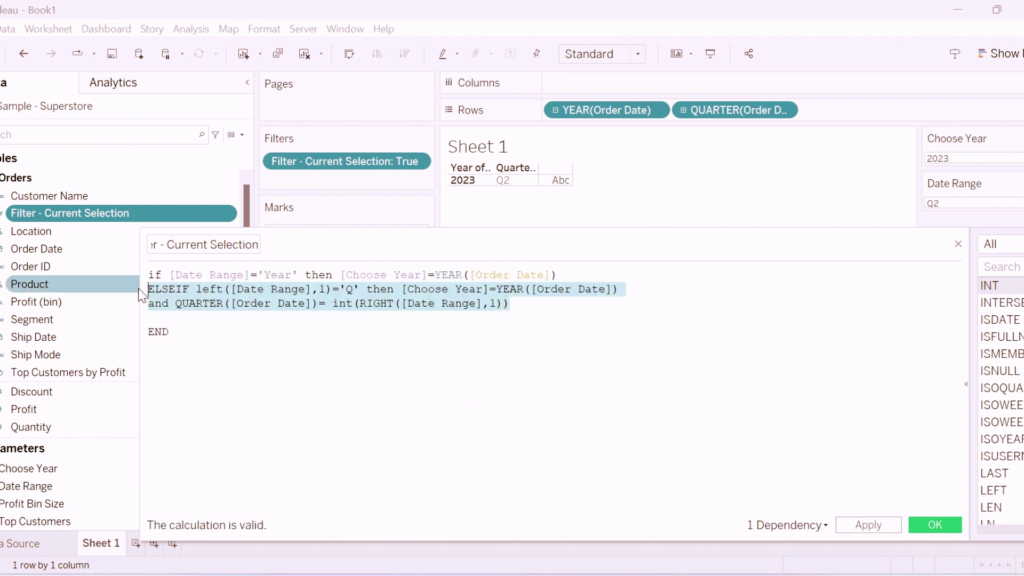
left_click(154, 318)
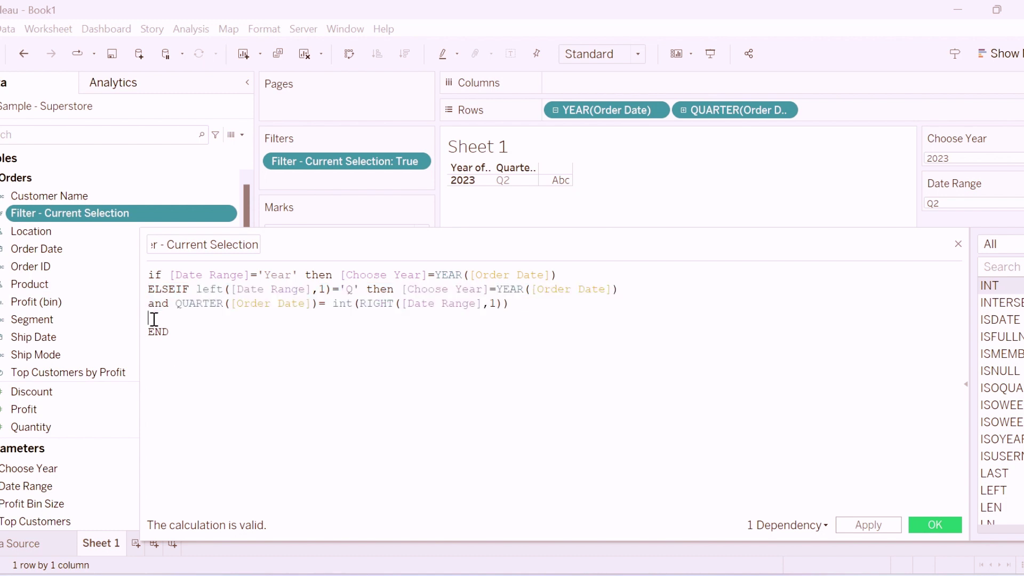
key("ctrl+v")
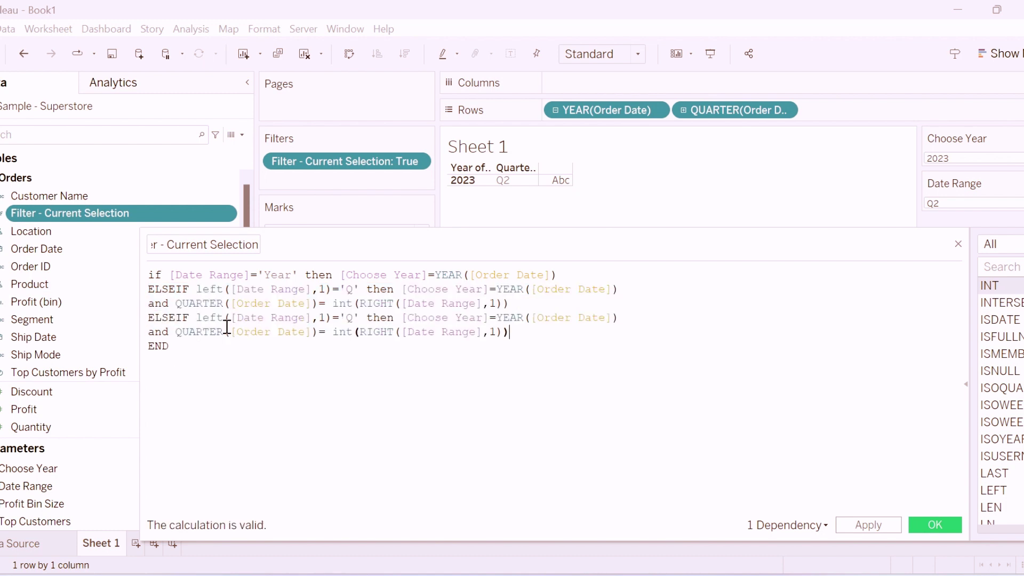
In the pasted branch, change 'Q' to 'M' and QUARTER to MONTH.
left_click(354, 319)
key("BackSpace")
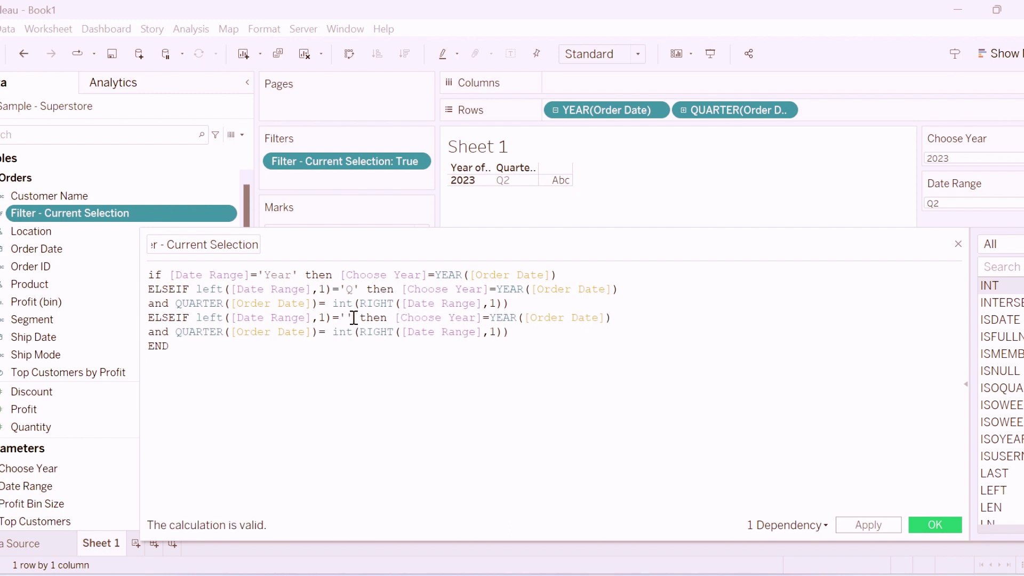
type("M")
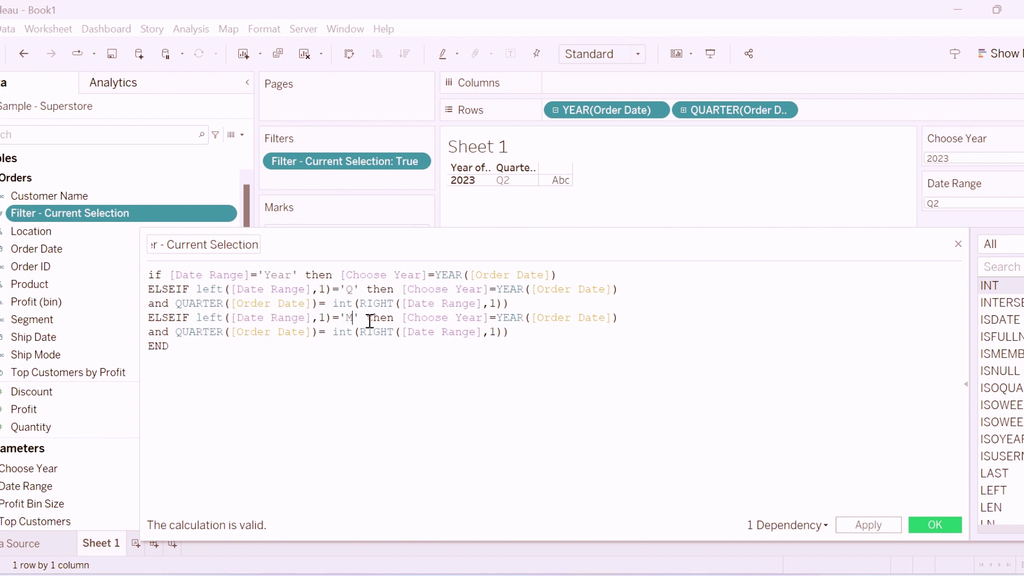
double_click(204, 334)
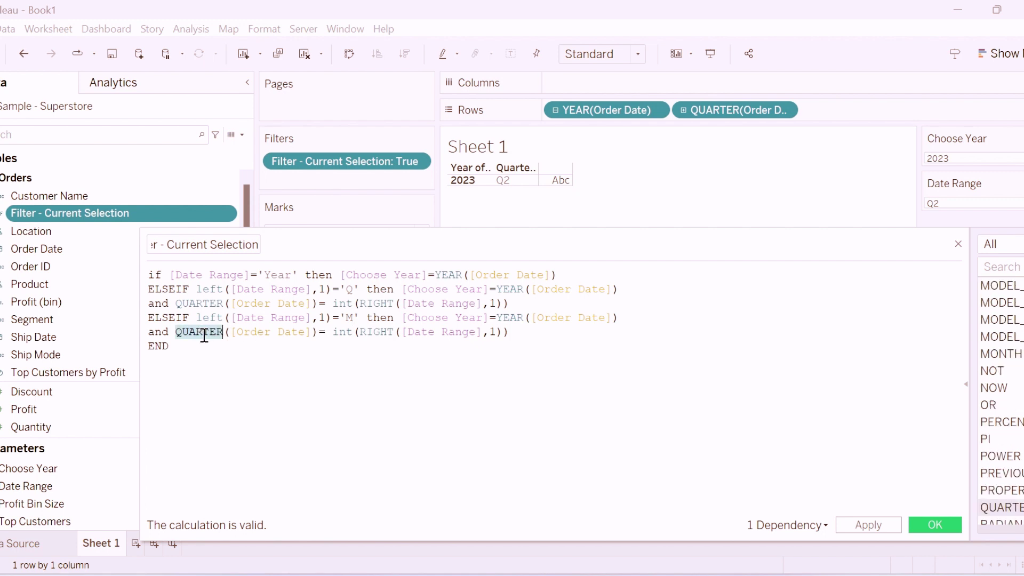
type("MONTH")
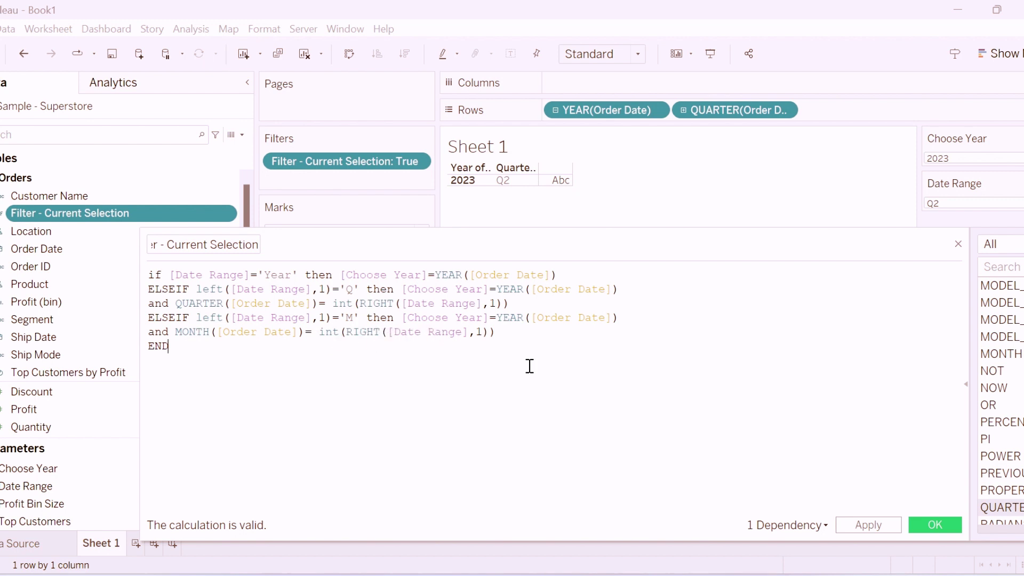
Save the calculation, try Date Range Jan, and drill the rows down from quarter to month.
left_click(939, 522)
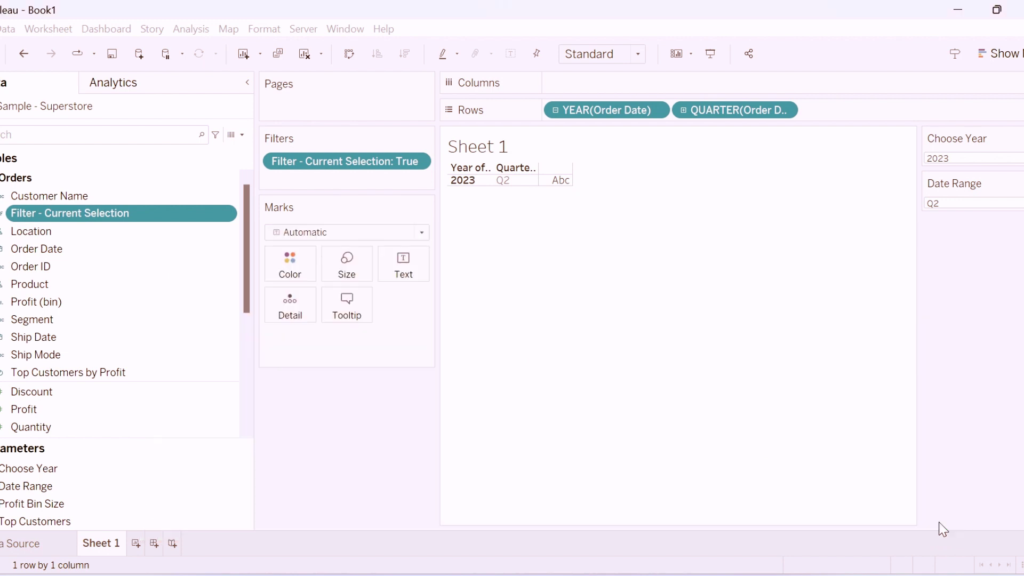
left_click(953, 207)
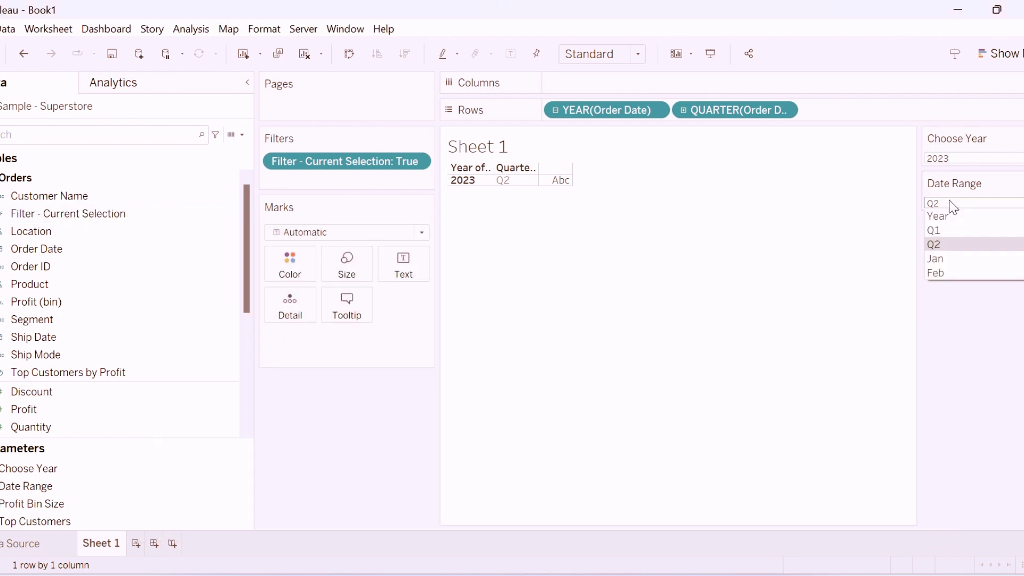
left_click(940, 245)
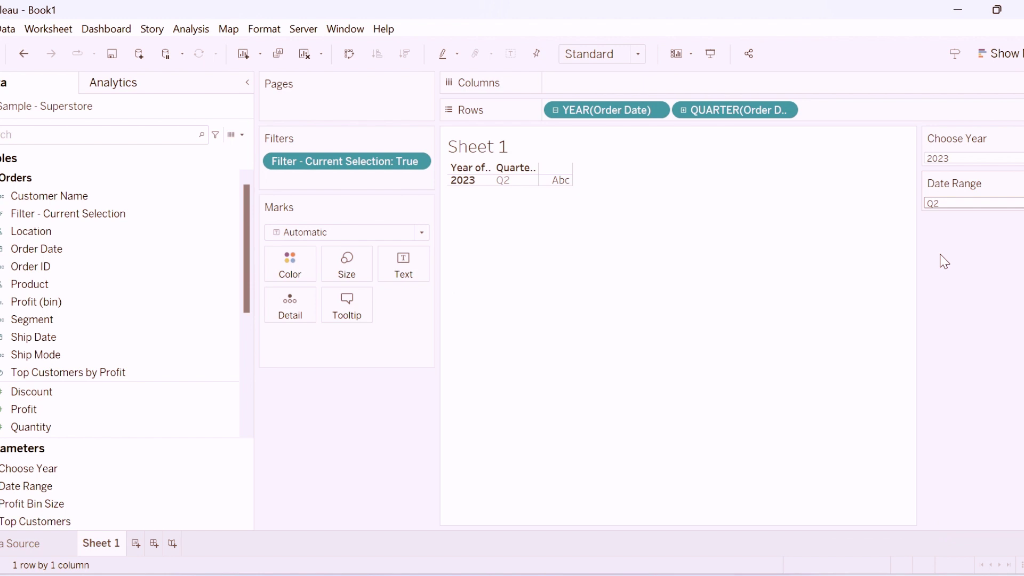
left_click(683, 110)
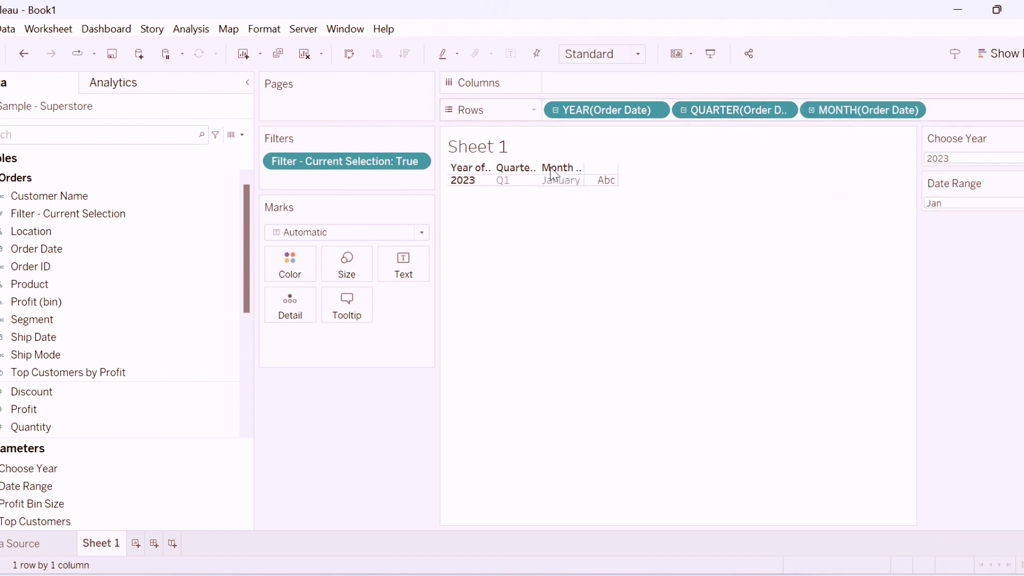
left_click(954, 208)
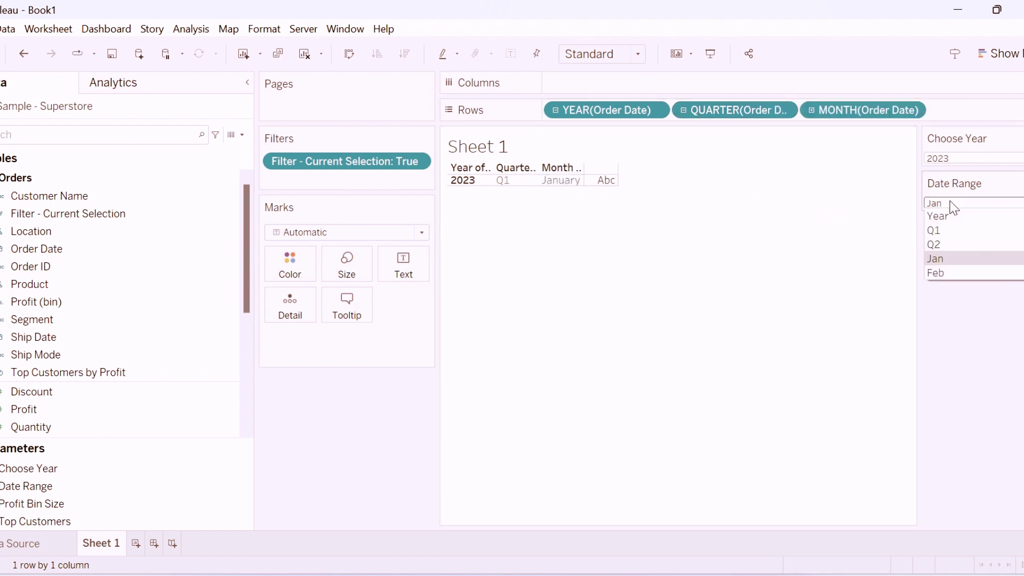
left_click(940, 279)
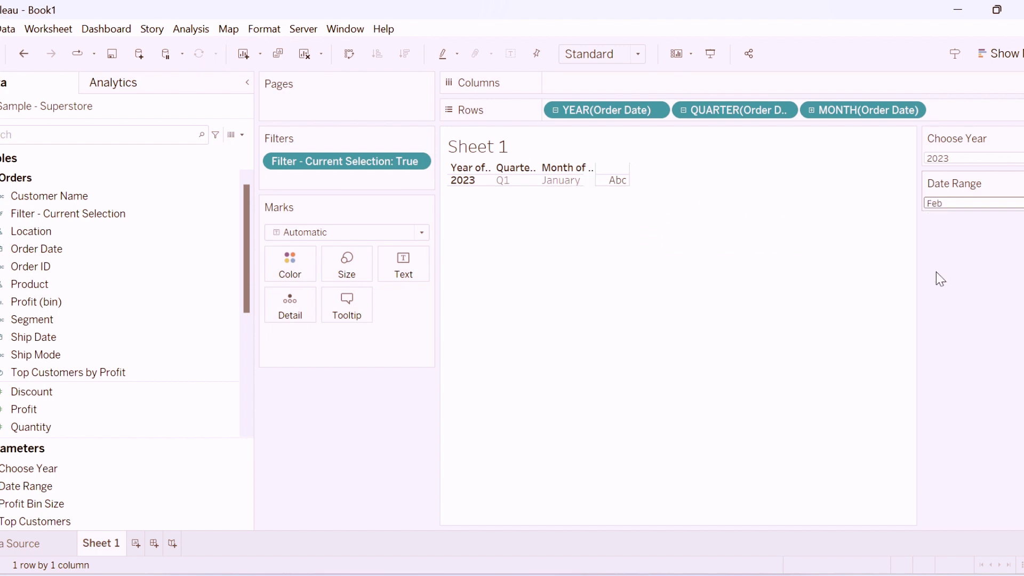
Set Date Range to Q1, then Q2, and Choose Year to 2021.
left_click(967, 205)
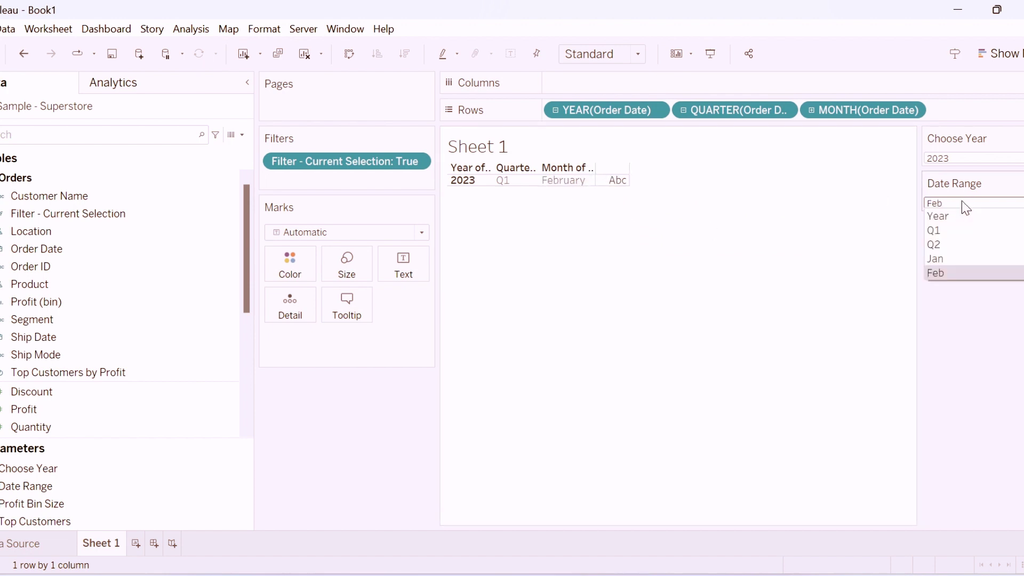
left_click(947, 231)
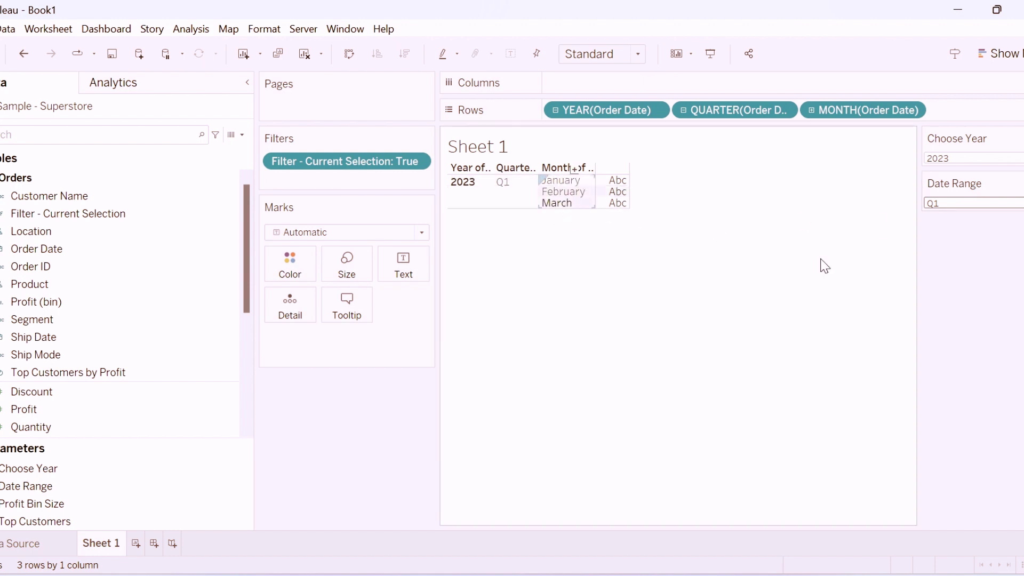
left_click(983, 203)
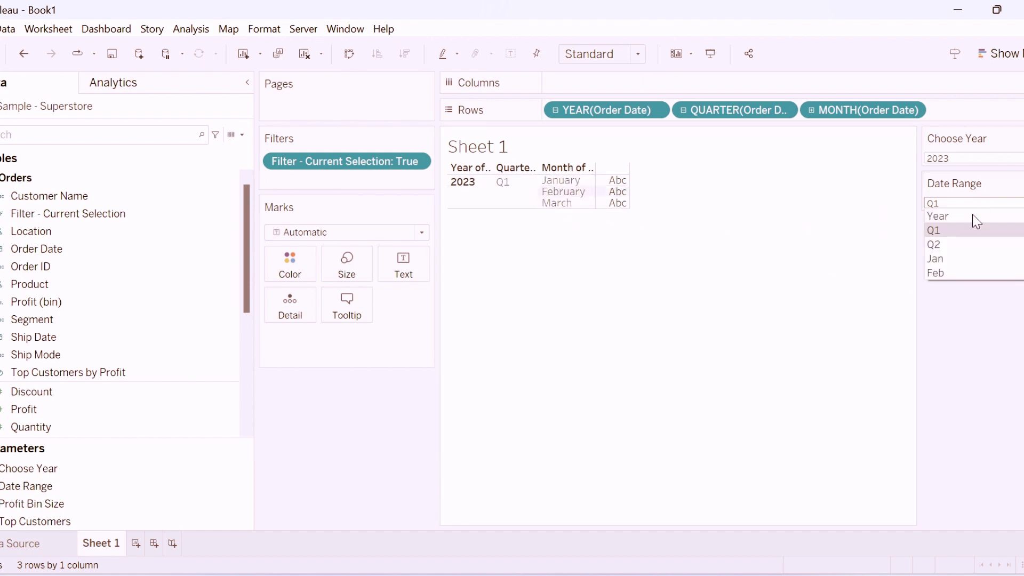
left_click(954, 245)
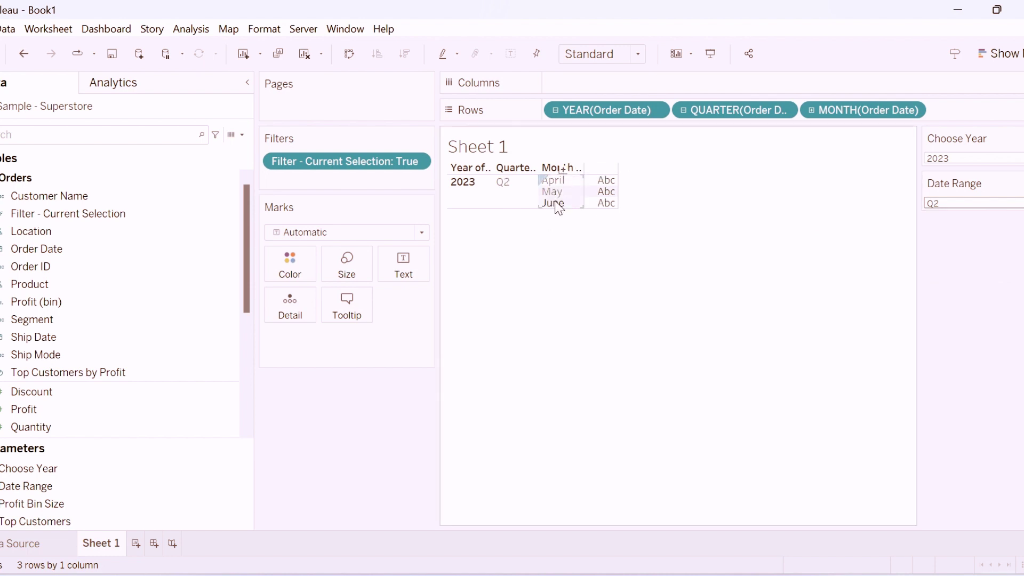
left_click(936, 158)
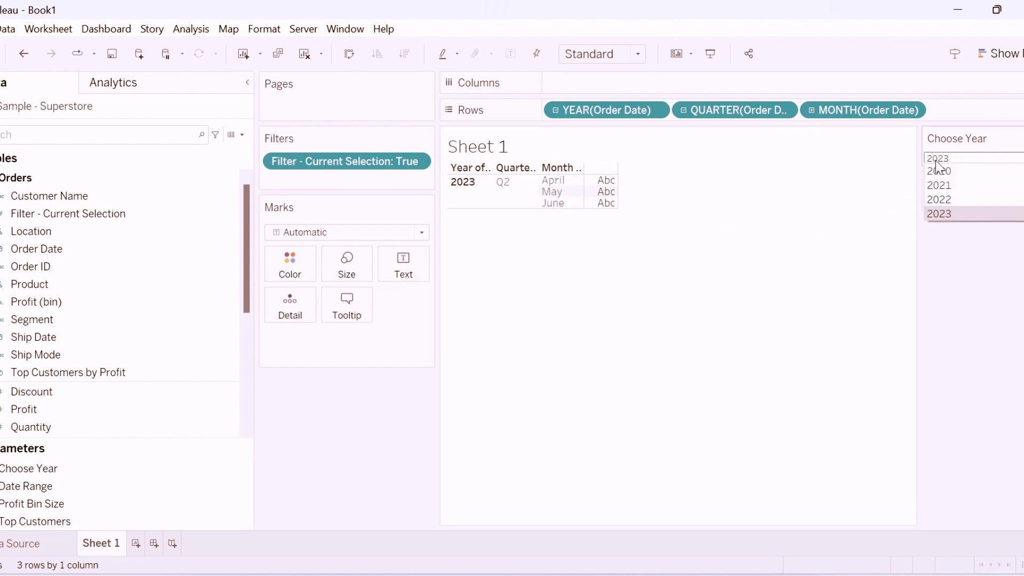
left_click(938, 185)
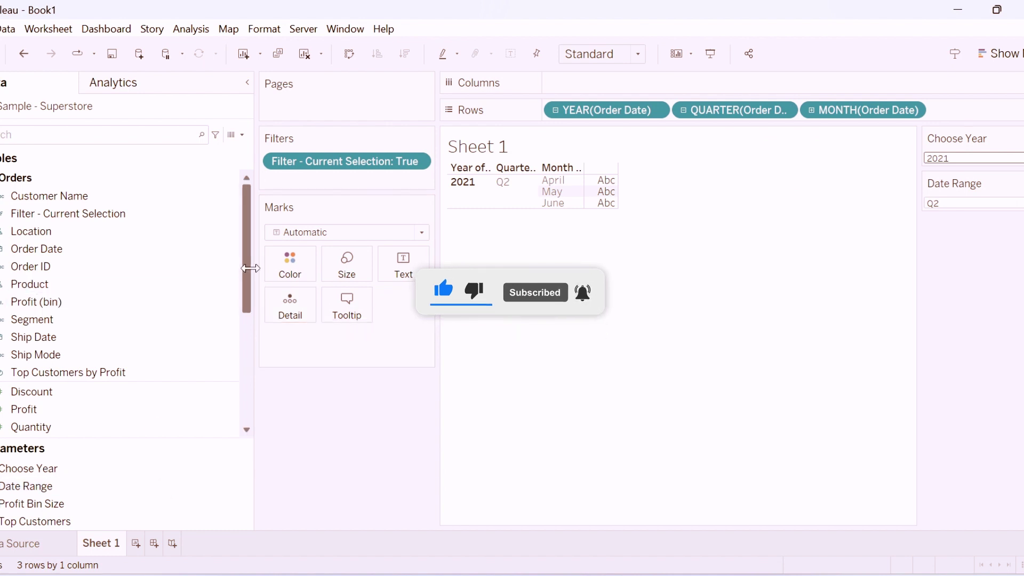
Duplicate the Filter - Current Selection field.
left_click(77, 213)
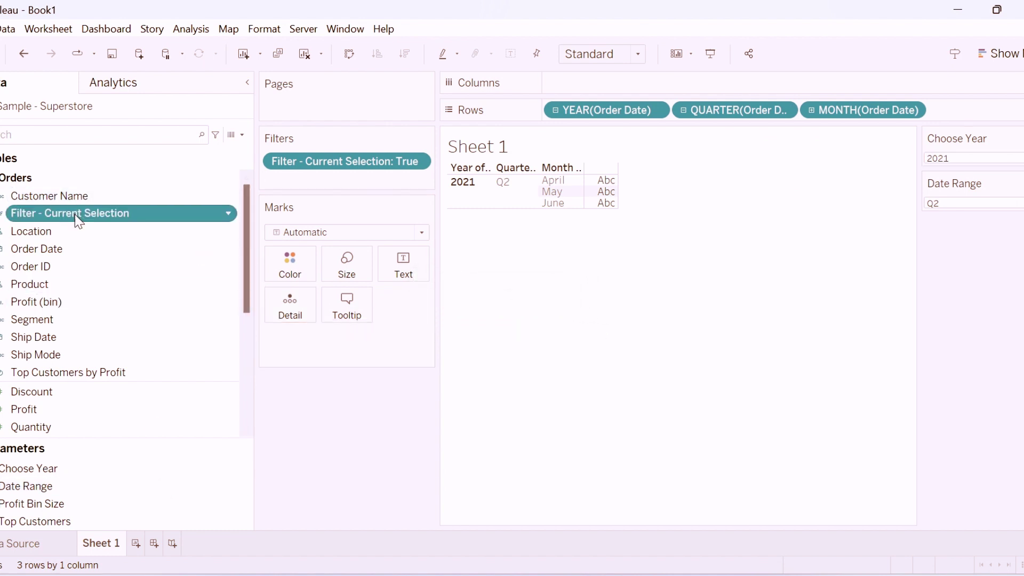
right_click(79, 220)
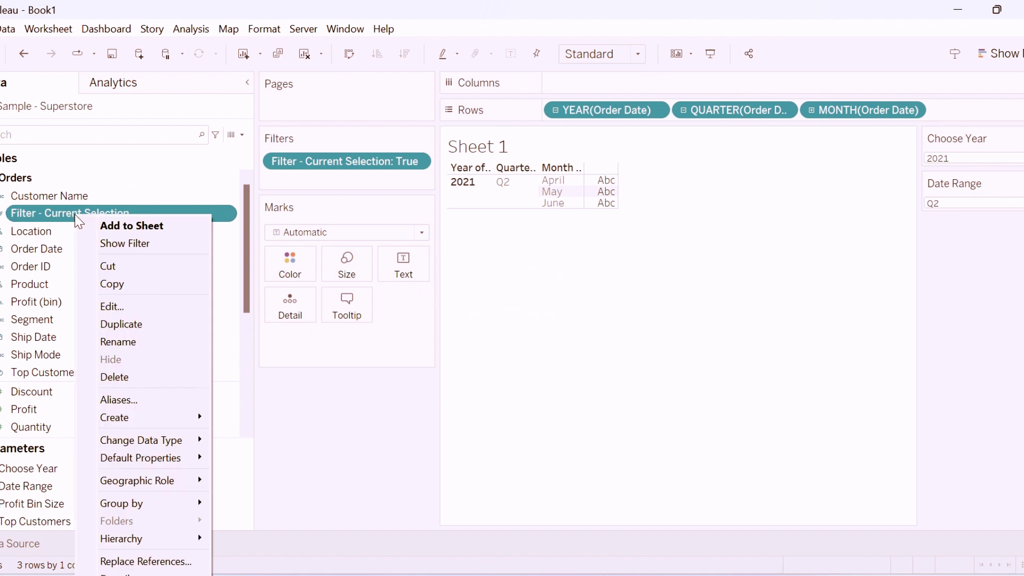
left_click(146, 325)
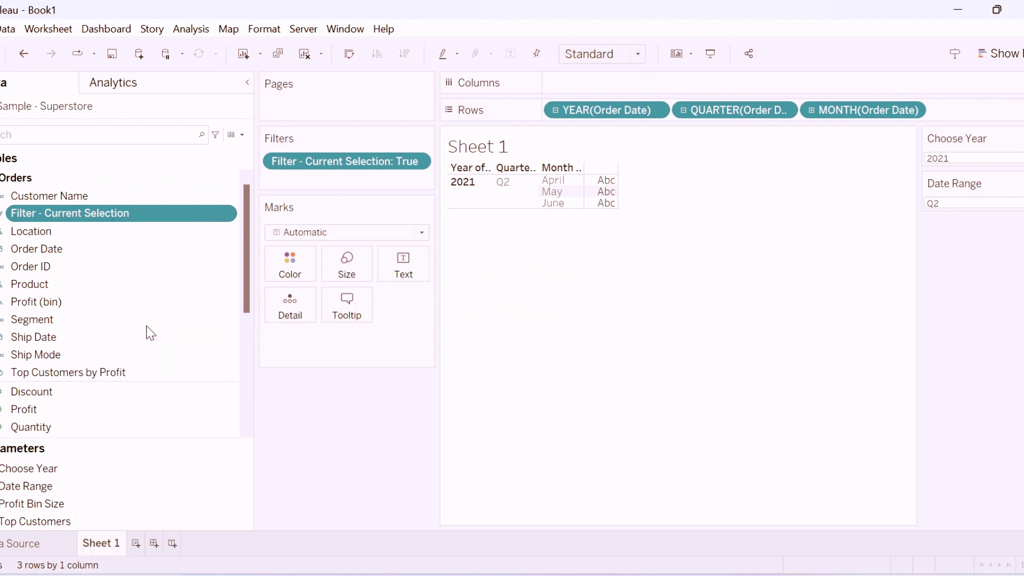
Duplicate Sheet 1 and name the copy 'Prev Period'.
right_click(118, 555)
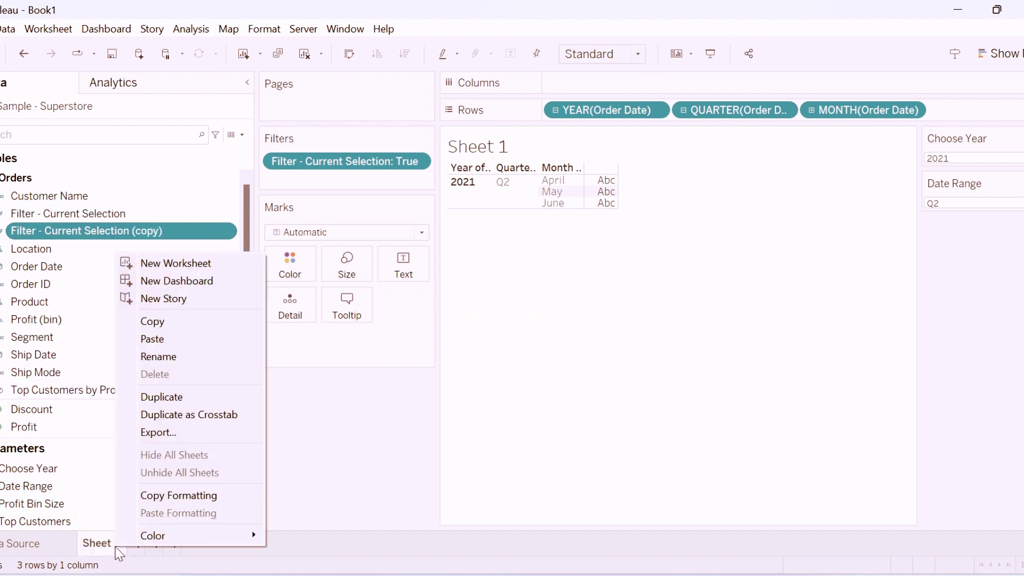
left_click(177, 398)
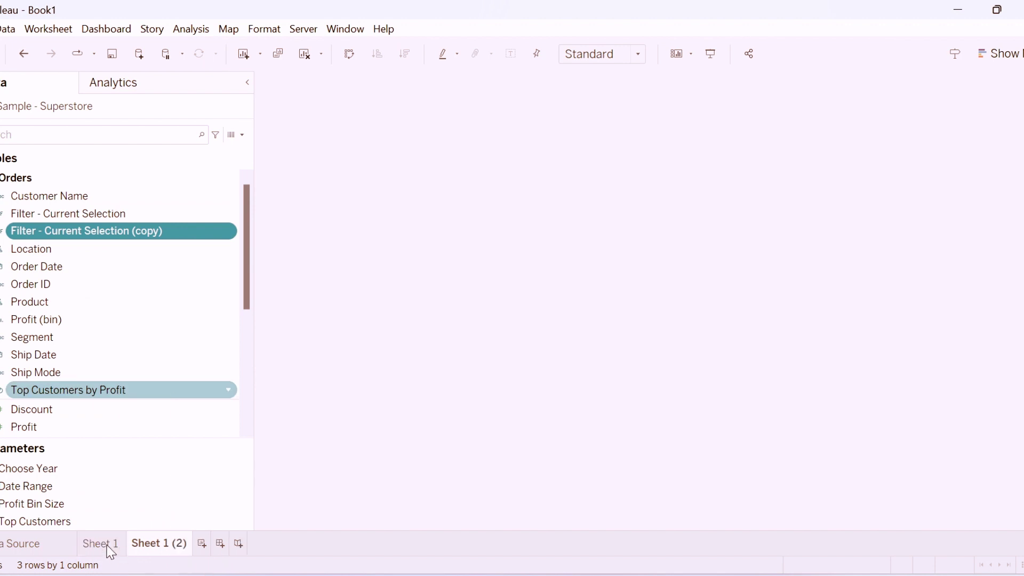
double_click(157, 544)
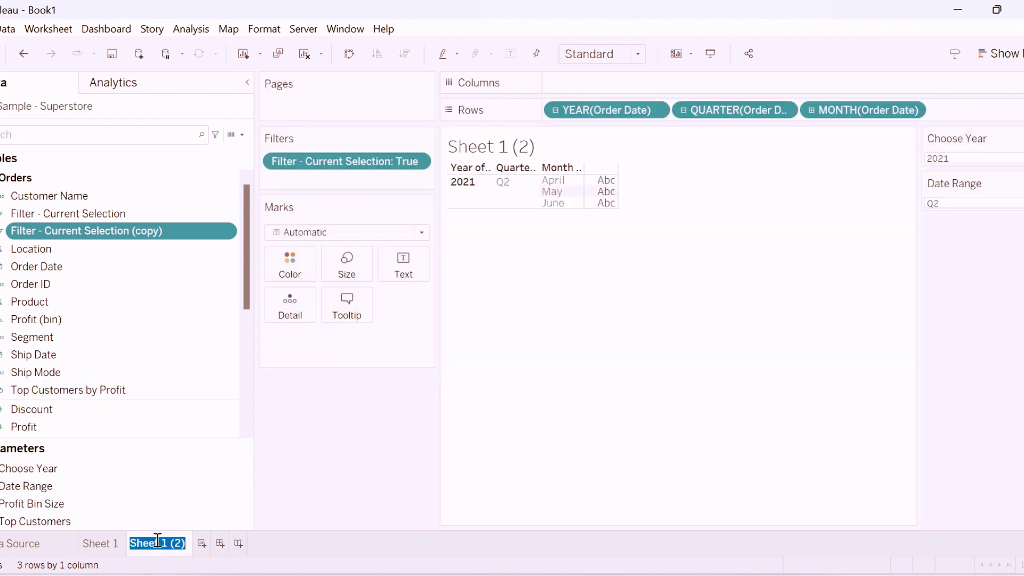
type("Prev Period")
key("Return")
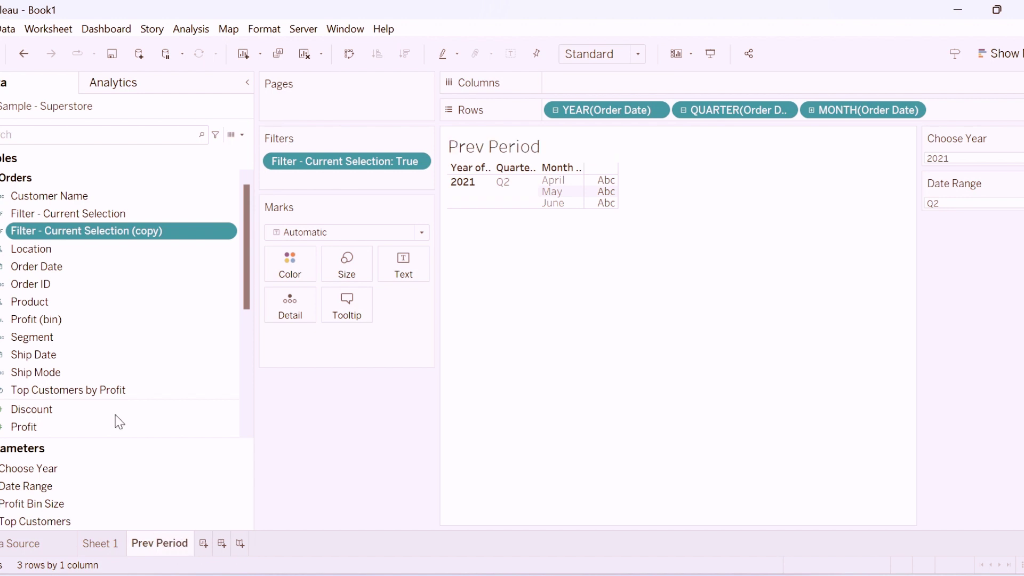
Open the copied calculation and rename it 'Filter - Previous Selection'.
right_click(112, 225)
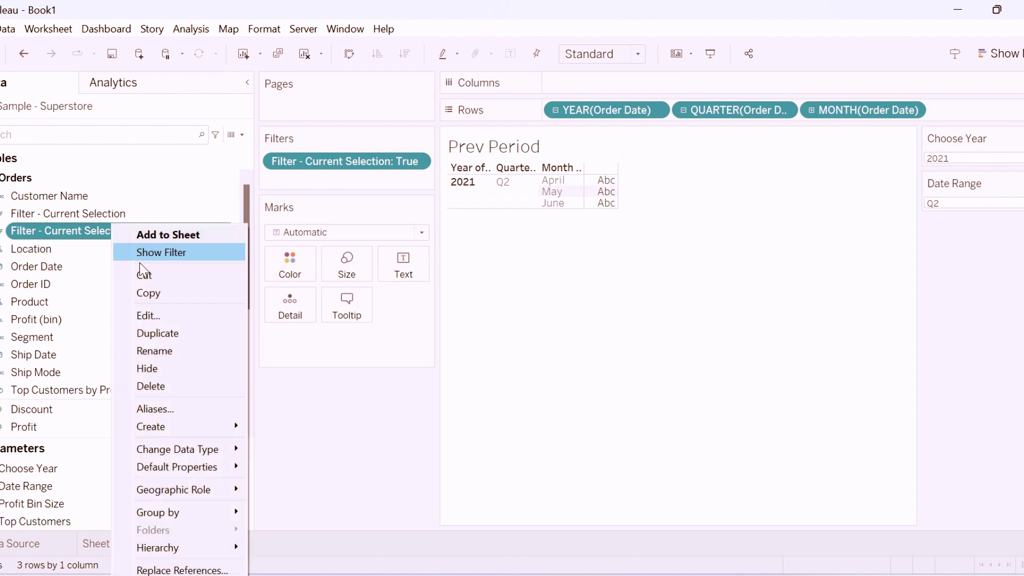
left_click(155, 313)
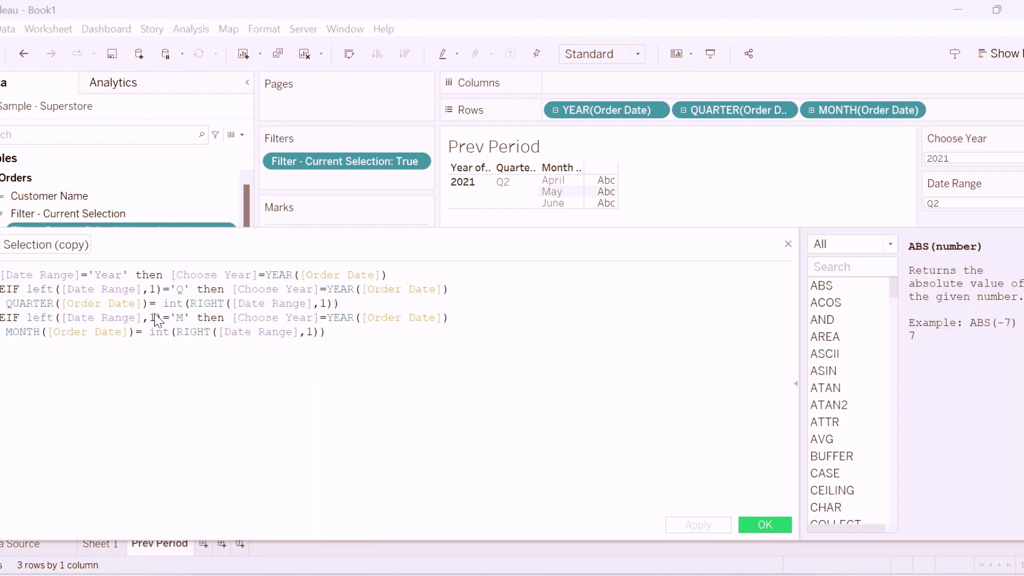
left_click_drag(338, 248, 508, 313)
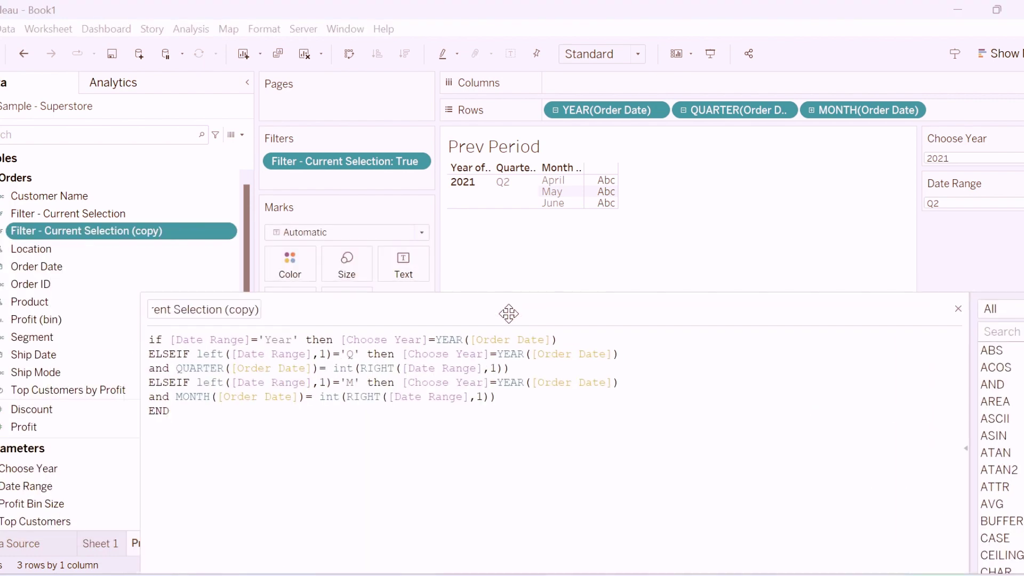
double_click(160, 309)
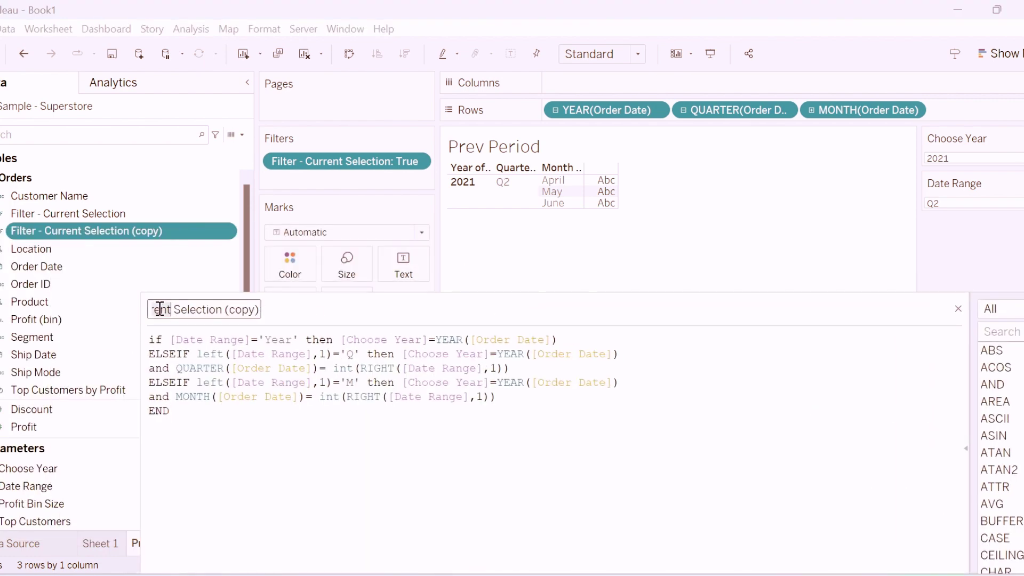
type("Previous")
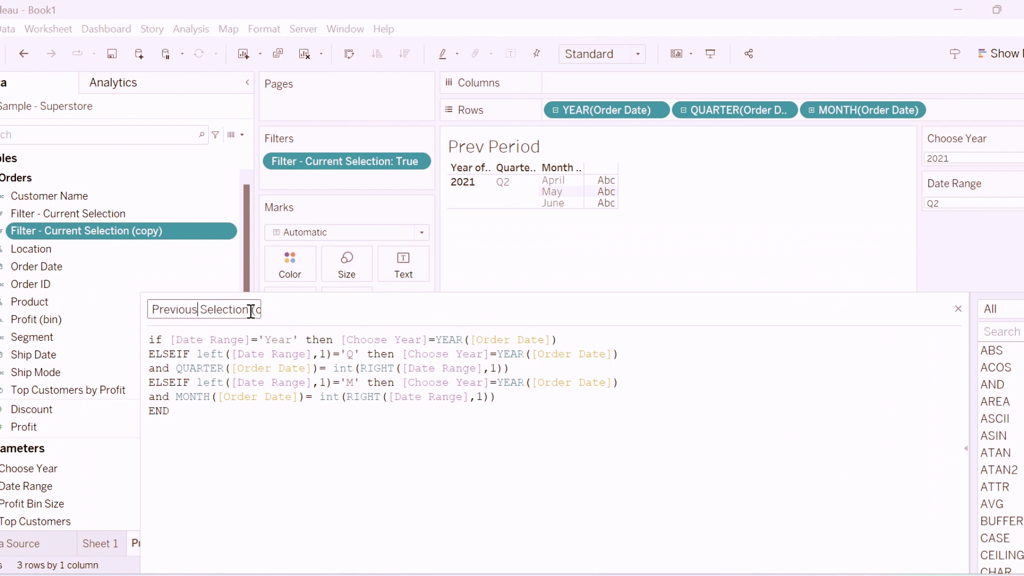
left_click_drag(250, 311, 538, 318)
key("BackSpace")
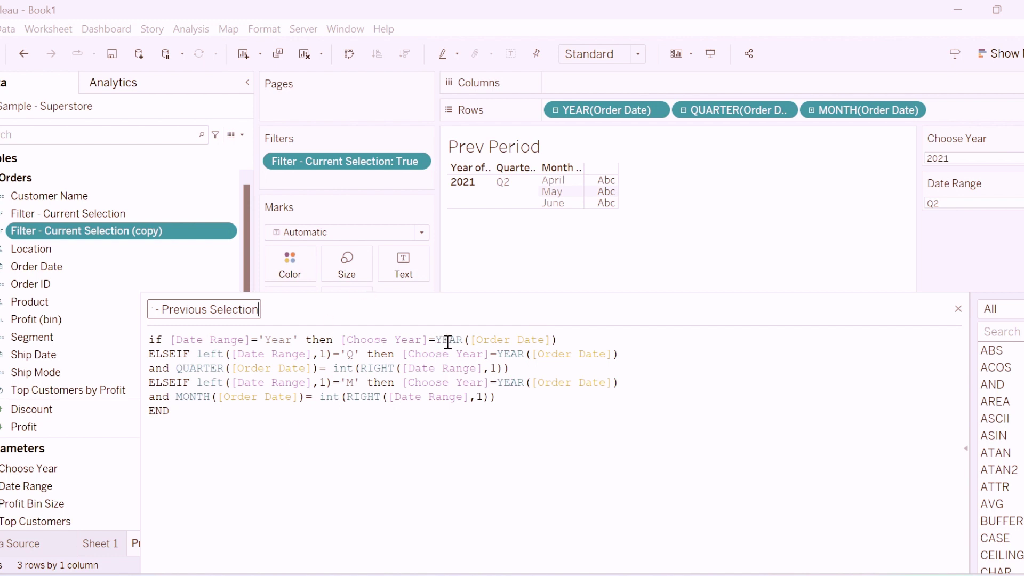
Append -1 to [Choose Year] in all three branches and save the calculation.
left_click(427, 341)
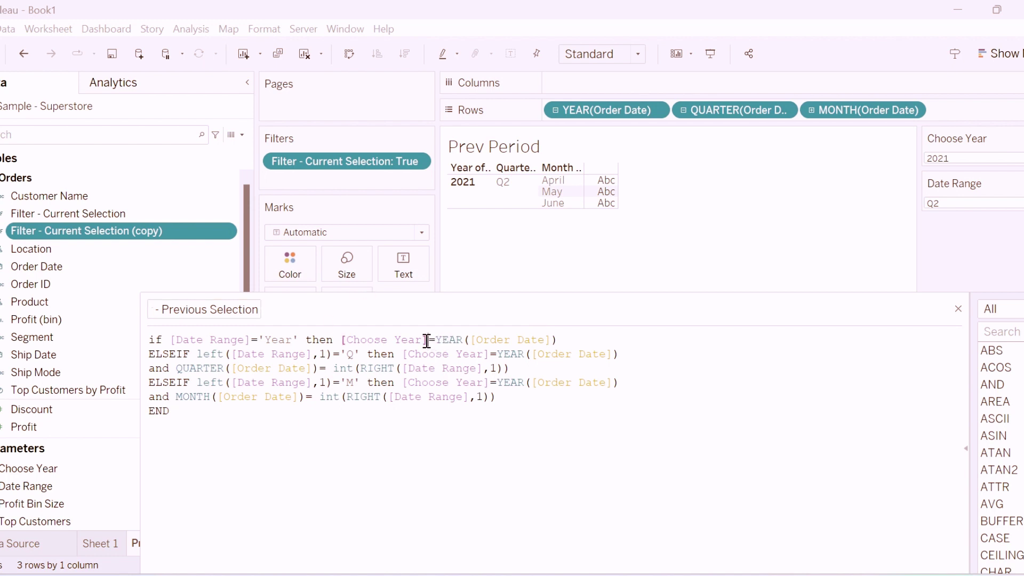
type("-1")
left_click(489, 355)
type("-1")
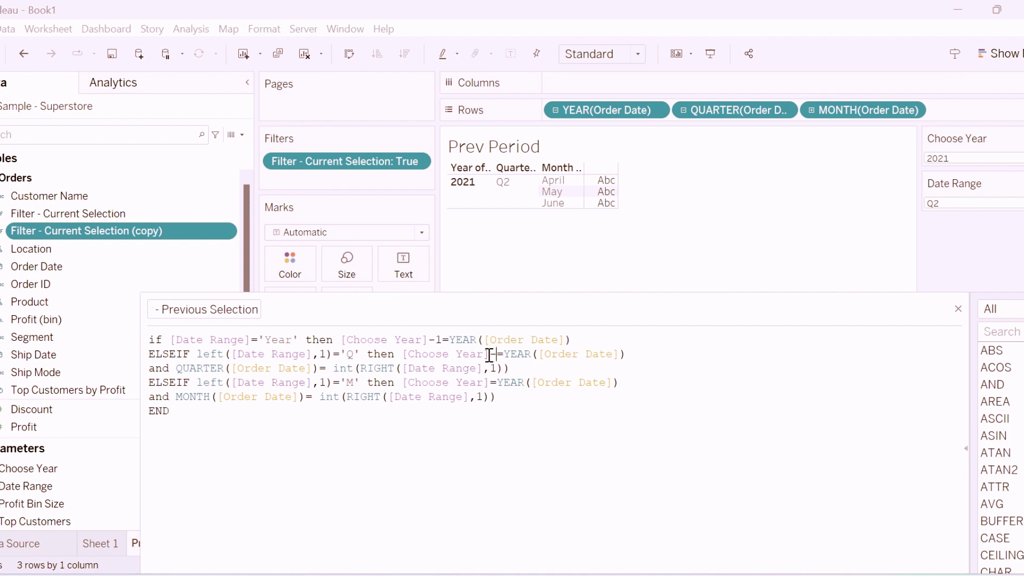
left_click(490, 383)
type("-1")
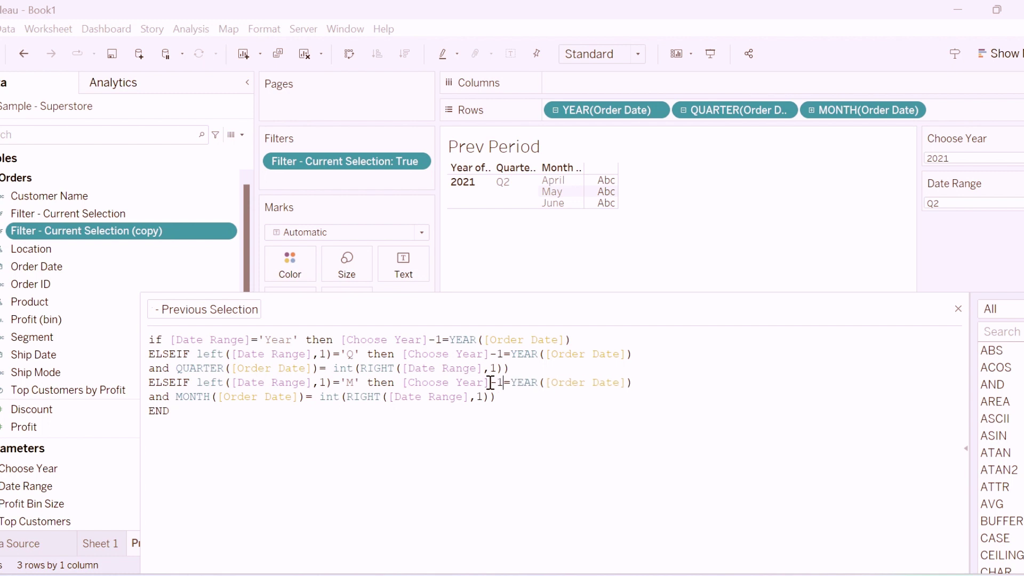
left_click_drag(595, 308, 475, 241)
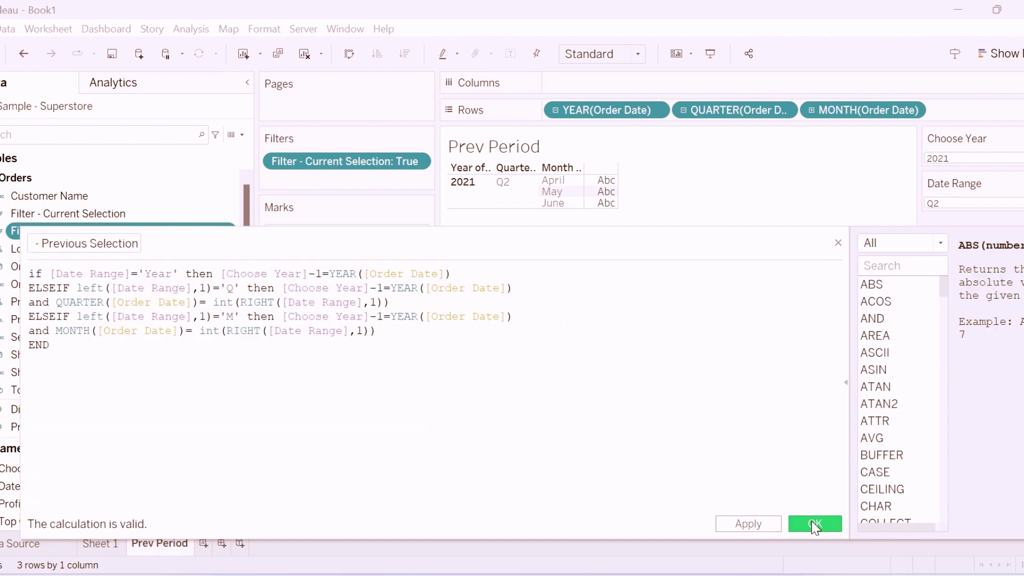
left_click(815, 524)
Replace Prev Period's current-selection filter with Filter - Previous Selection = True, then return to Sheet 1.
left_click_drag(324, 162, 337, 390)
left_click(61, 232)
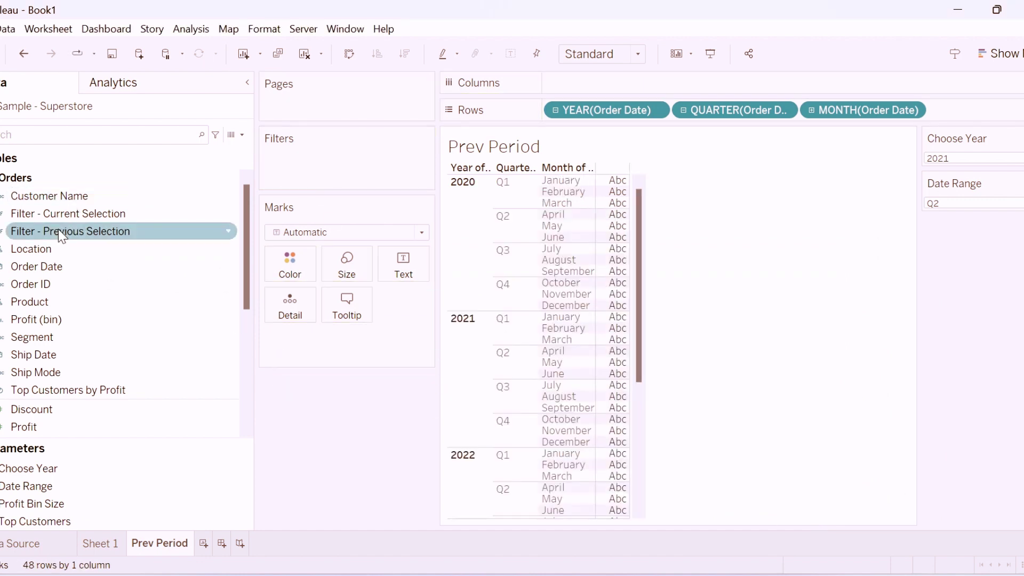
left_click_drag(61, 237, 268, 185)
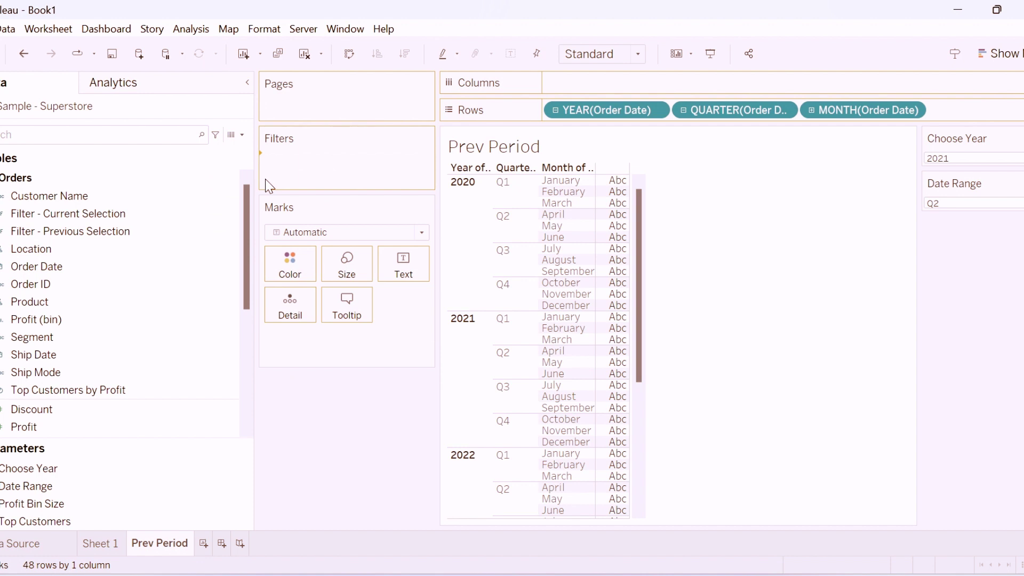
left_click_drag(333, 221, 307, 230)
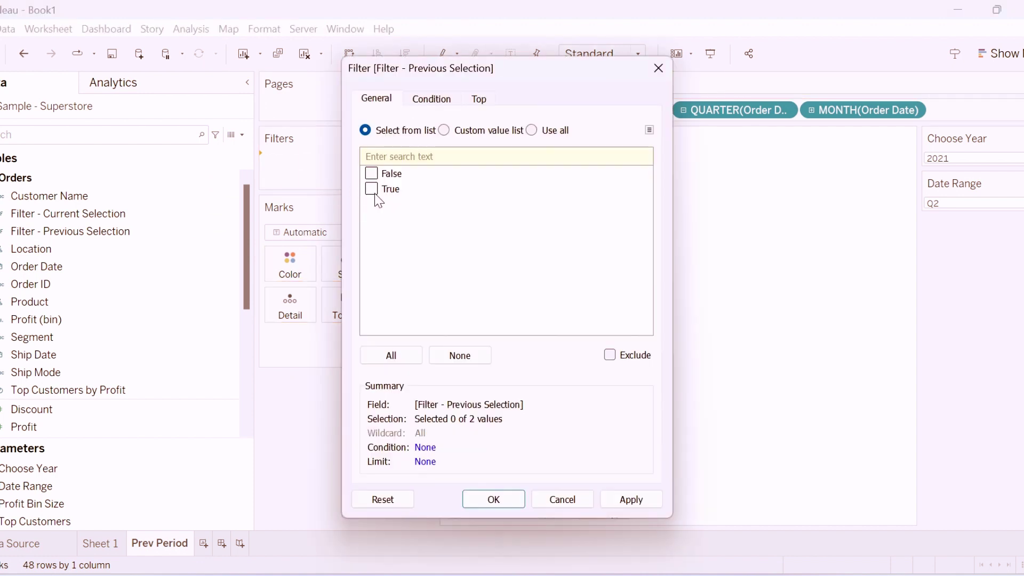
left_click(493, 499)
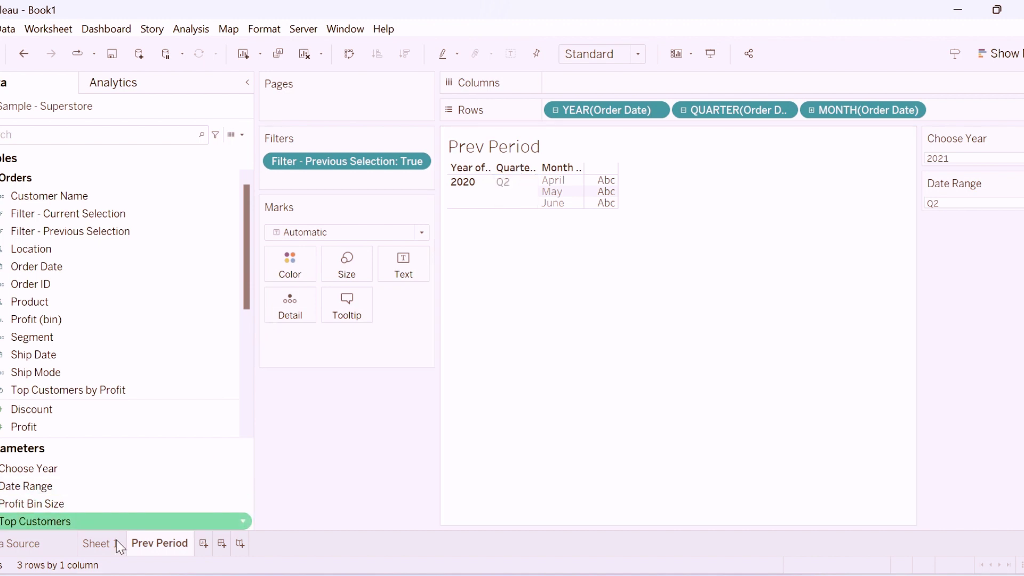
left_click(109, 554)
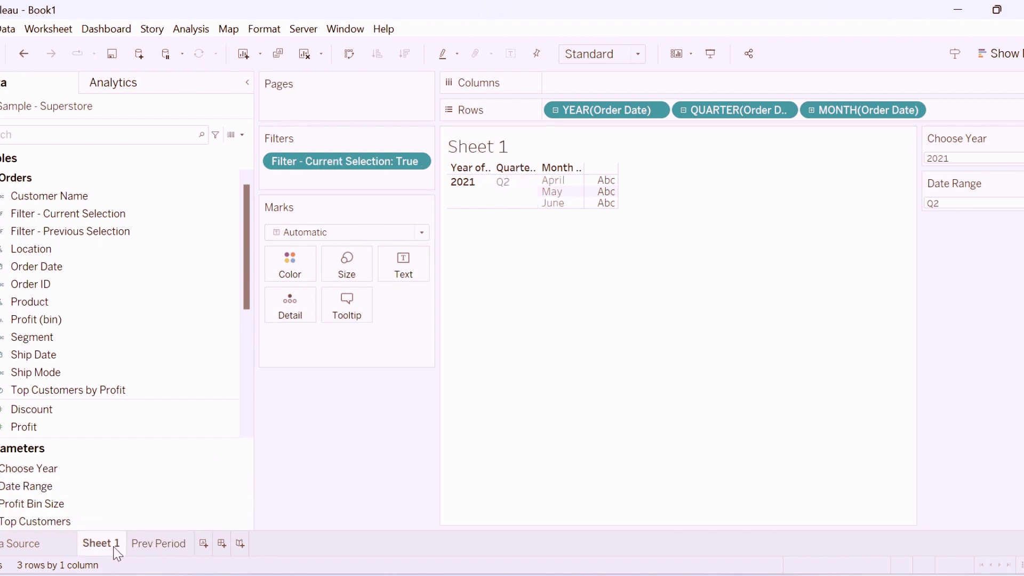
Rename Sheet 1 to 'Curr Period'.
double_click(114, 546)
type("Curr Period")
key("Return")
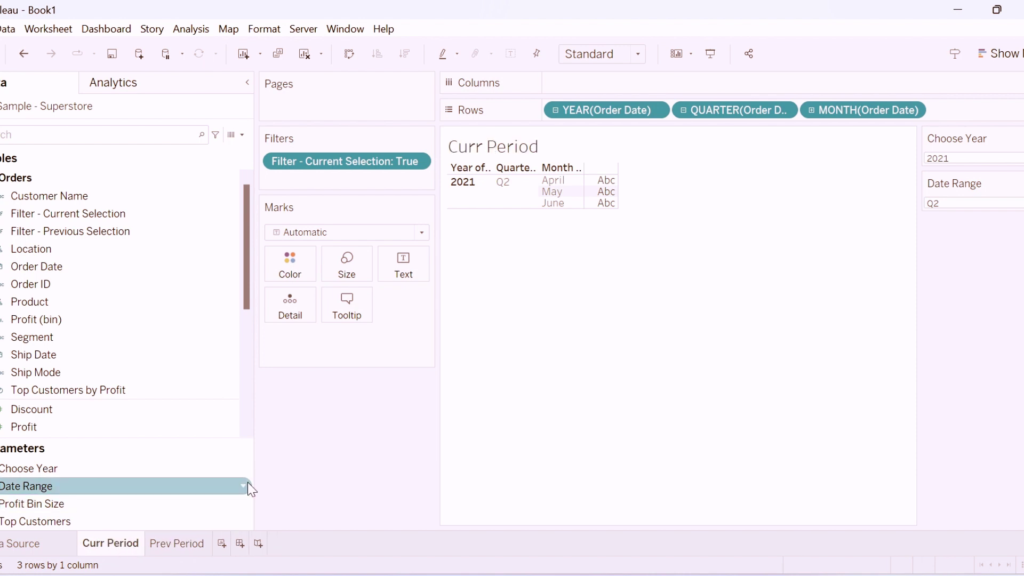
Create a new dashboard with Curr Period and Prev Period placed side by side.
left_click(239, 543)
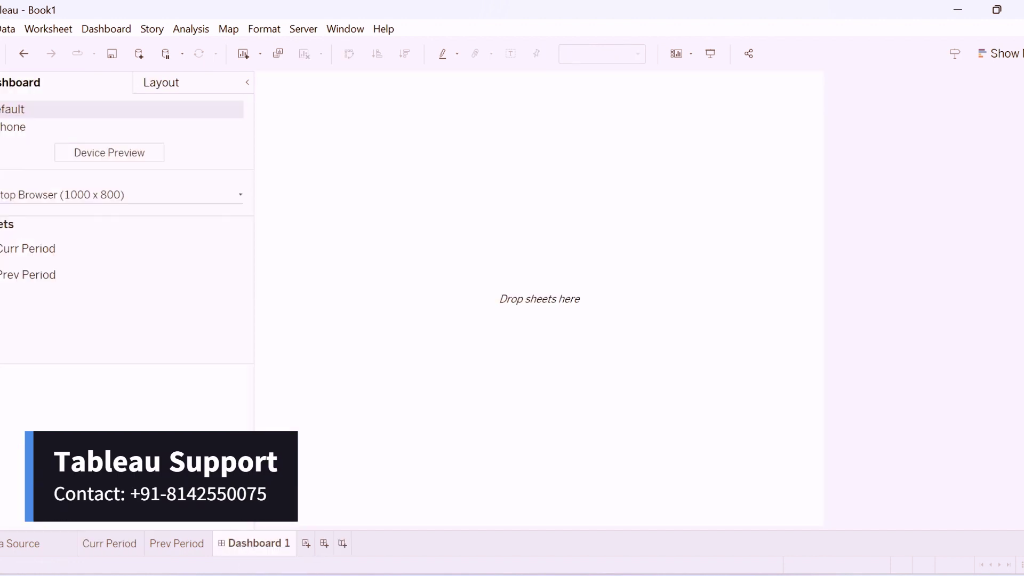
double_click(20, 247)
key("ctrl+z")
mouse_move(158, 240)
left_mouse_down()
mouse_move(263, 238)
mouse_move(160, 259)
left_mouse_up()
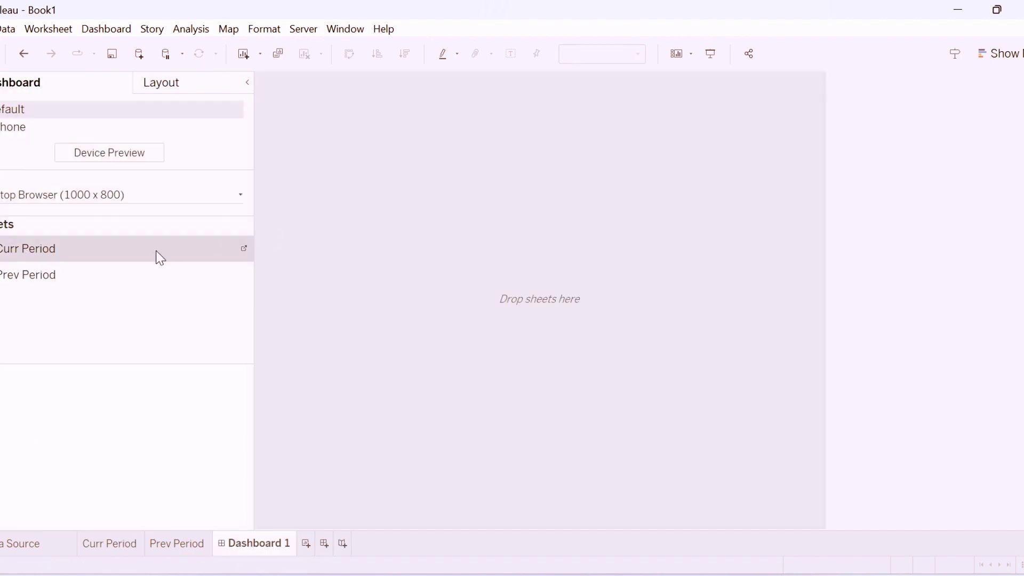
double_click(51, 275)
key("ctrl+z")
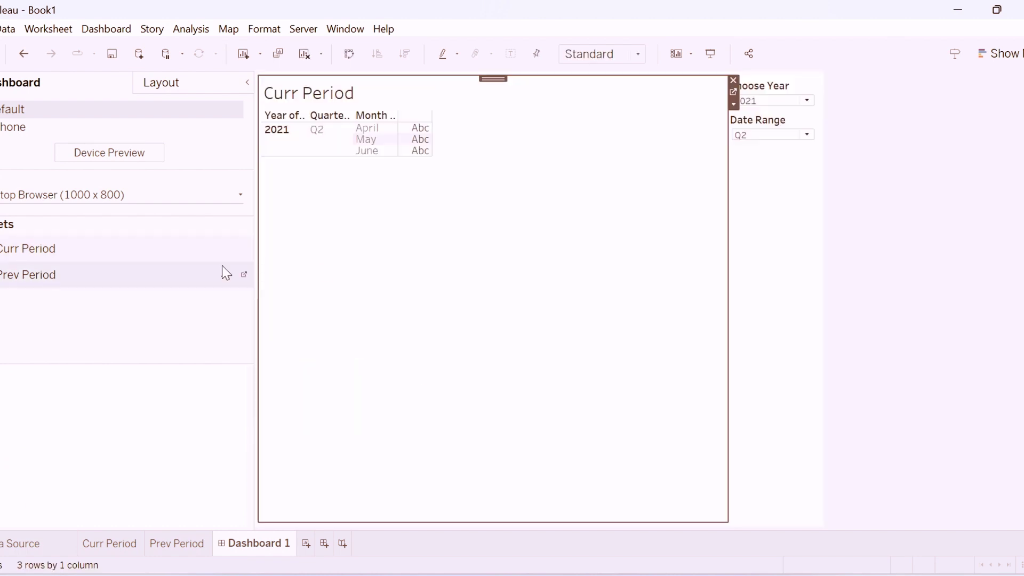
mouse_move(222, 273)
left_mouse_down()
mouse_move(373, 281)
mouse_move(565, 258)
mouse_move(535, 296)
left_mouse_up()
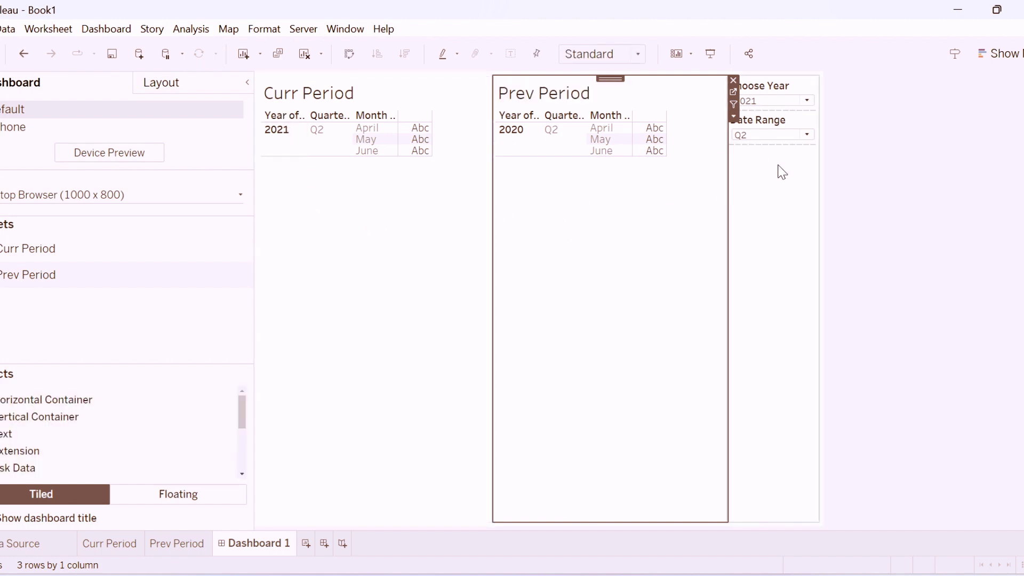
Set Choose Year to 2023 on the dashboard, then go to the Prev Period sheet.
left_click(773, 101)
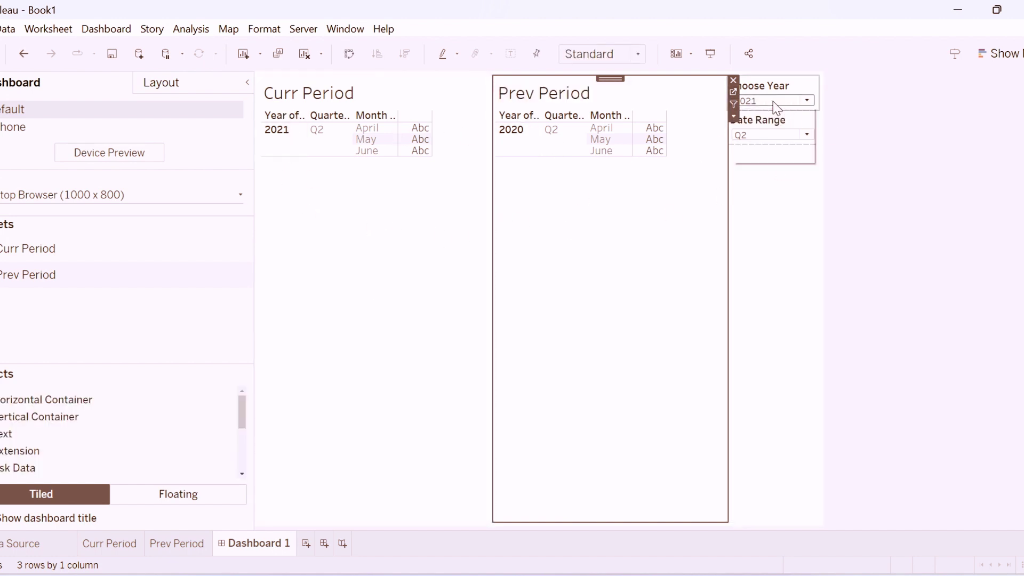
left_click(763, 156)
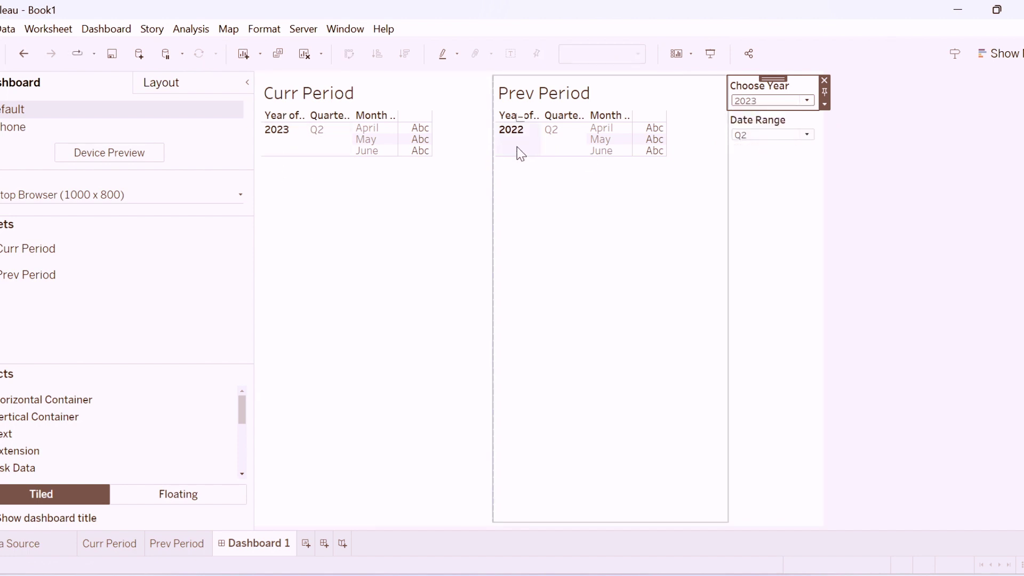
left_click(178, 542)
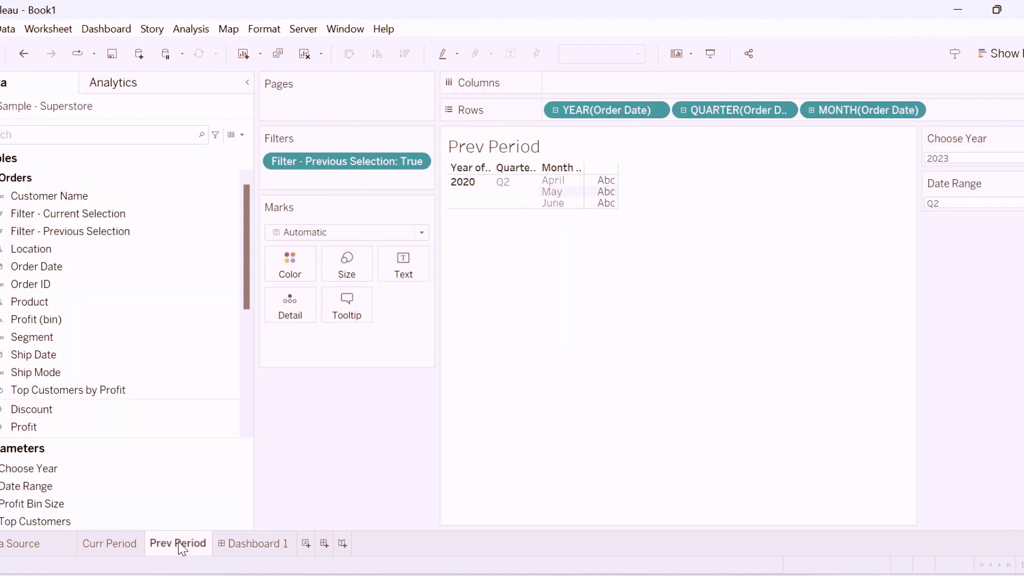
Create calculated field 'Sales Current Period' as SUM(IF [Filter - Current Selection] THEN [Sales] END).
left_click(241, 135)
left_click(210, 152)
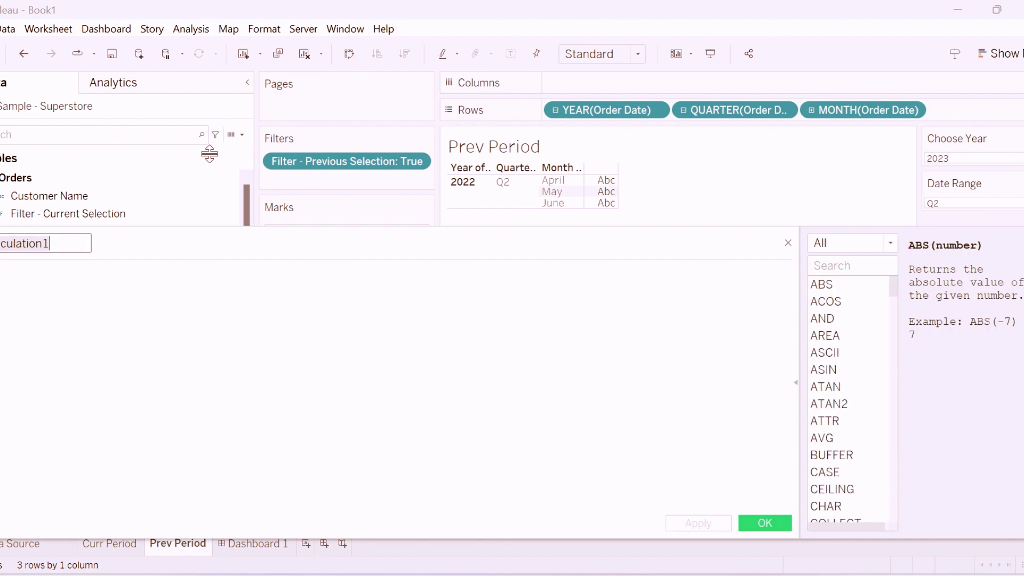
key("BackSpace")
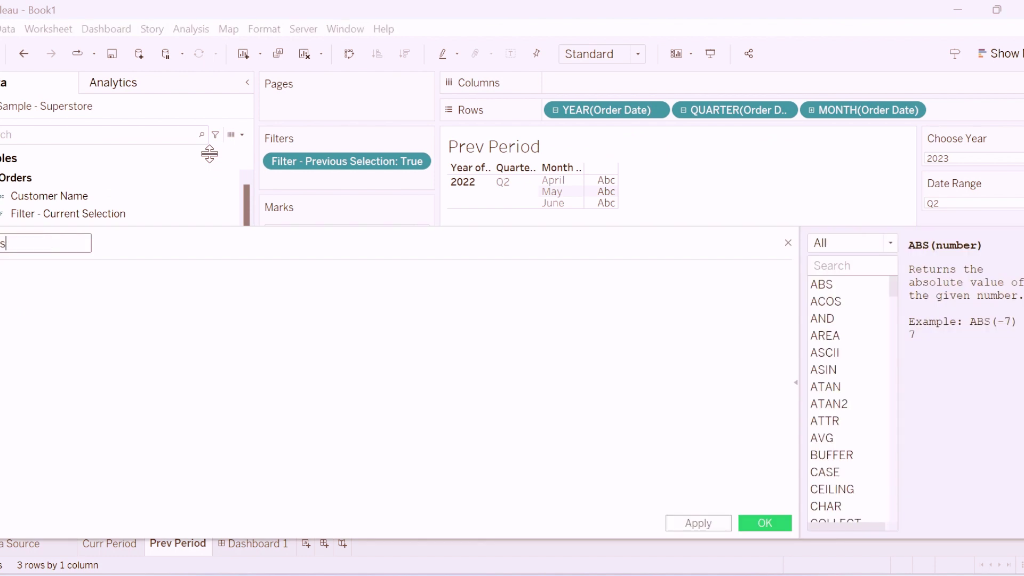
type("es Current PeriodFil")
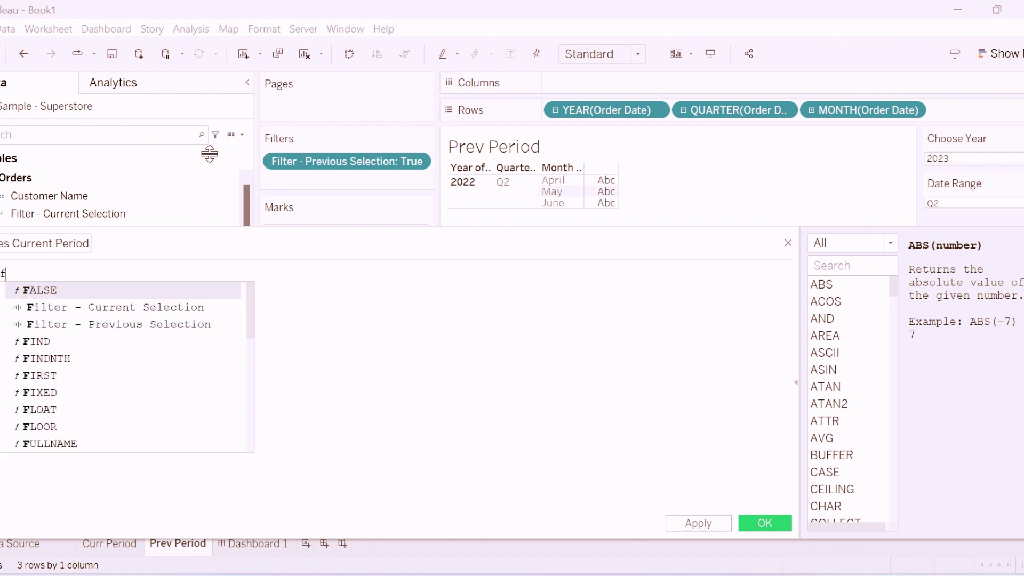
key("Return")
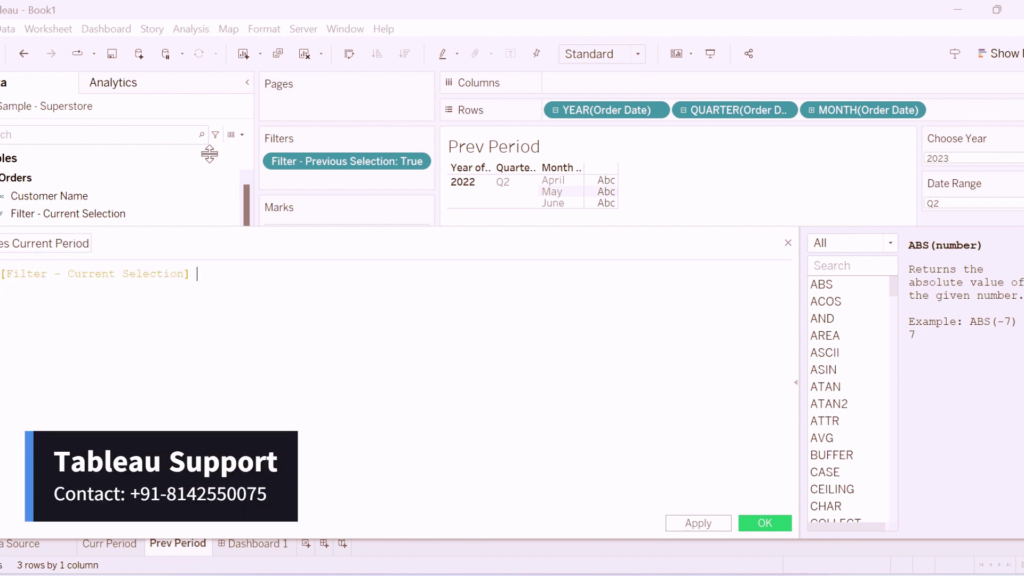
type("then sales")
key("Return")
type("en")
key("Return")
type(")")
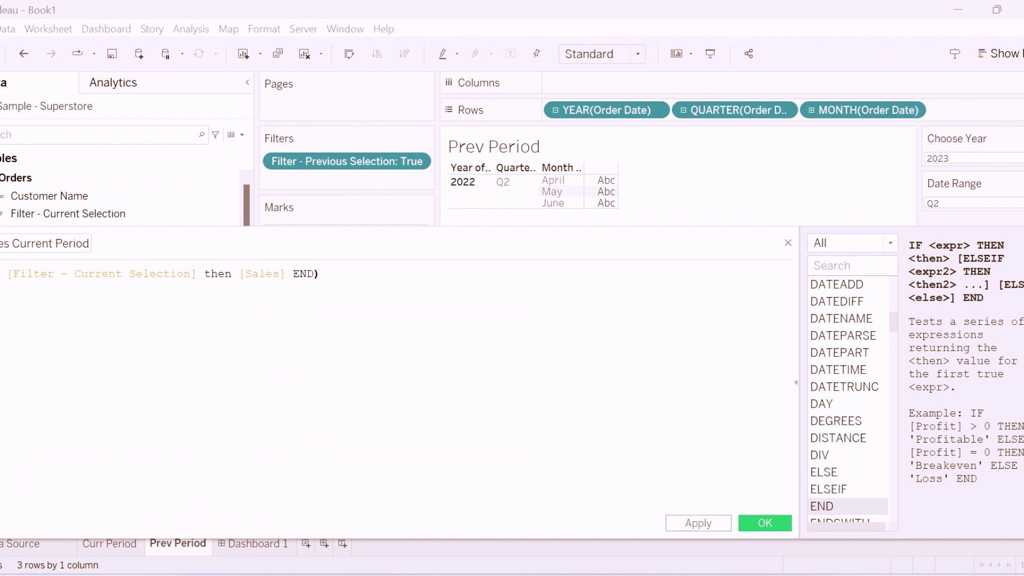
type("sum")
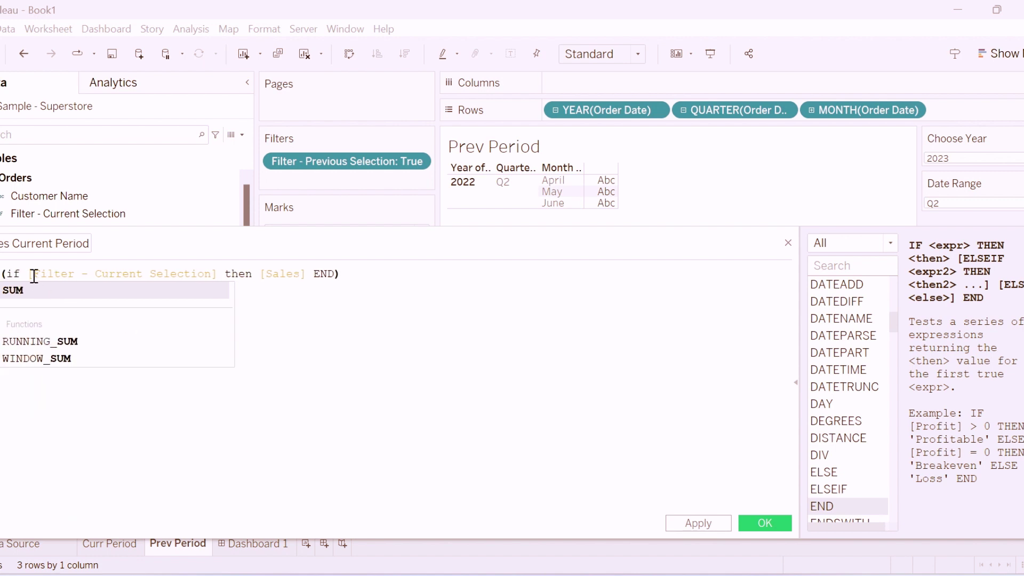
left_click(32, 292)
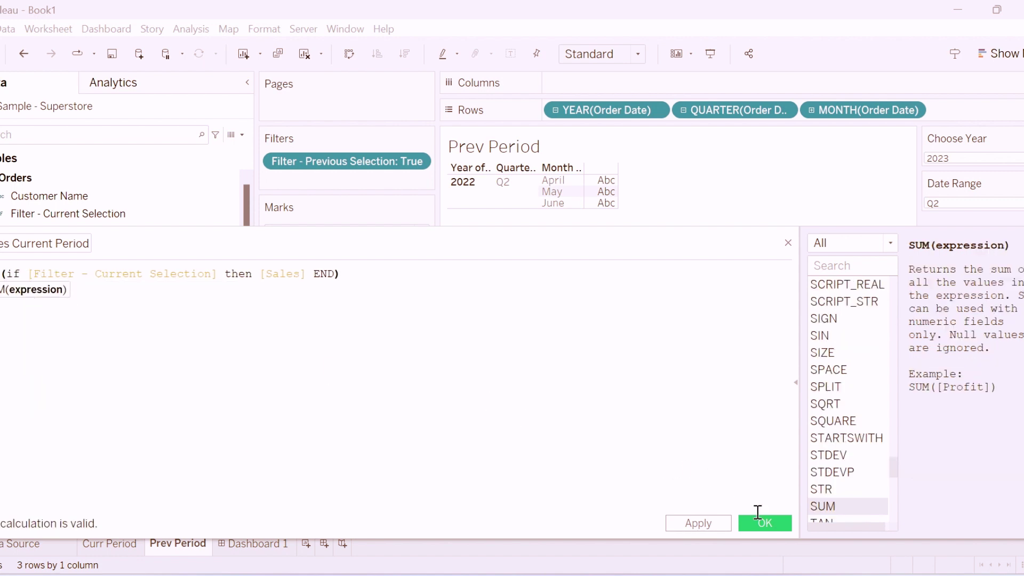
left_click(764, 524)
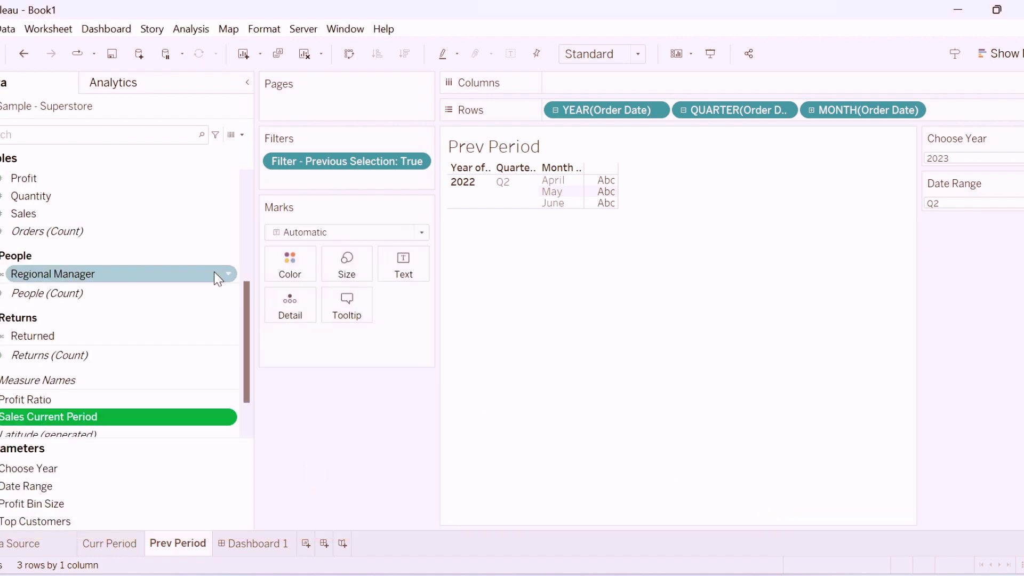
Duplicate Sales Current Period and rename the copy 'Sales Previous Period'.
right_click(235, 419)
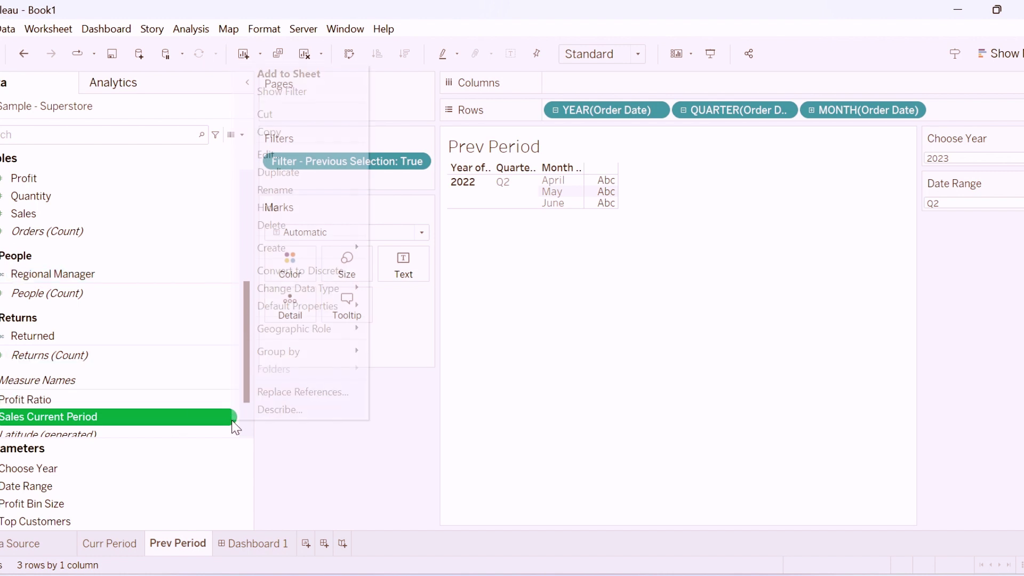
left_click(283, 173)
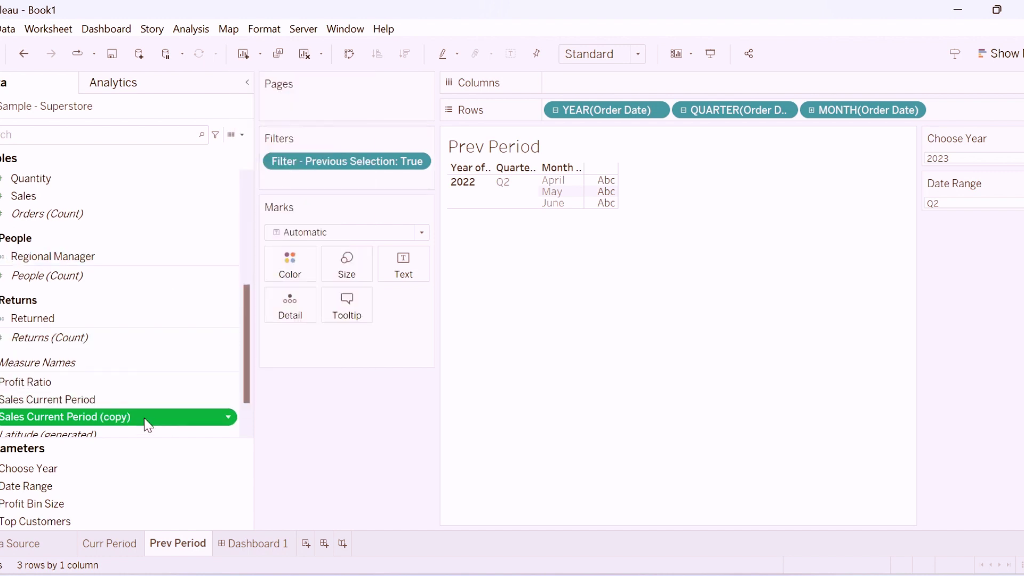
right_click(146, 425)
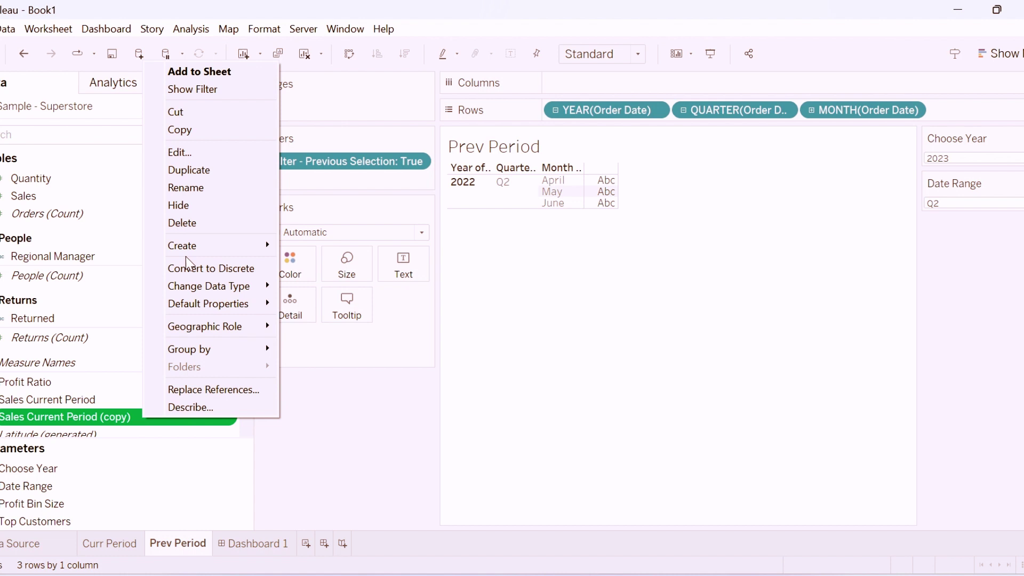
left_click(216, 150)
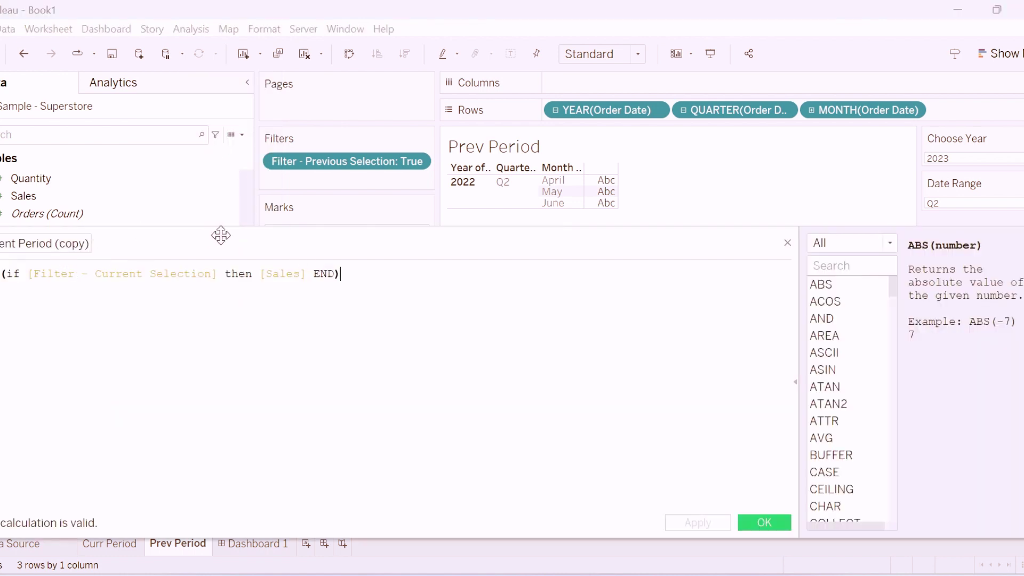
left_click_drag(219, 233, 485, 202)
left_click(353, 211)
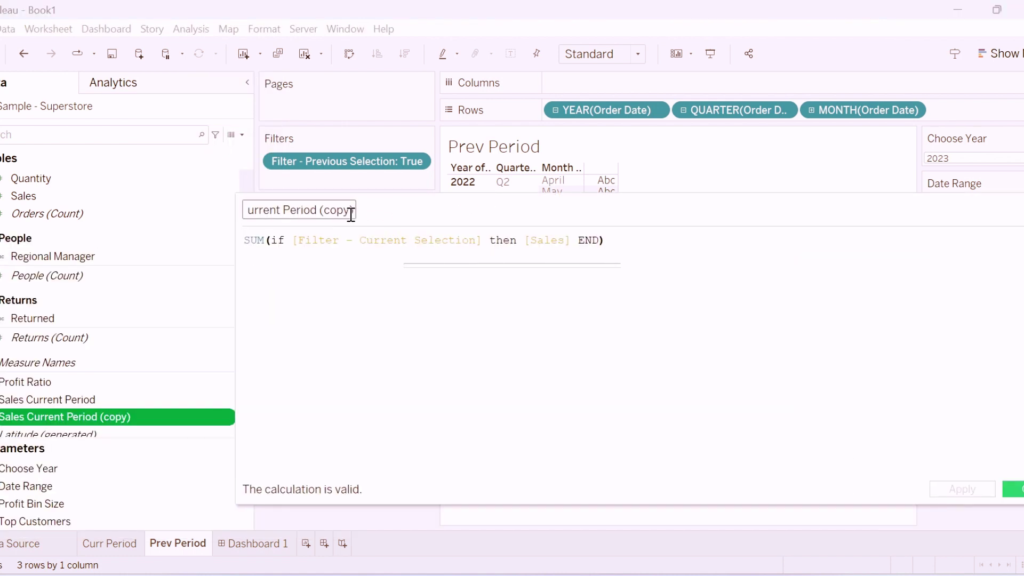
key("ctrl+a")
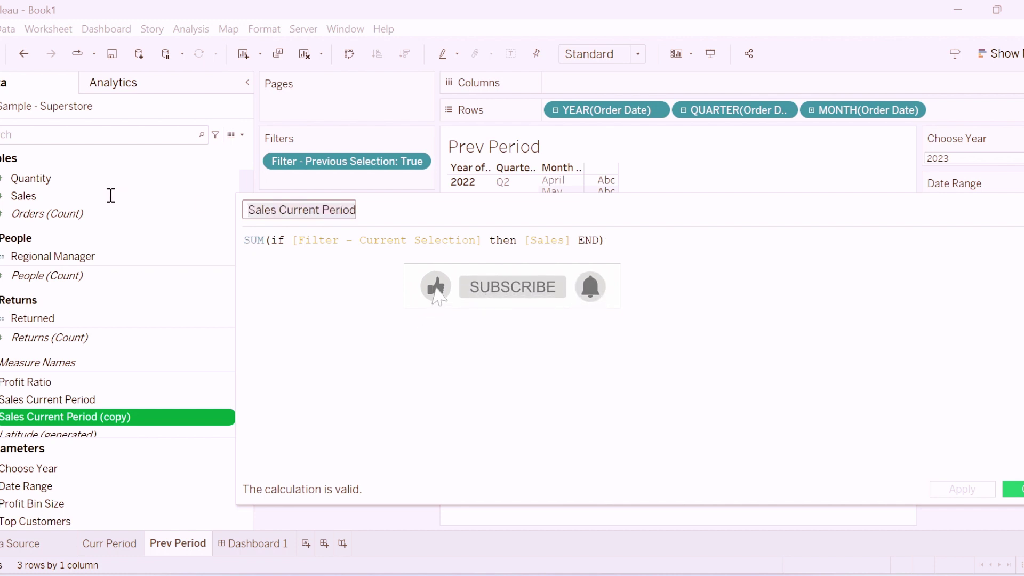
type("Sl")
key("BackSpace")
key("BackSpace")
key("BackSpace")
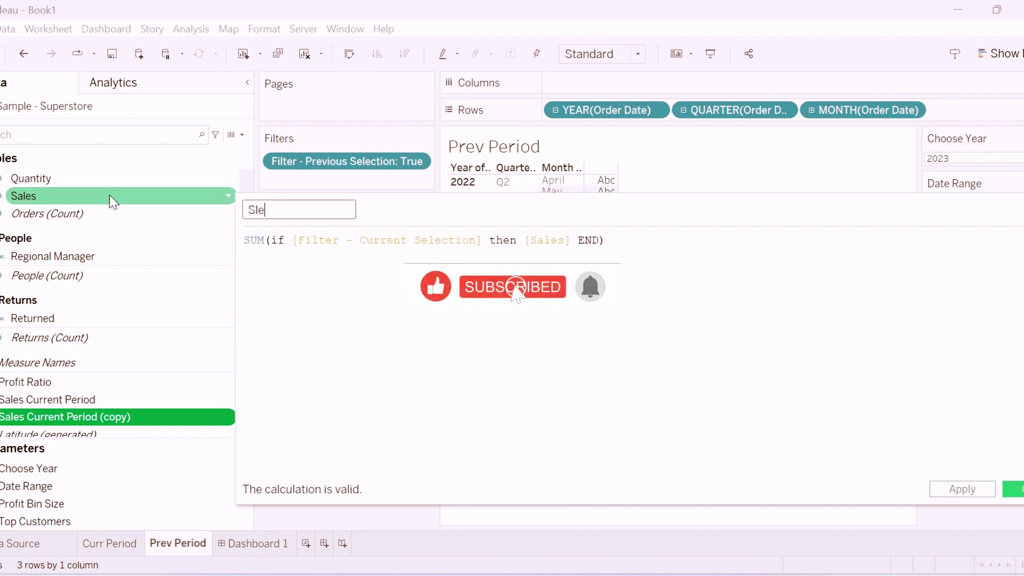
type("ales P")
type("r")
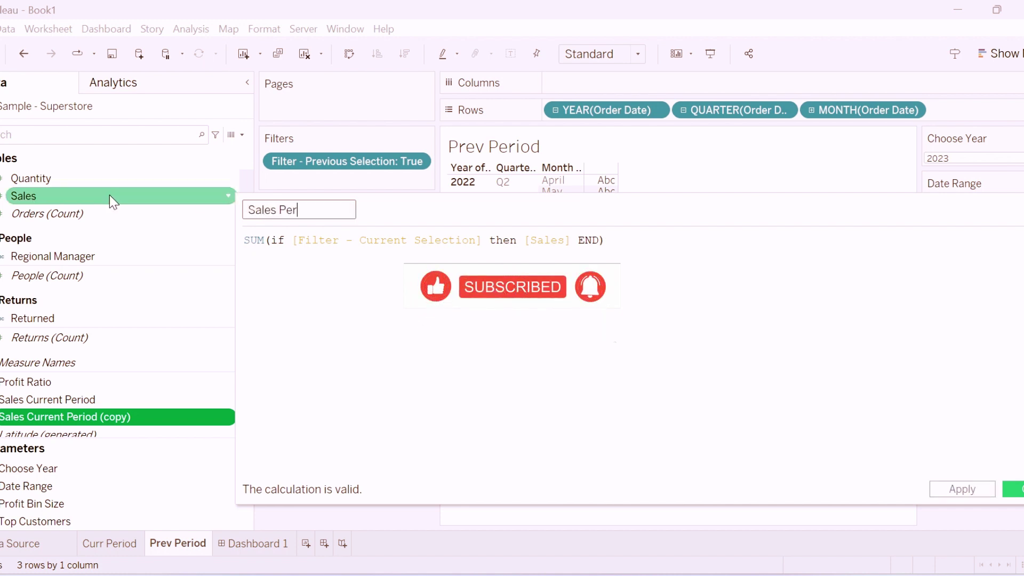
type("evious Period")
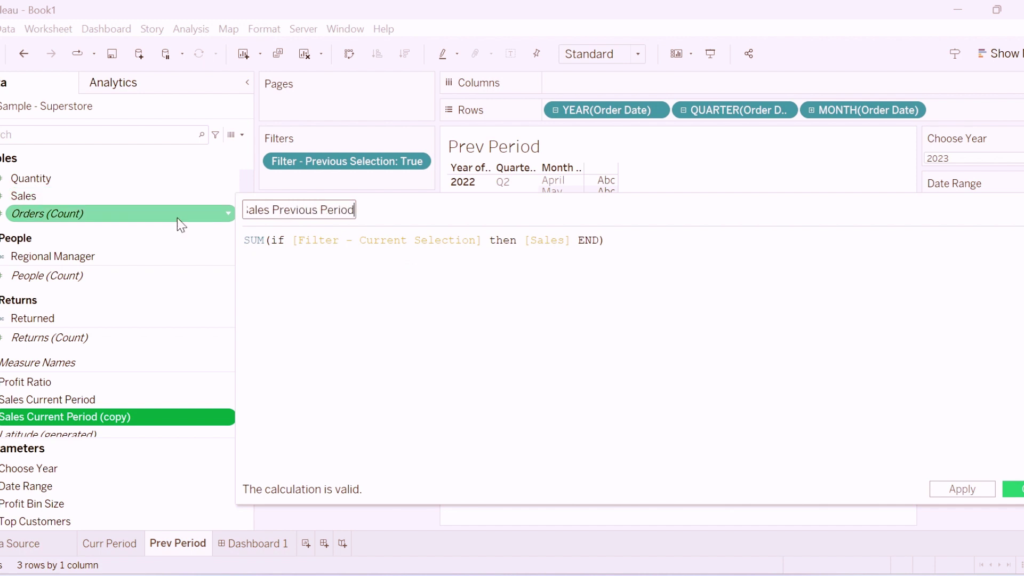
Swap [Filter - Current Selection] for [Filter - Previous Selection] in the formula and save it.
double_click(346, 243)
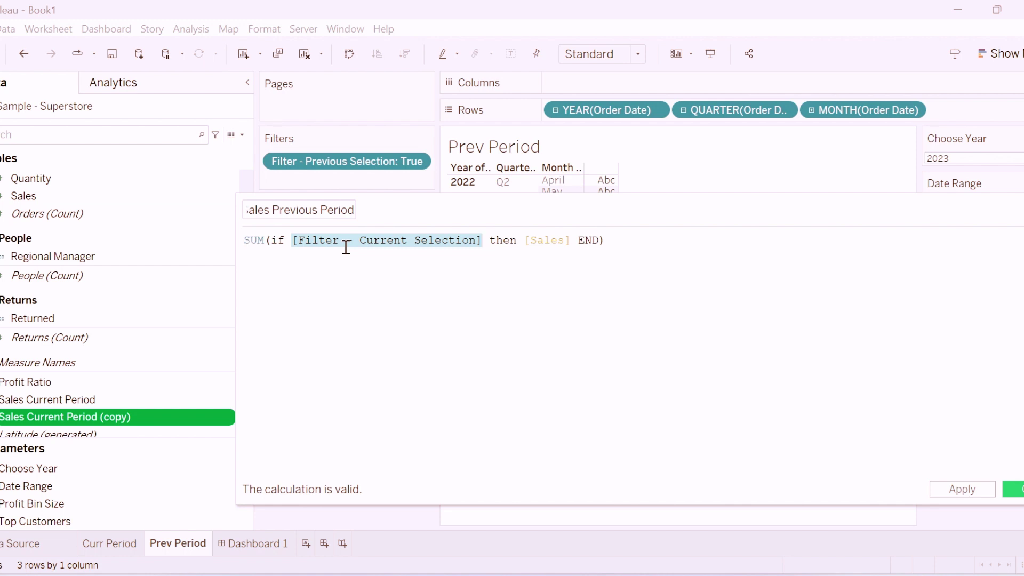
type("filter")
left_click(384, 274)
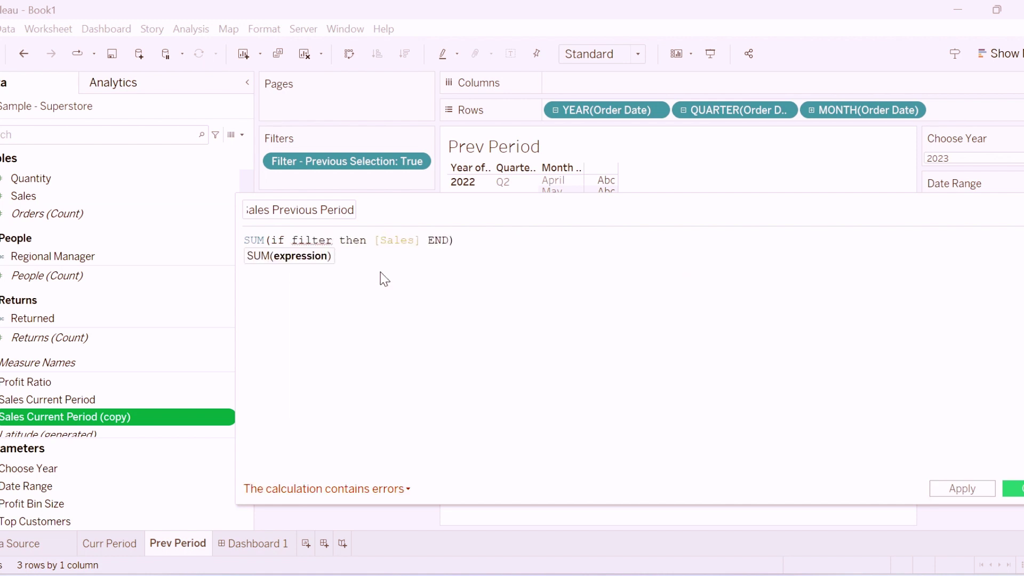
left_click_drag(555, 208, 459, 167)
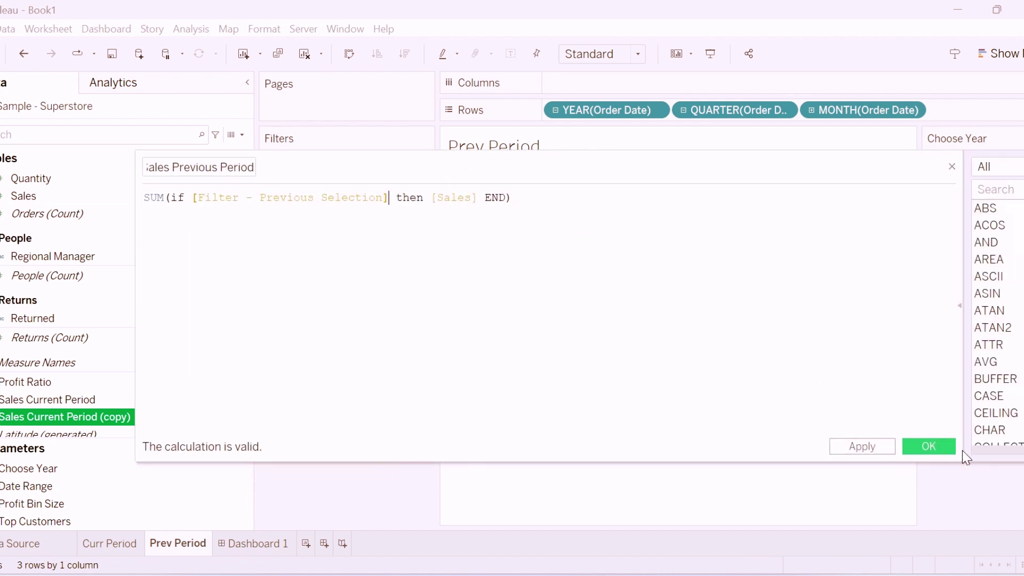
left_click(933, 448)
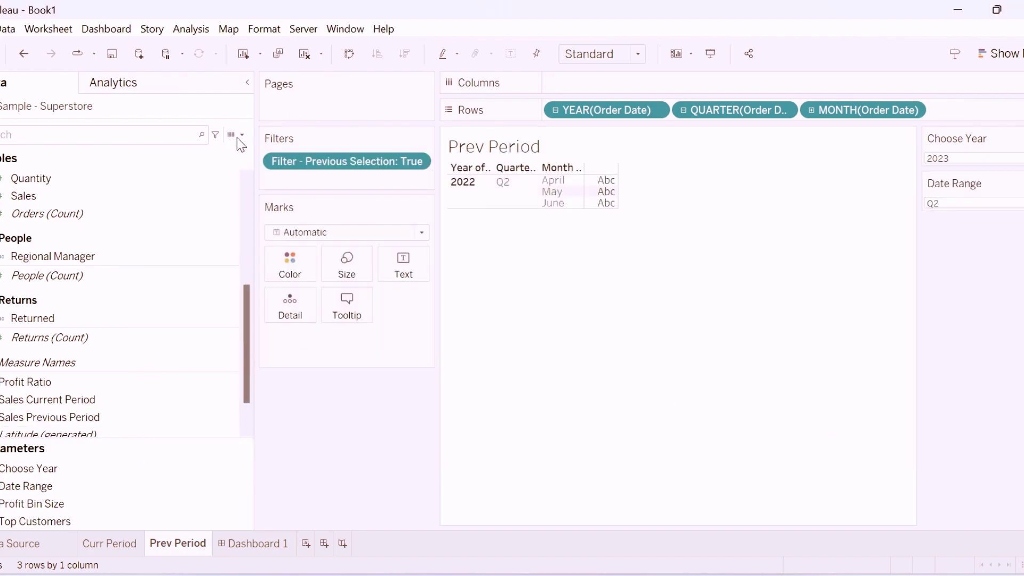